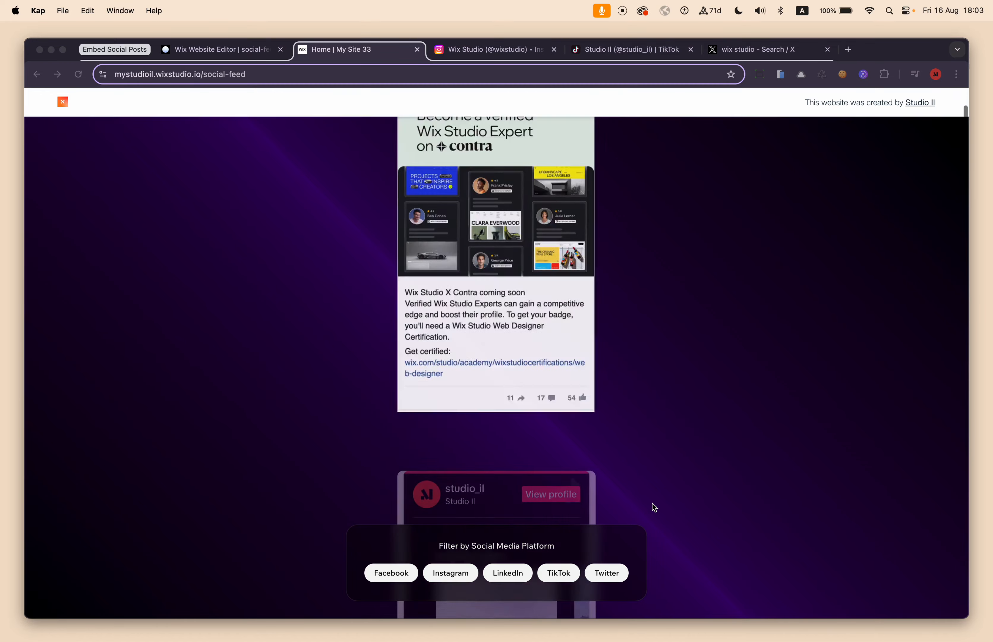
- Look through the embedded Facebook, TikTok, LinkedIn and Instagram posts on the published social feed page
{"action": "scroll", "coordinate": [653, 503], "scroll_direction": "down", "scroll_amount": 15}
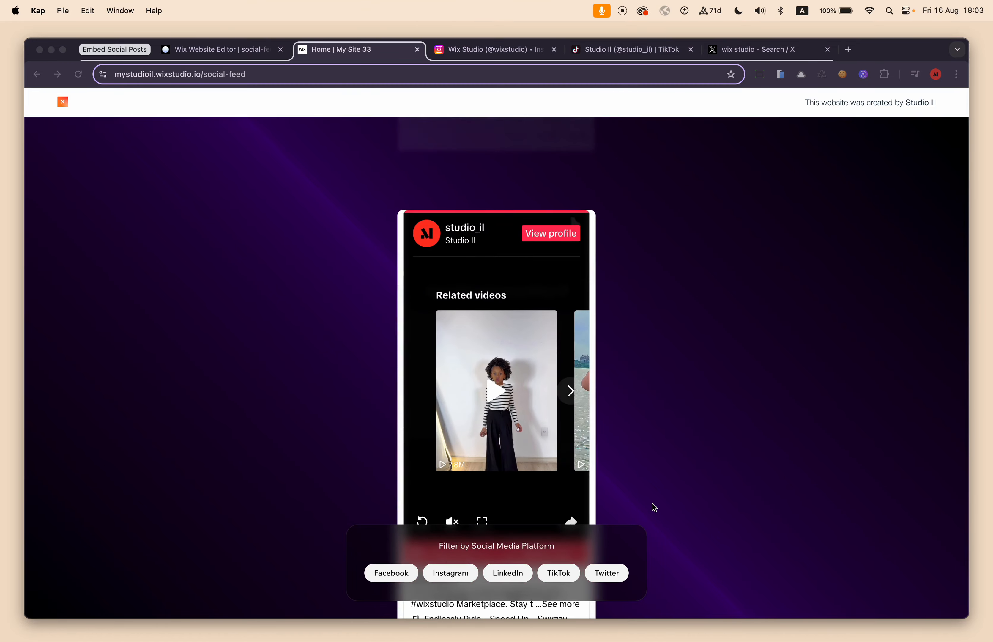
{"action": "scroll", "coordinate": [653, 503], "scroll_direction": "down", "scroll_amount": 10}
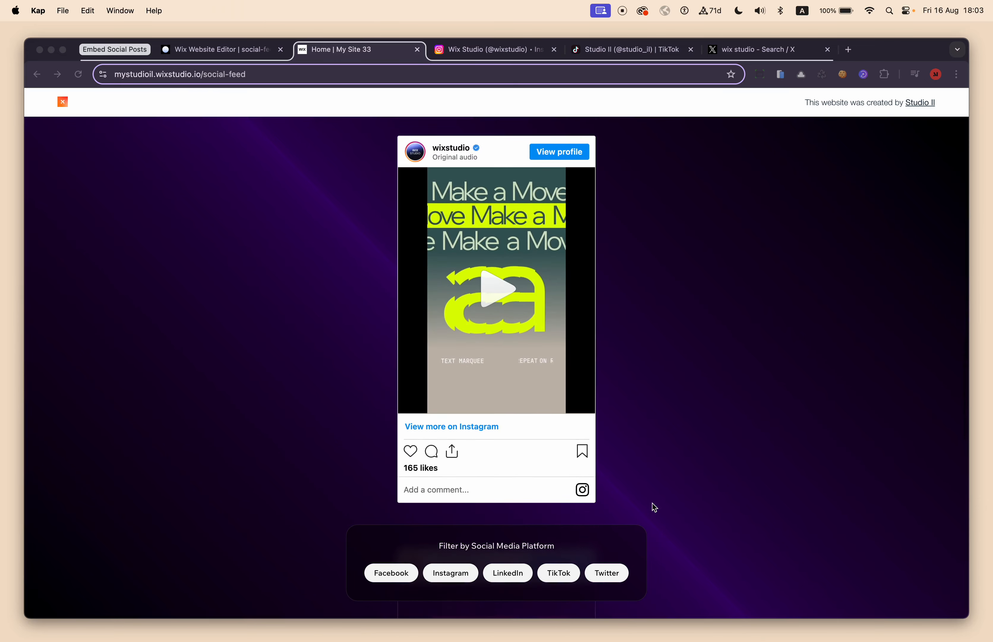
{"action": "scroll", "coordinate": [654, 503], "scroll_direction": "up", "scroll_amount": 8}
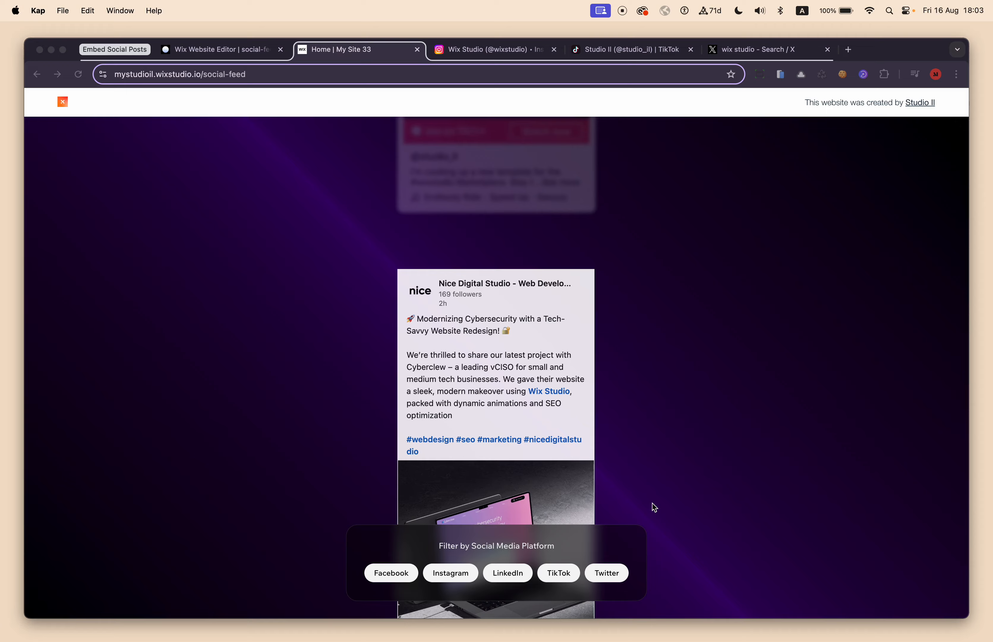
{"action": "scroll", "coordinate": [653, 503], "scroll_direction": "up", "scroll_amount": 8}
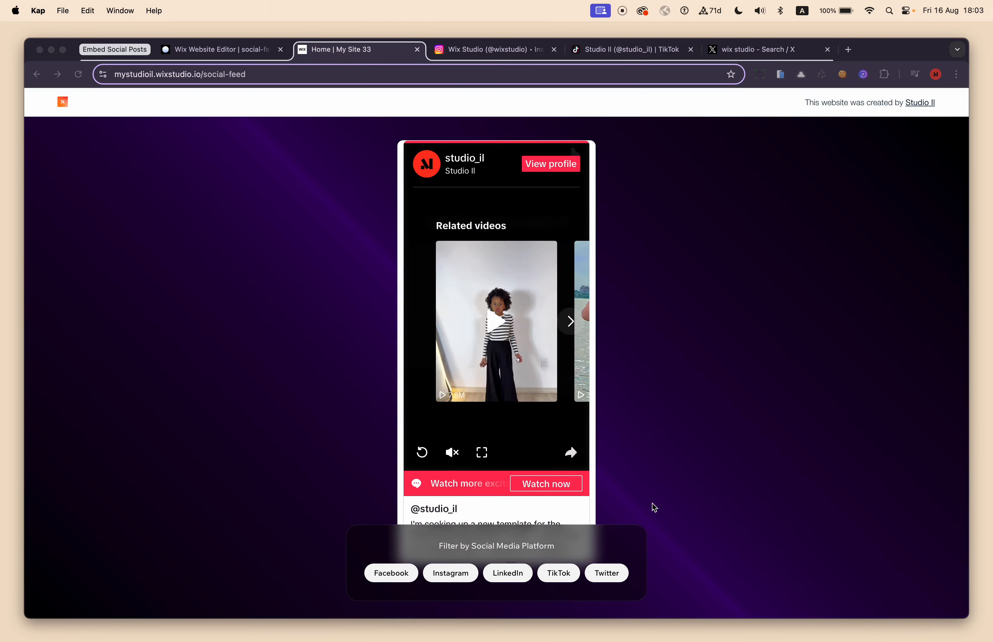
{"action": "scroll", "coordinate": [652, 503], "scroll_direction": "up", "scroll_amount": 8}
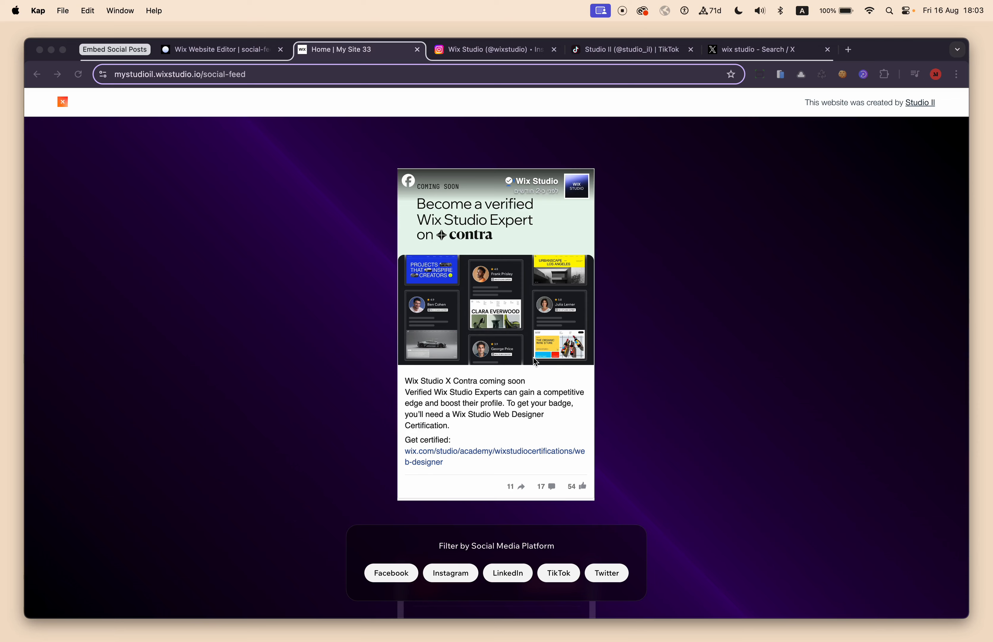
{"action": "scroll", "coordinate": [533, 358], "scroll_direction": "down", "scroll_amount": 6}
{"action": "scroll", "coordinate": [516, 407], "scroll_direction": "down", "scroll_amount": 8}
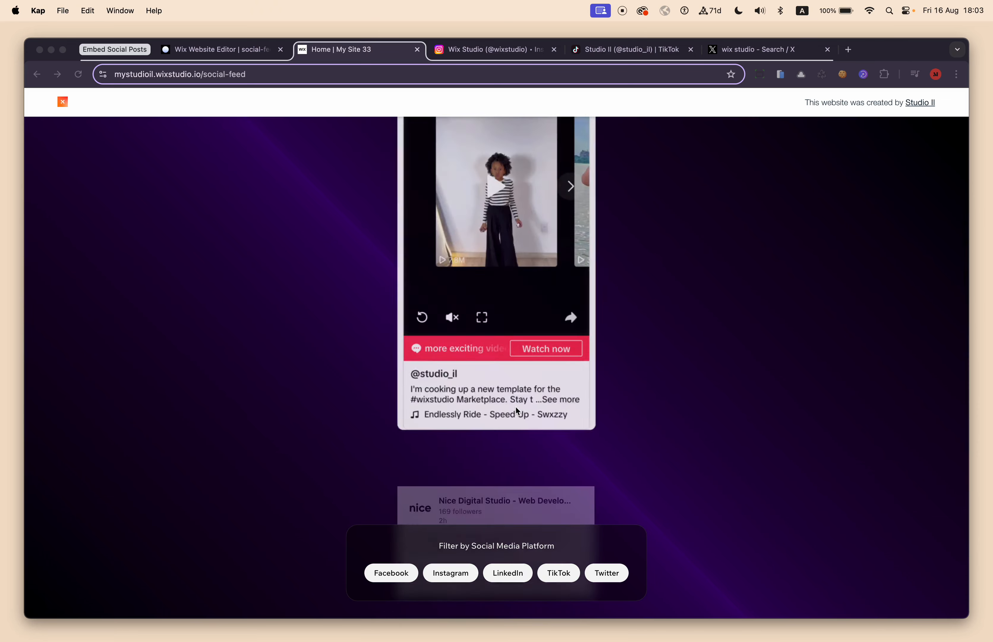
{"action": "scroll", "coordinate": [517, 409], "scroll_direction": "down", "scroll_amount": 5}
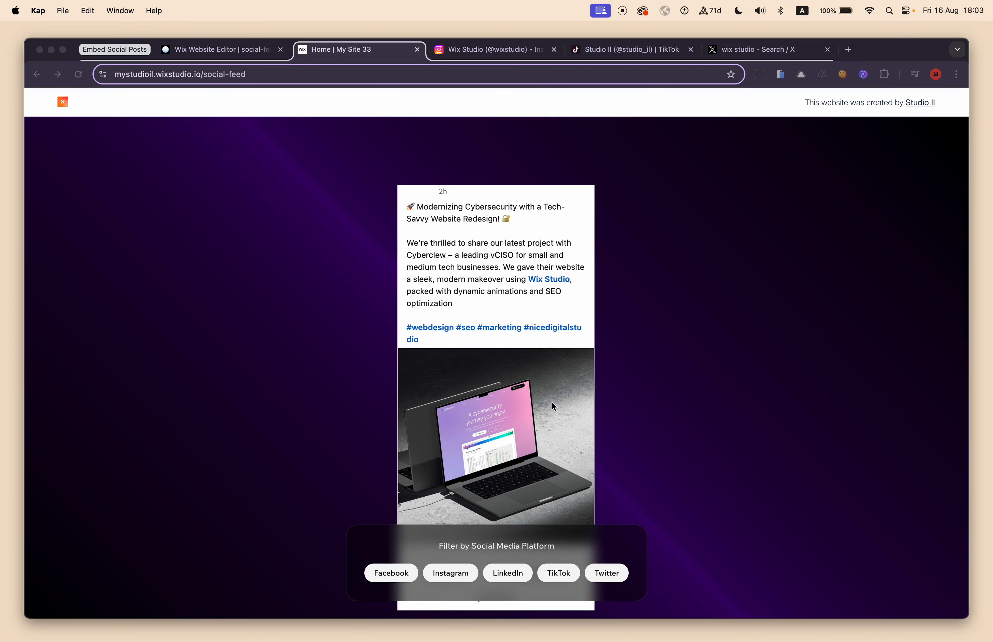
{"action": "scroll", "coordinate": [531, 413], "scroll_direction": "down", "scroll_amount": 5}
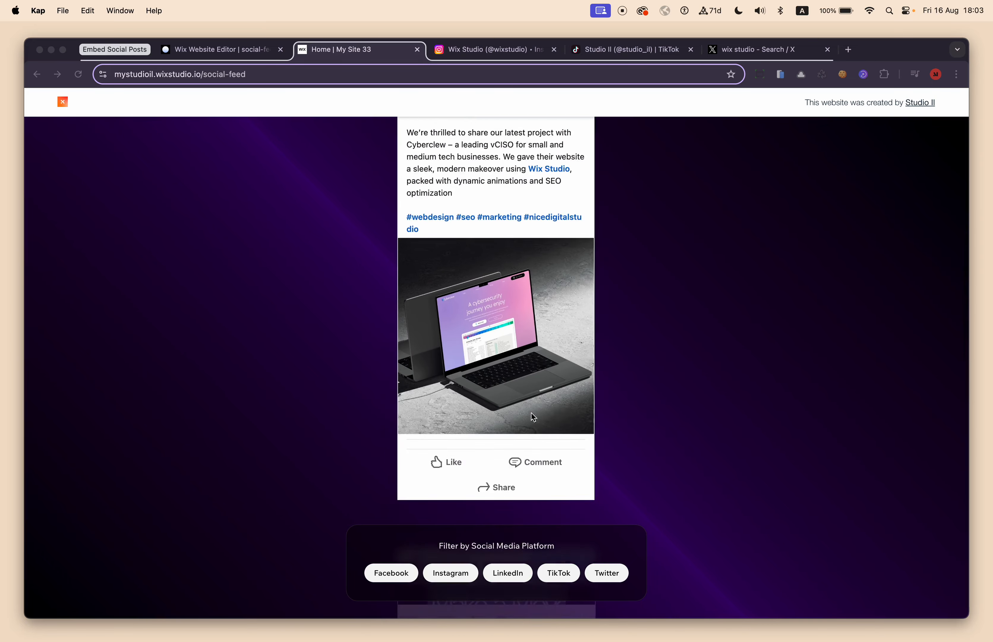
{"action": "scroll", "coordinate": [531, 413], "scroll_direction": "up", "scroll_amount": 5}
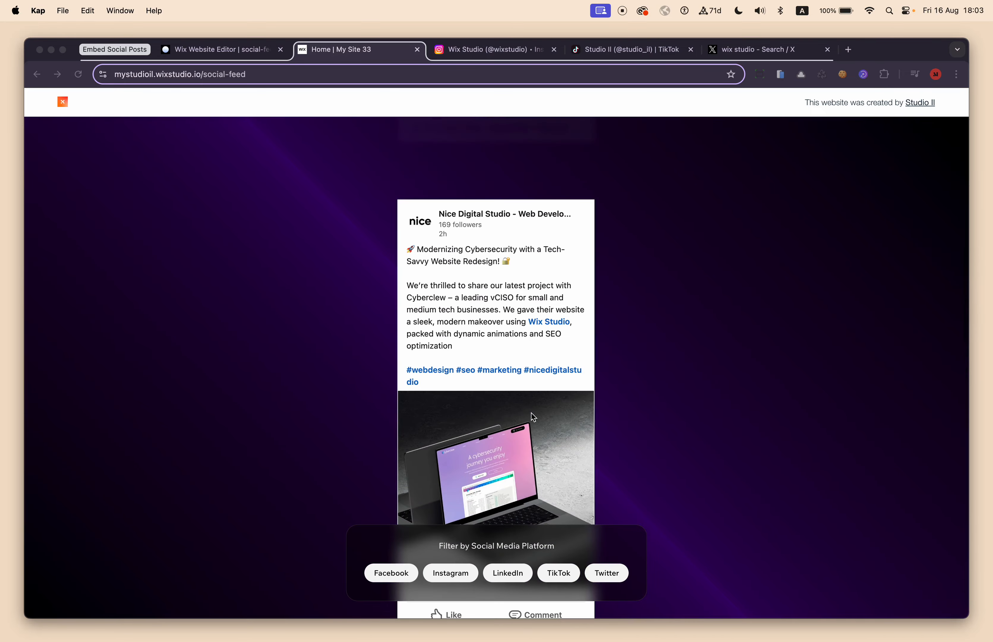
{"action": "scroll", "coordinate": [650, 432], "scroll_direction": "down", "scroll_amount": 10}
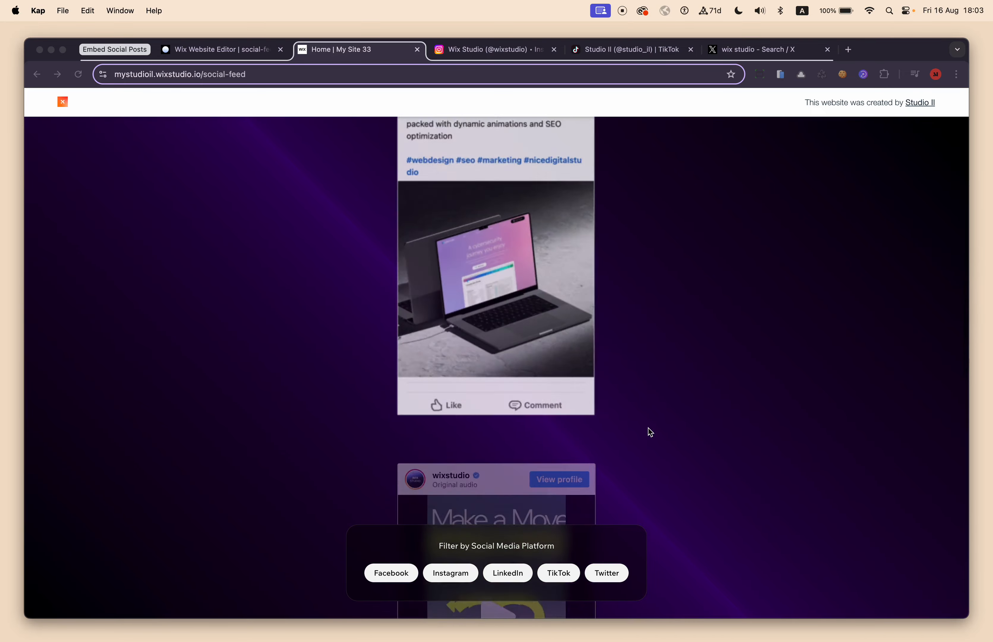
{"action": "scroll", "coordinate": [651, 432], "scroll_direction": "up", "scroll_amount": 1}
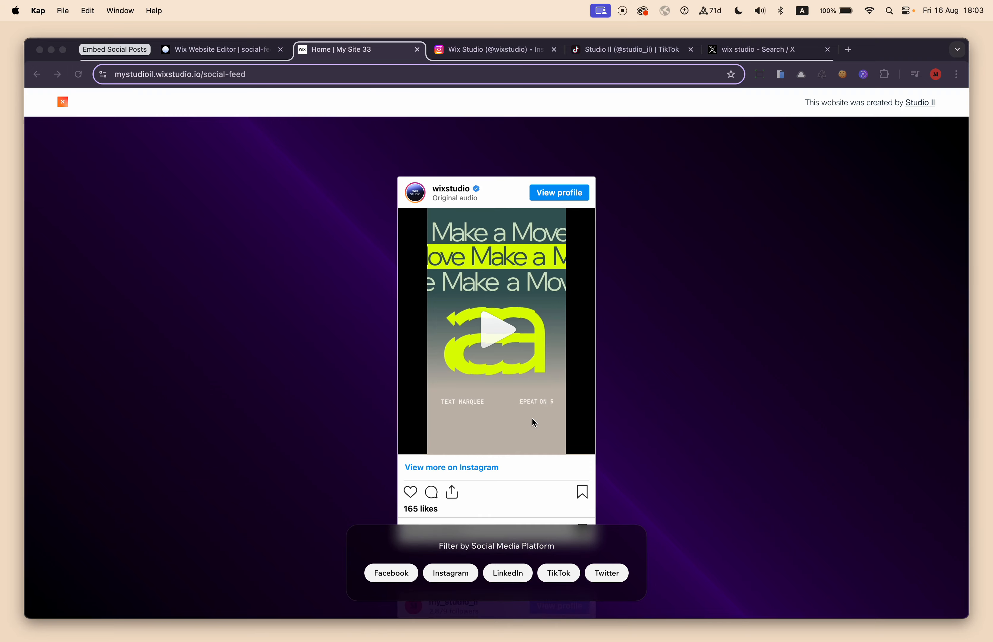
{"action": "scroll", "coordinate": [532, 419], "scroll_direction": "down", "scroll_amount": 10}
{"action": "scroll", "coordinate": [555, 418], "scroll_direction": "up", "scroll_amount": 2}
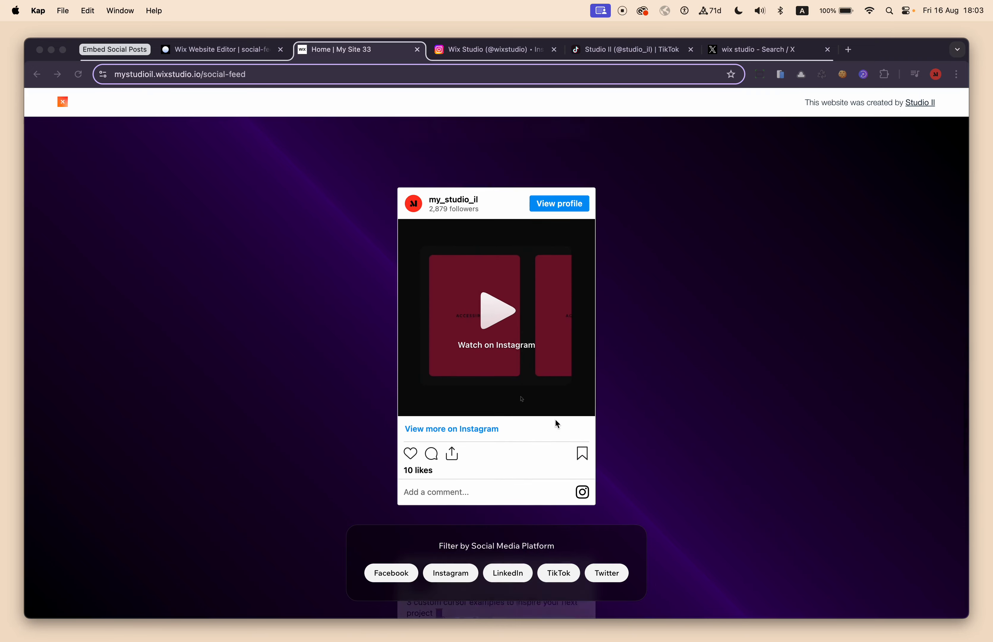
{"action": "scroll", "coordinate": [556, 421], "scroll_direction": "up", "scroll_amount": 10}
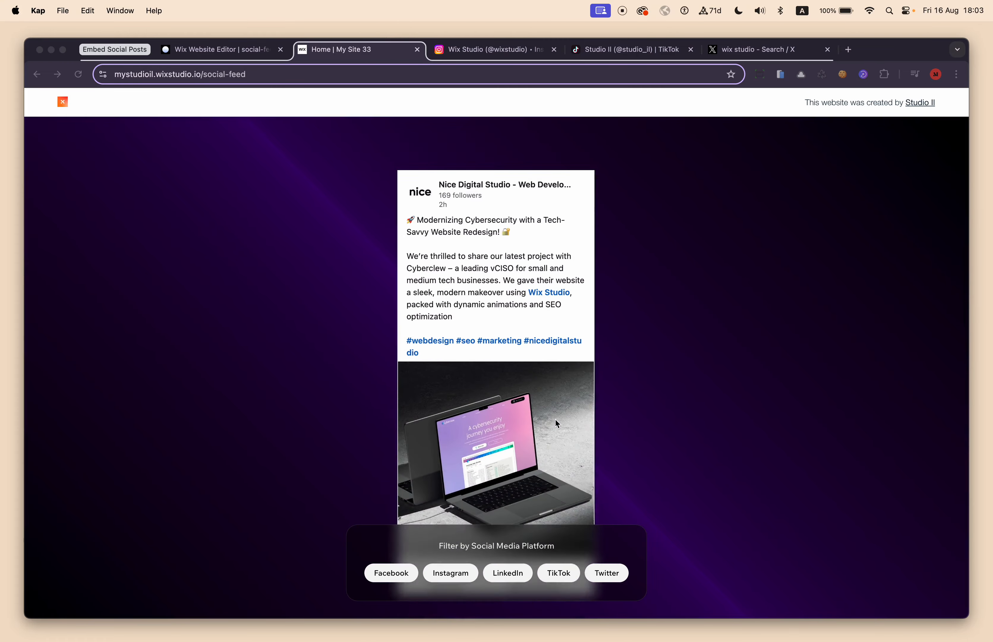
{"action": "scroll", "coordinate": [555, 418], "scroll_direction": "up", "scroll_amount": 10}
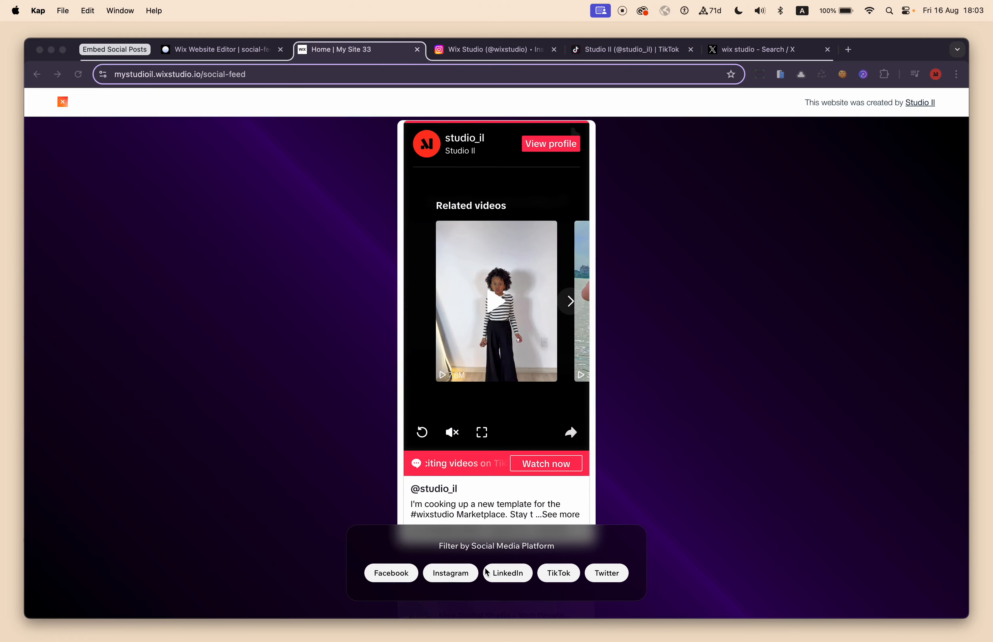
{"action": "scroll", "coordinate": [504, 459], "scroll_direction": "down", "scroll_amount": 2}
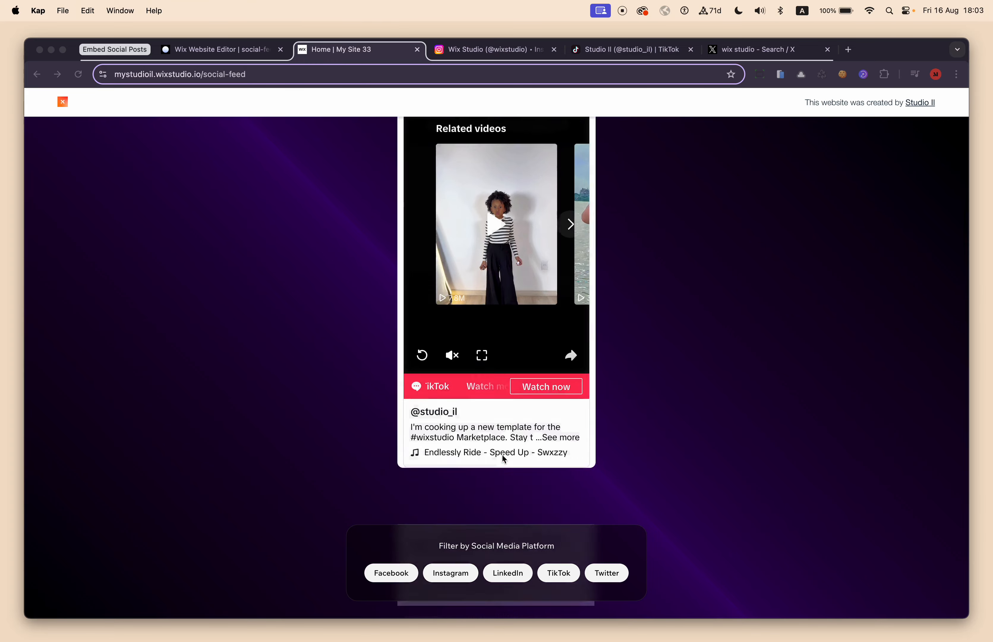
{"action": "scroll", "coordinate": [504, 458], "scroll_direction": "down", "scroll_amount": 8}
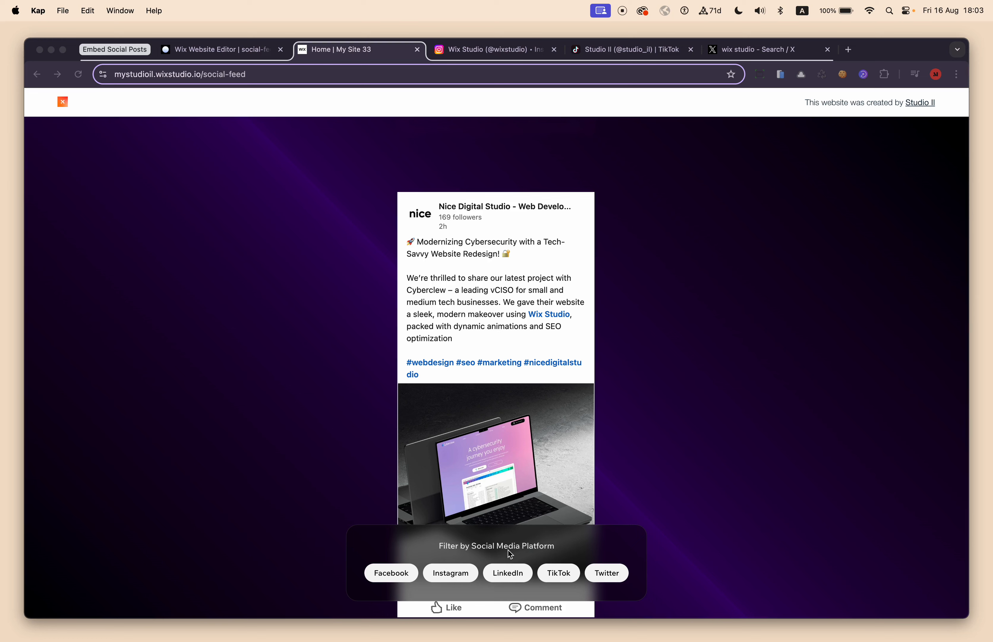
- Filter the live feed by Instagram and by Twitter, and look through the matching posts
{"action": "left_click", "coordinate": [453, 574]}
{"action": "left_click", "coordinate": [452, 574]}
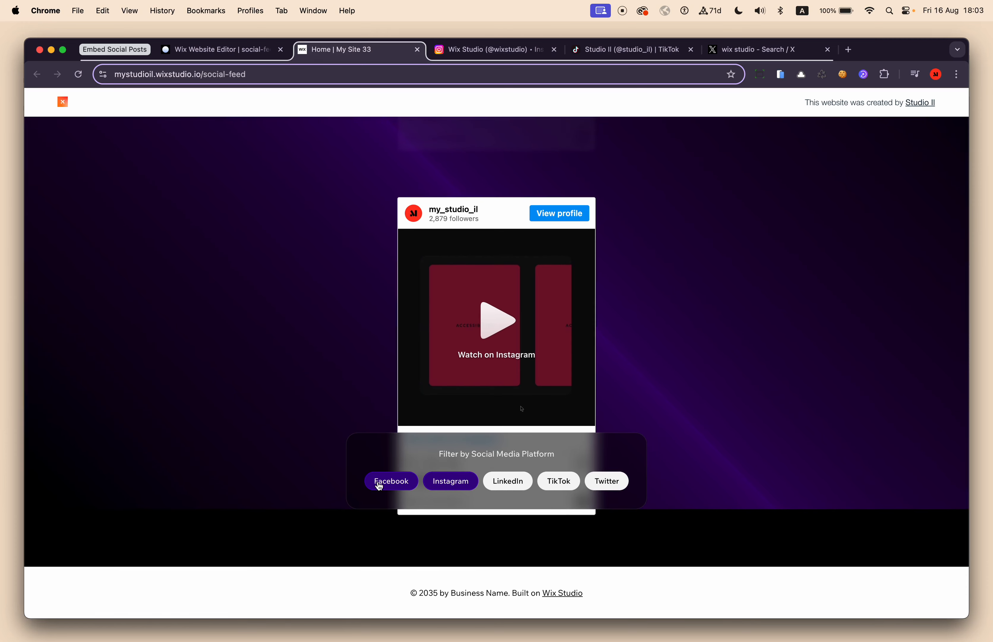
{"action": "left_click", "coordinate": [607, 482]}
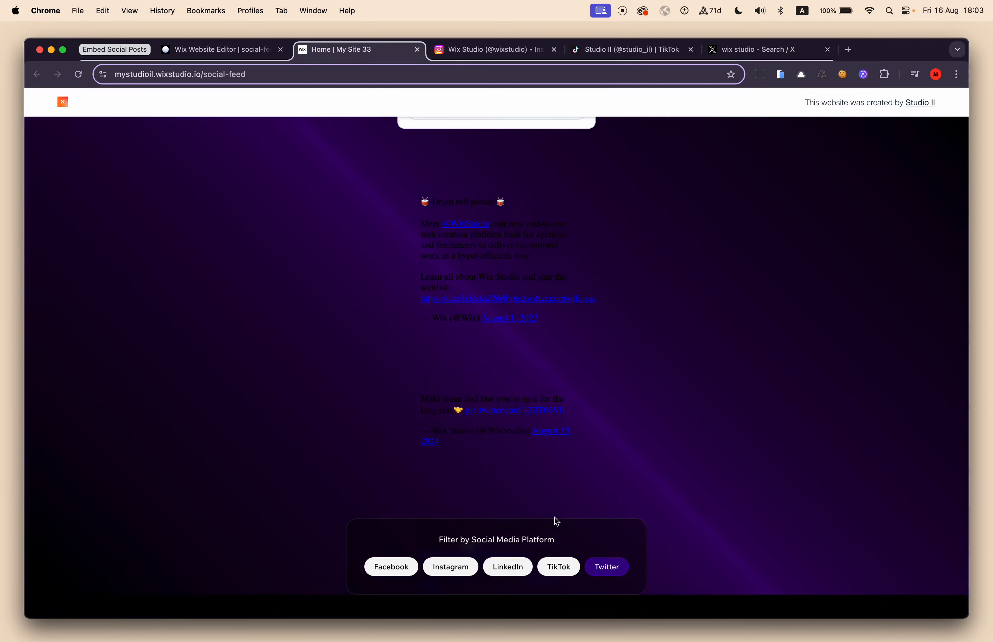
{"action": "scroll", "coordinate": [602, 452], "scroll_direction": "down", "scroll_amount": 10}
{"action": "scroll", "coordinate": [603, 453], "scroll_direction": "down", "scroll_amount": 10}
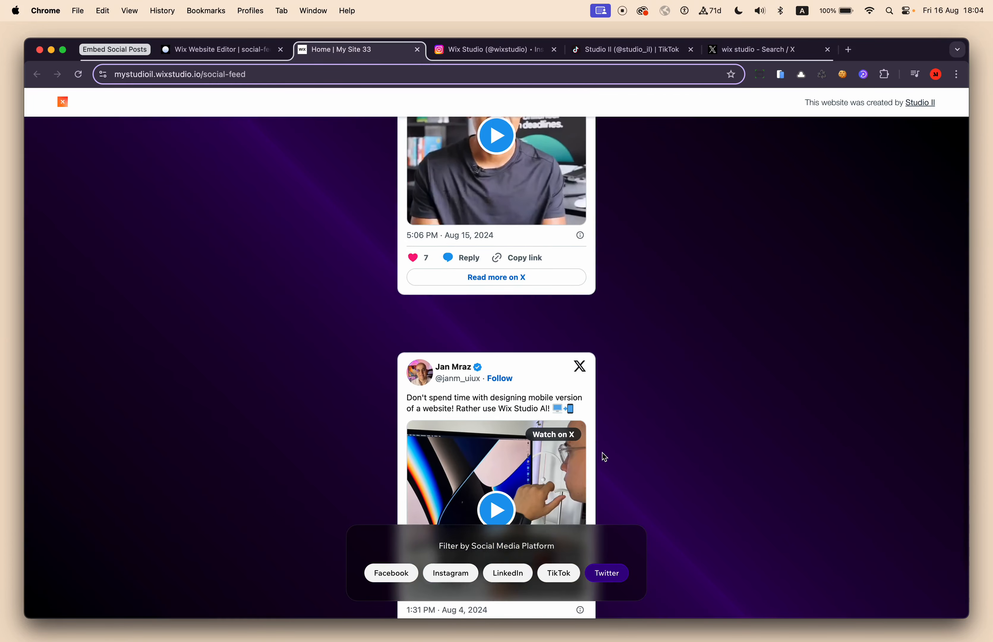
{"action": "scroll", "coordinate": [603, 452], "scroll_direction": "up", "scroll_amount": 9}
{"action": "scroll", "coordinate": [602, 452], "scroll_direction": "up", "scroll_amount": 10}
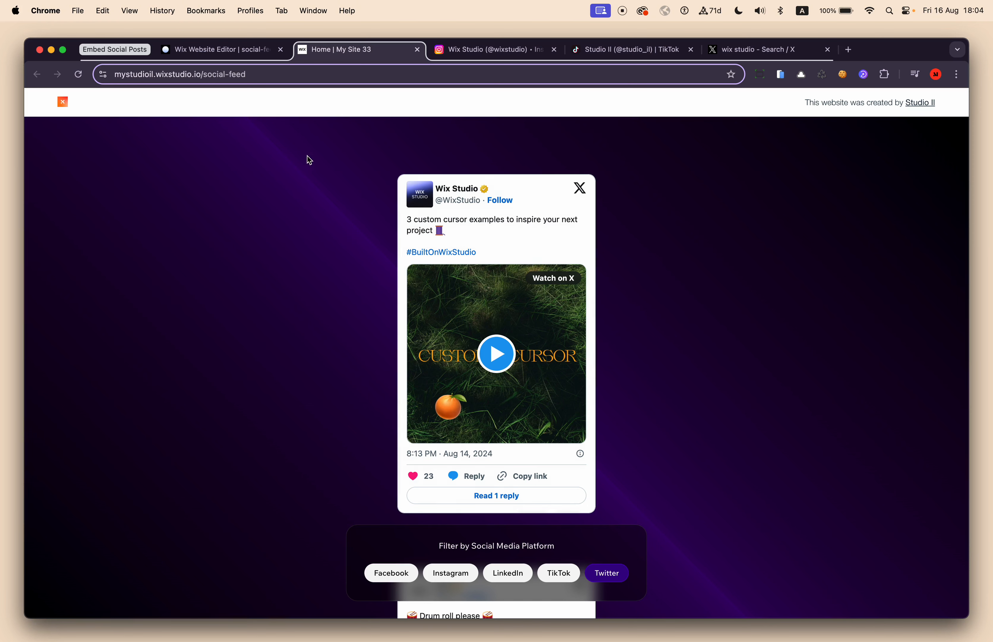
- Switch to the Wix Studio editor, dismiss the publish confirmation and add a blank standard page with the default name
{"action": "left_click", "coordinate": [235, 51]}
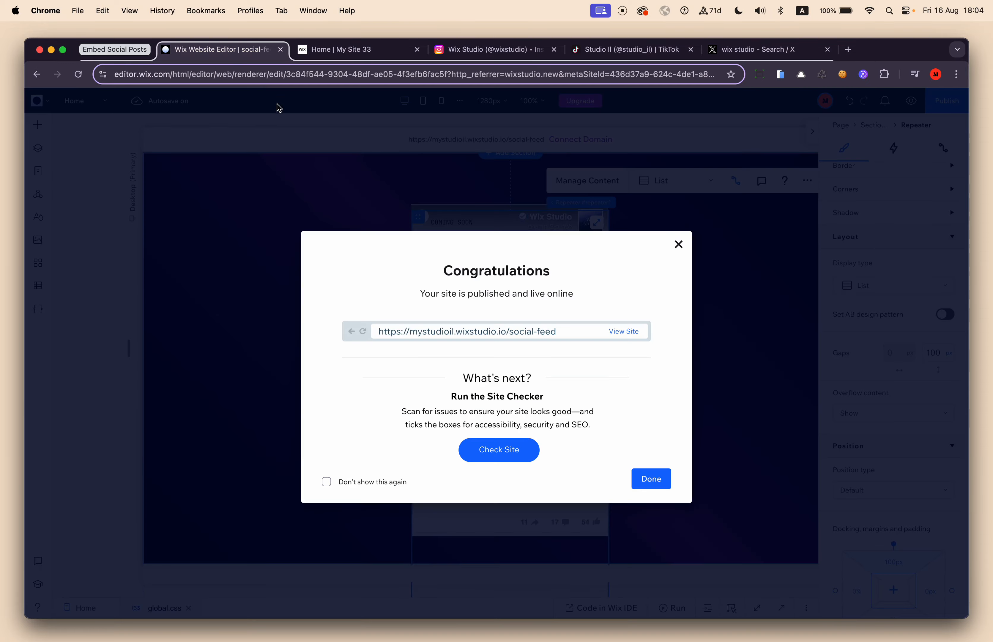
{"action": "left_click", "coordinate": [679, 245]}
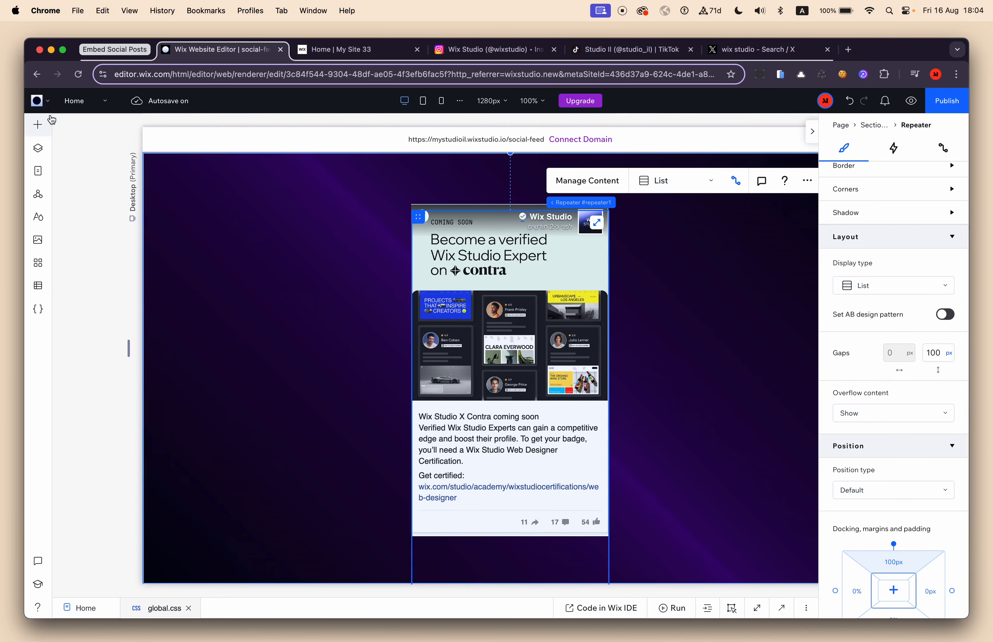
{"action": "left_click", "coordinate": [39, 172]}
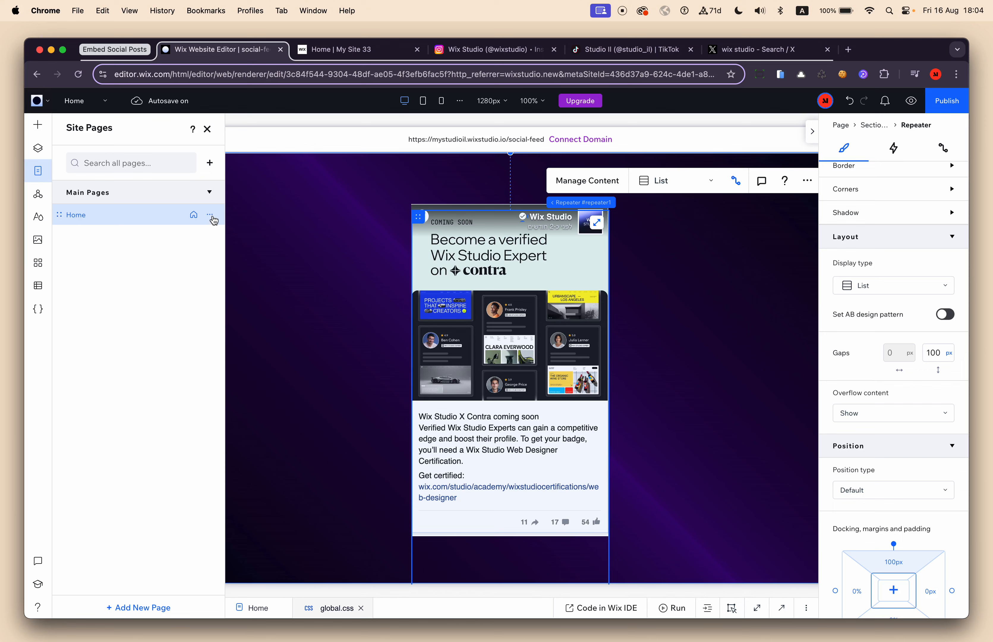
{"action": "left_click", "coordinate": [210, 163]}
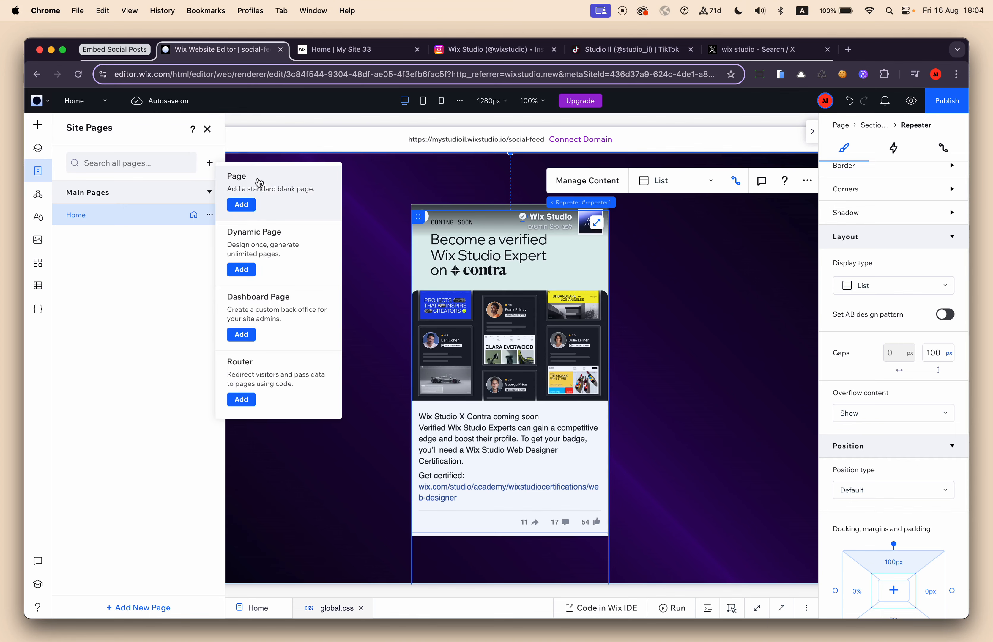
{"action": "left_click", "coordinate": [267, 185]}
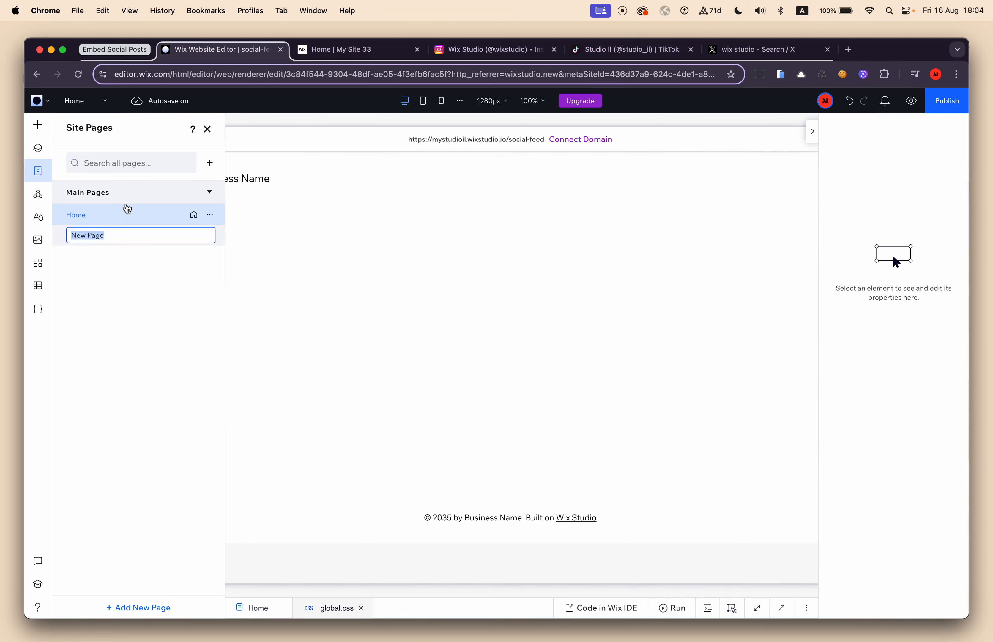
{"action": "left_click", "coordinate": [209, 131]}
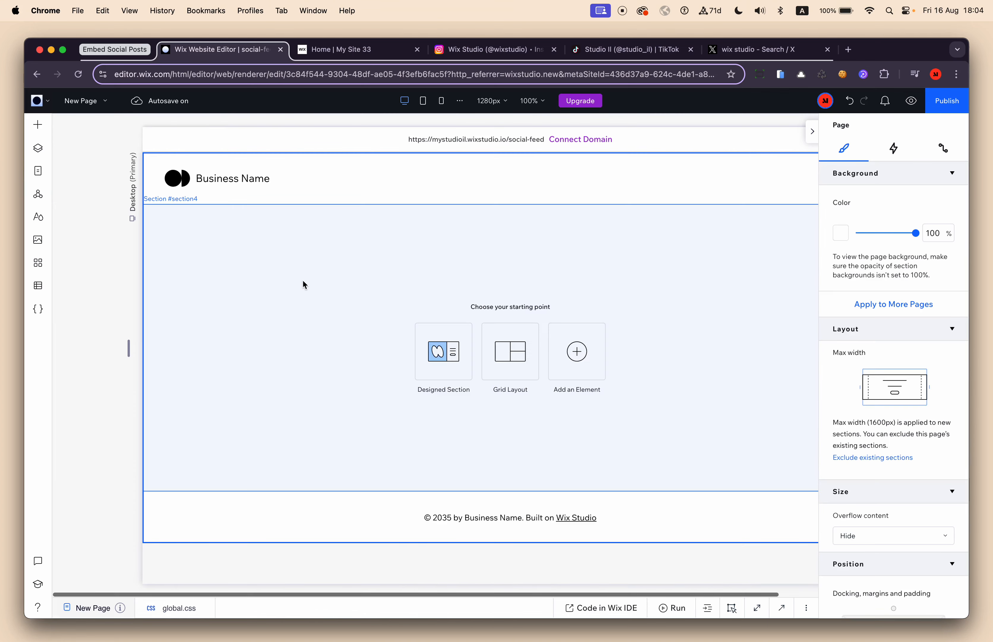
- Set the new page's background color to black
{"action": "left_click", "coordinate": [603, 272]}
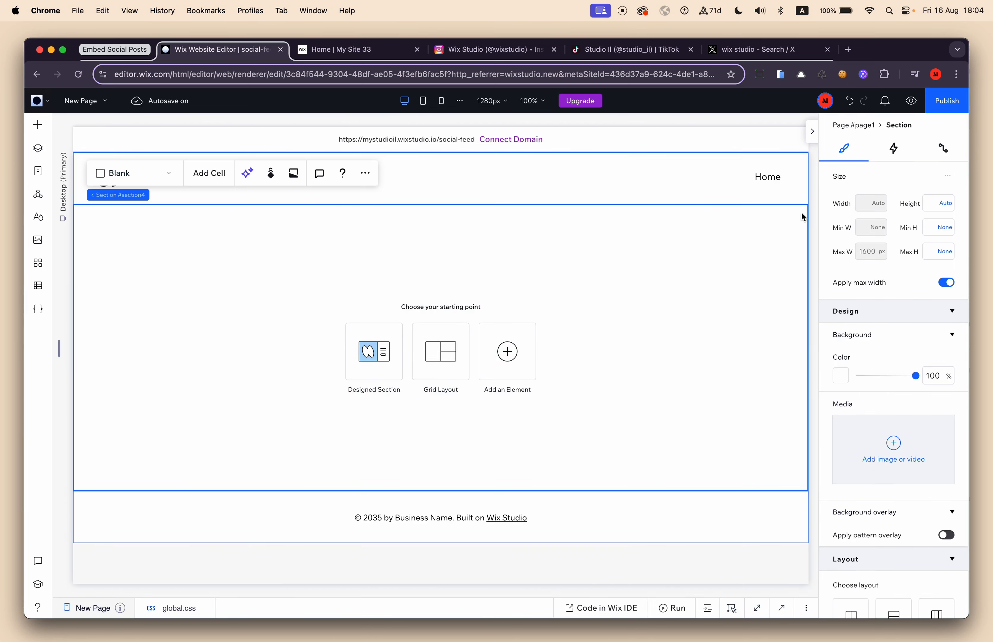
{"action": "left_click", "coordinate": [840, 126]}
{"action": "left_click", "coordinate": [841, 233]}
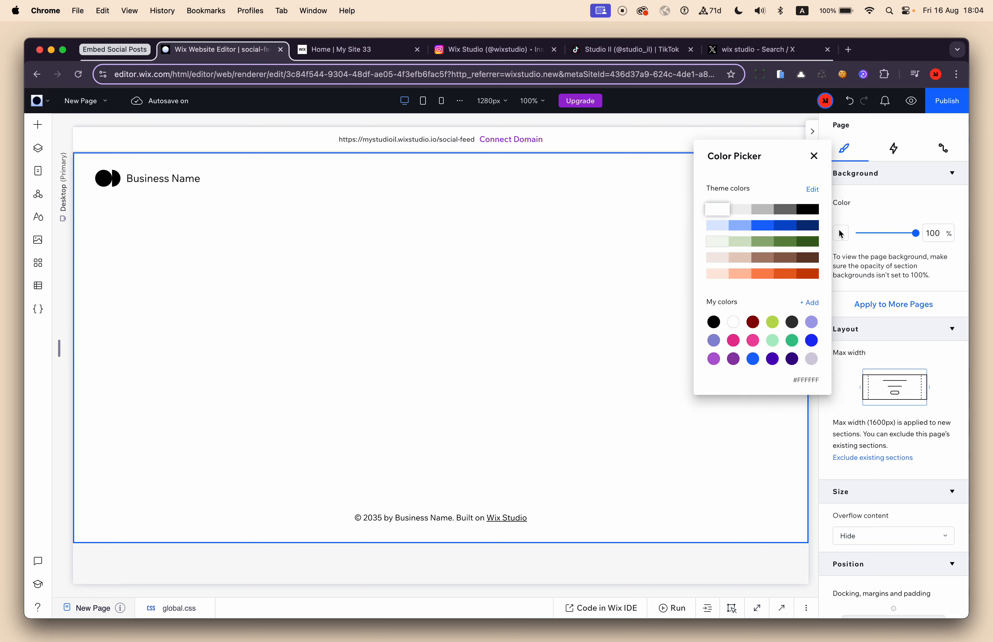
{"action": "left_click", "coordinate": [808, 209]}
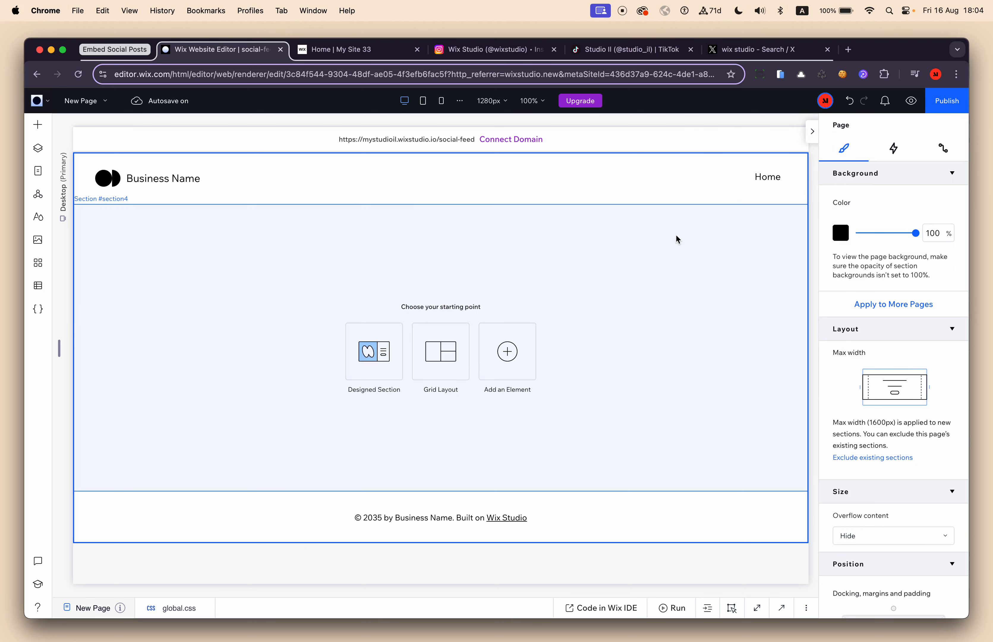
- Set the background opacity of the page's blank section to 0%
{"action": "left_click", "coordinate": [689, 186]}
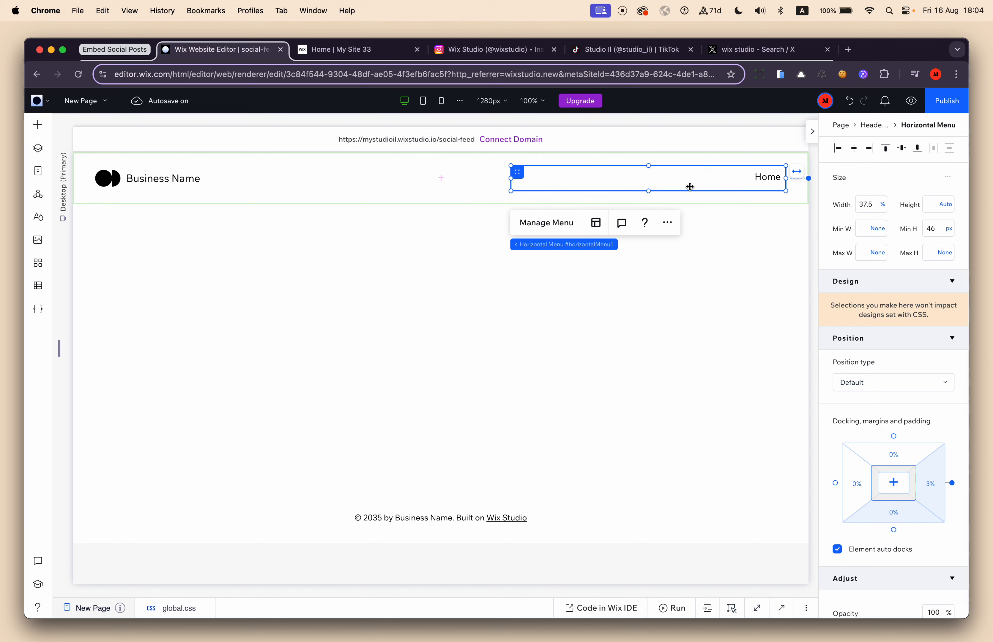
{"action": "left_click", "coordinate": [470, 175]}
{"action": "left_click", "coordinate": [779, 338]}
{"action": "left_click_drag", "start_coordinate": [915, 375], "coordinate": [830, 369]}
- Delete the header and the footer from the new page
{"action": "left_click", "coordinate": [614, 200]}
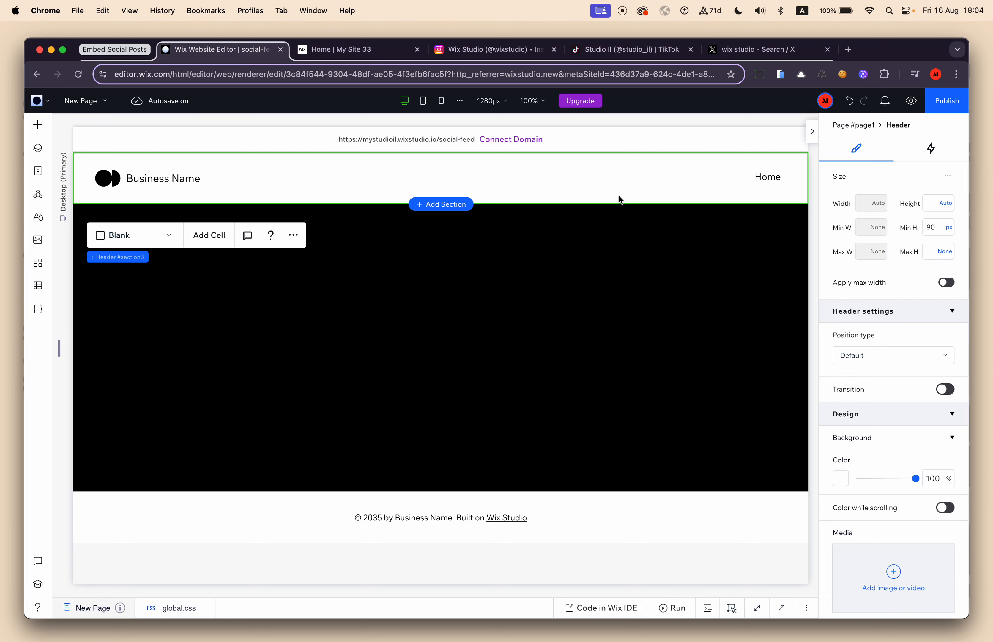
{"action": "key", "text": "Delete"}
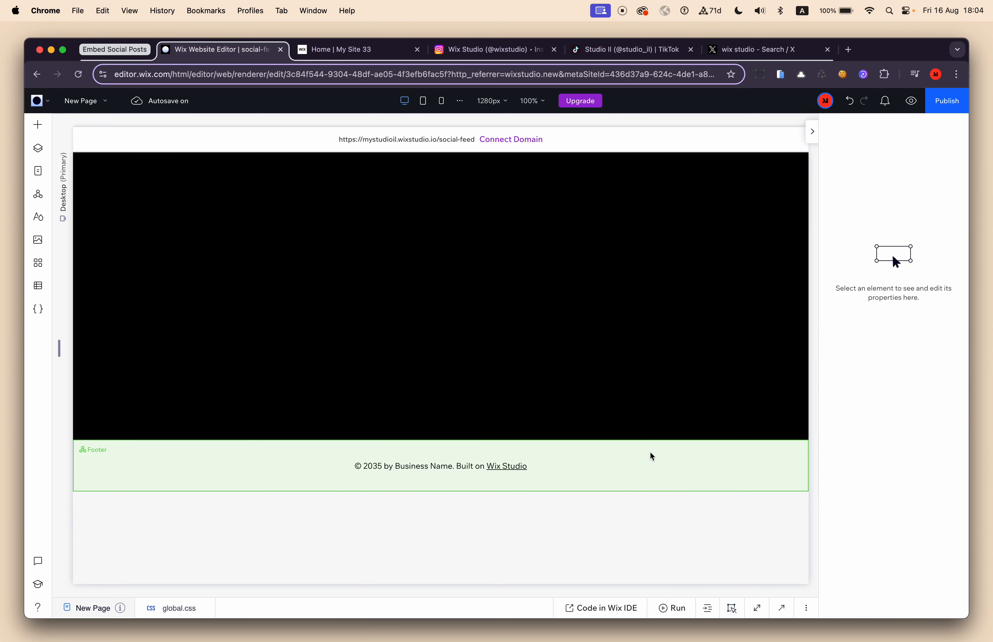
{"action": "left_click", "coordinate": [662, 450]}
{"action": "key", "text": "Delete"}
- Add a repeater to the new page's blank section and center it horizontally
{"action": "left_click", "coordinate": [505, 437]}
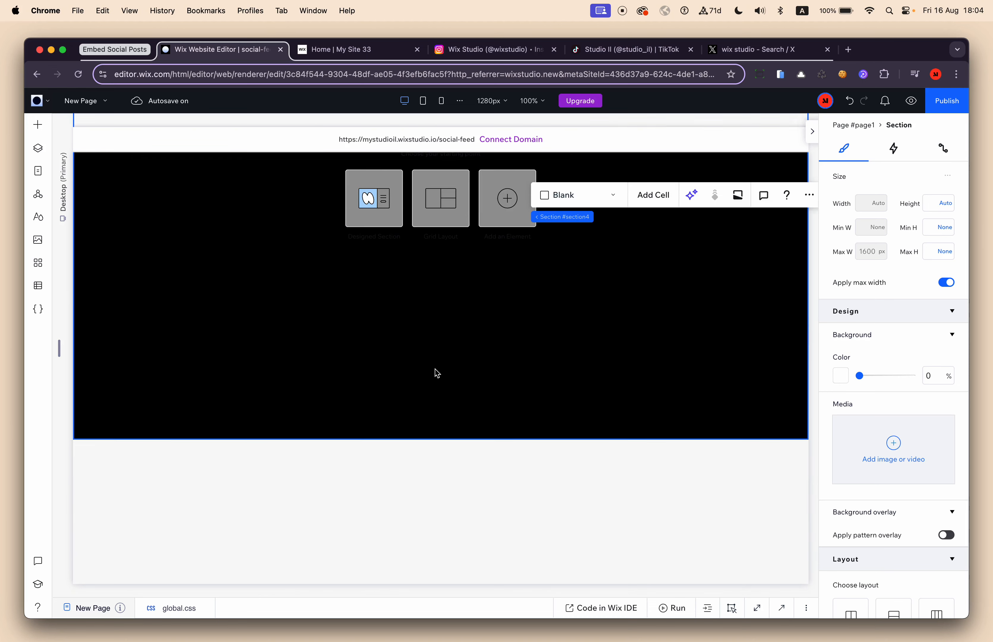
{"action": "left_click", "coordinate": [61, 182]}
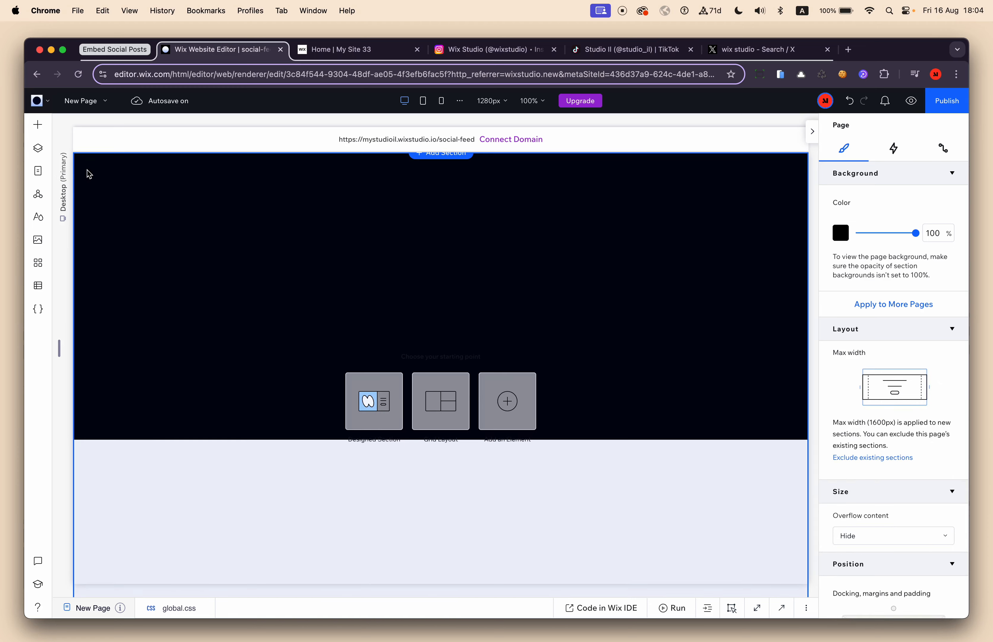
{"action": "left_click", "coordinate": [38, 125]}
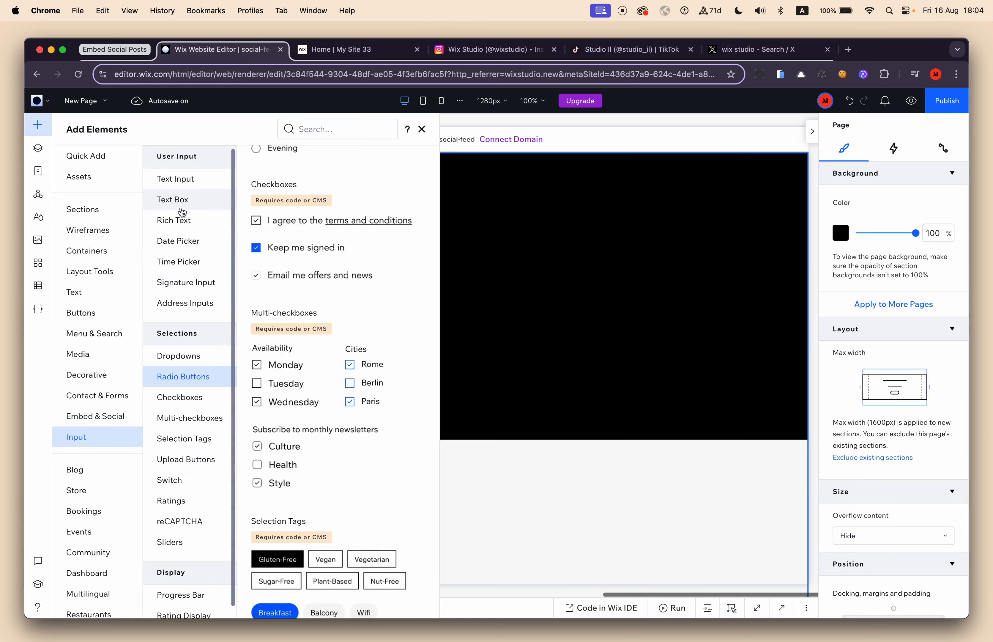
{"action": "left_click", "coordinate": [111, 162]}
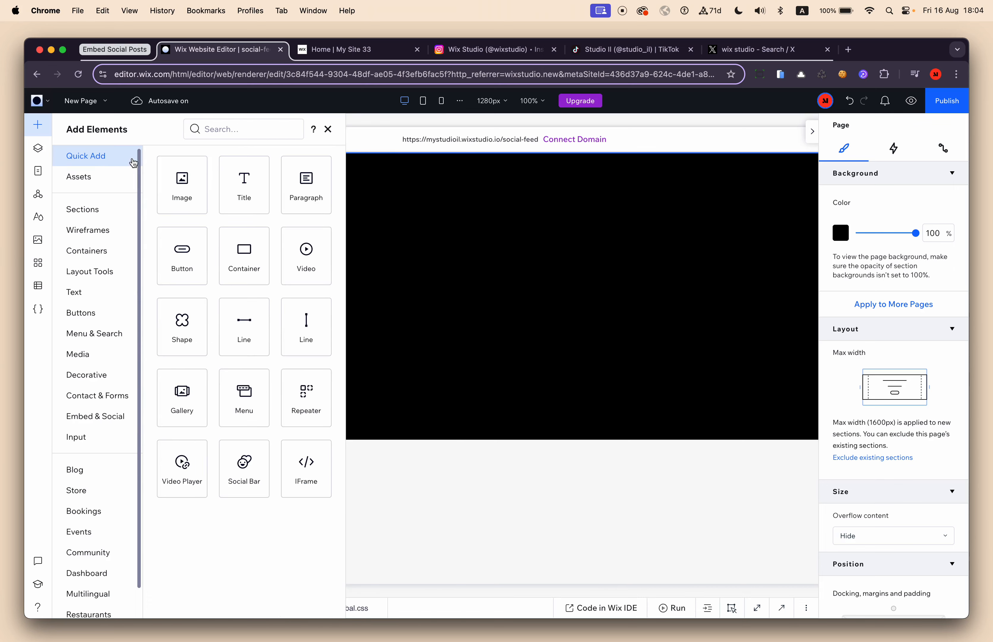
{"action": "left_click_drag", "start_coordinate": [307, 396], "coordinate": [525, 279]}
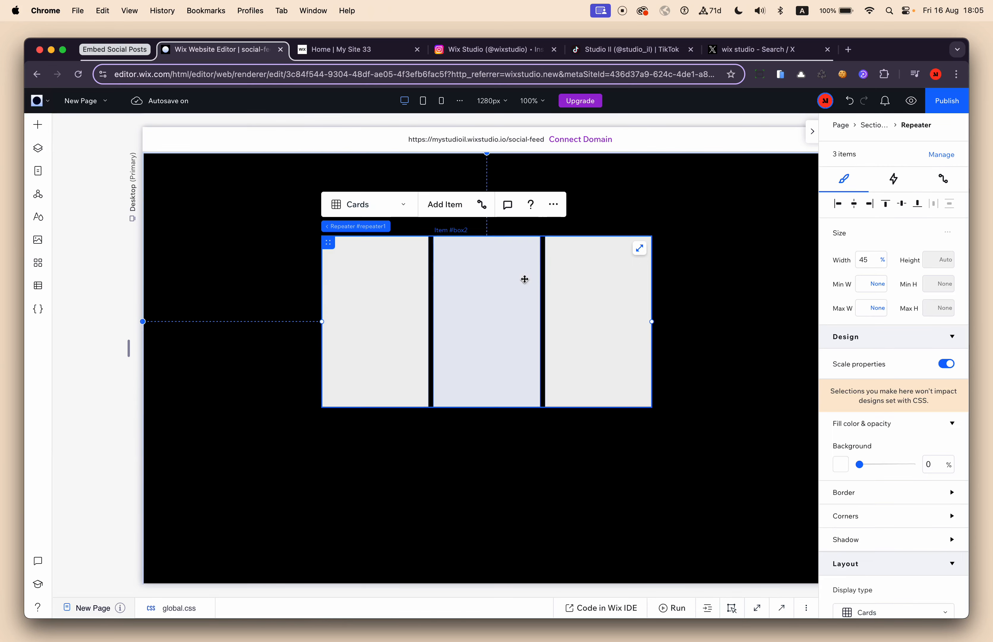
{"action": "left_click", "coordinate": [854, 203]}
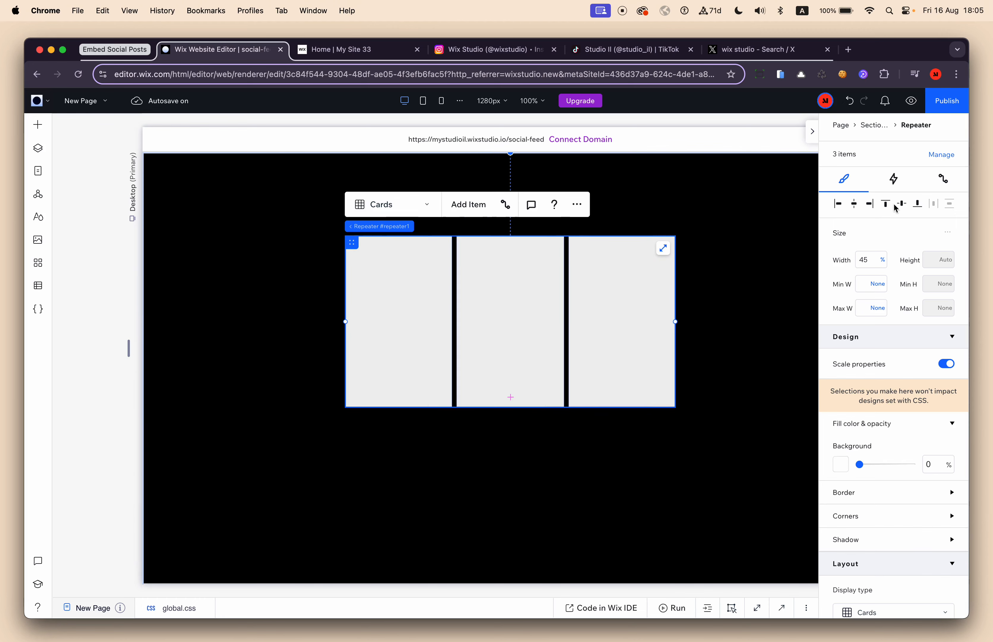
- Set the repeater's top margin to 100 px
{"action": "scroll", "coordinate": [877, 418], "scroll_direction": "down", "scroll_amount": 10}
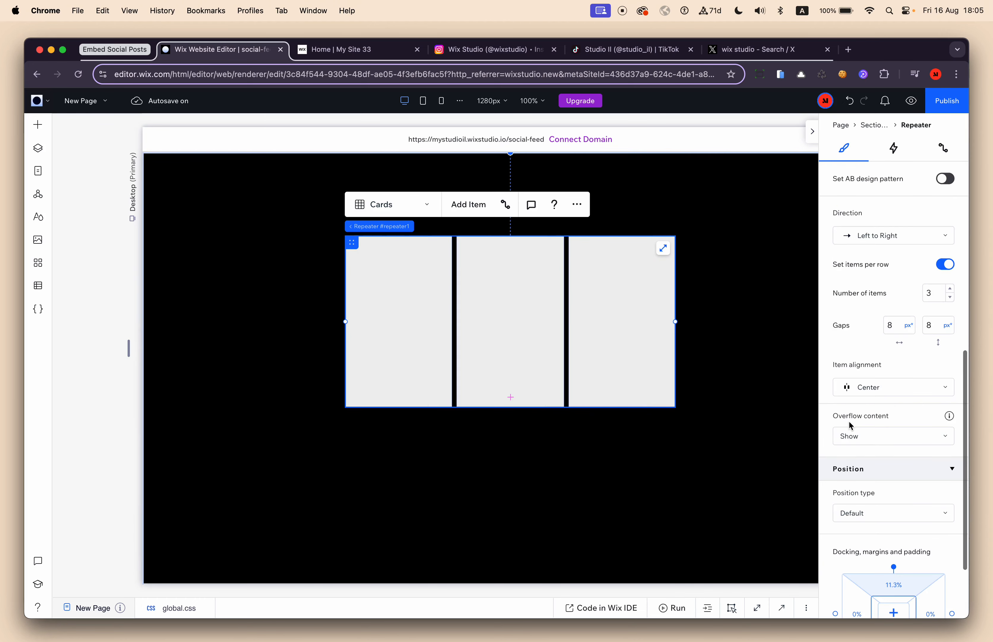
{"action": "type", "text": "100px"}
{"action": "key", "text": "Return"}
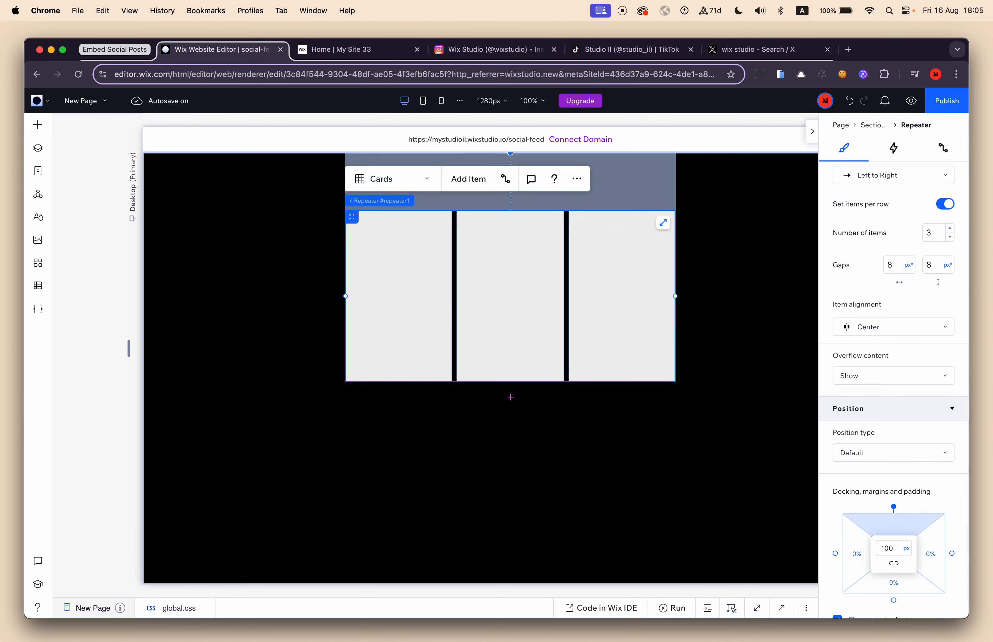
- Change the repeater's display type to List
{"action": "left_click", "coordinate": [404, 181]}
{"action": "left_click", "coordinate": [403, 202]}
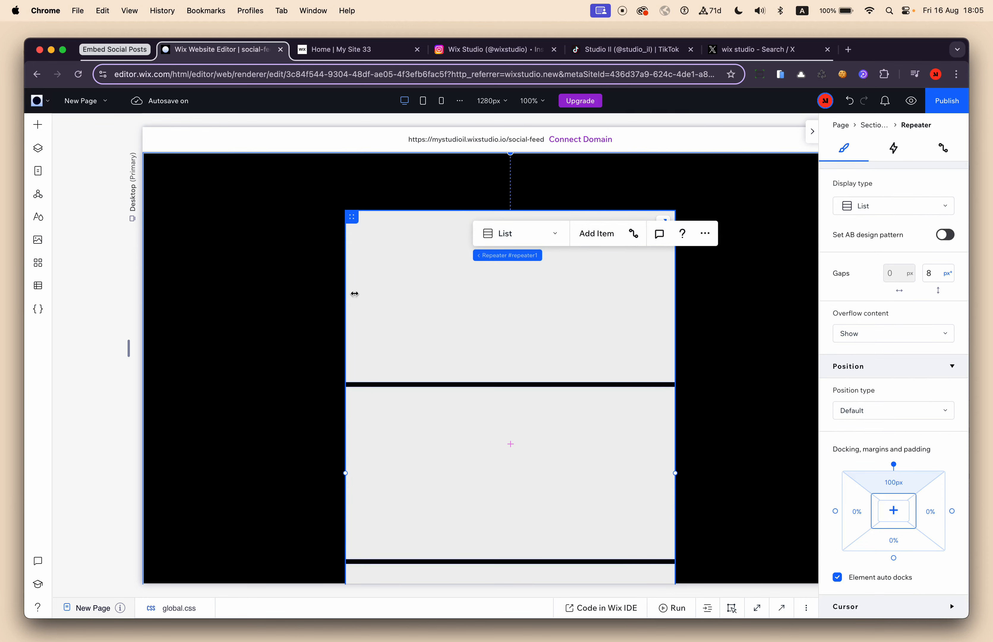
{"action": "scroll", "coordinate": [391, 306], "scroll_direction": "right", "scroll_amount": 3}
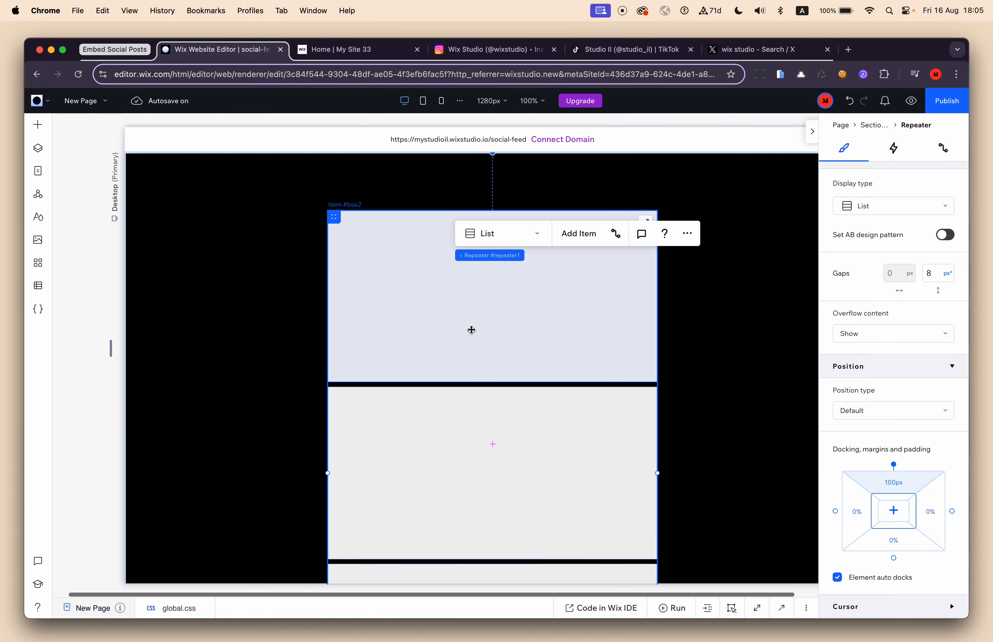
- Examine how the posts are stacked in the published social feed, and return to the Wix Studio editor
{"action": "left_click", "coordinate": [362, 49]}
{"action": "scroll", "coordinate": [411, 315], "scroll_direction": "down", "scroll_amount": 10}
{"action": "scroll", "coordinate": [411, 315], "scroll_direction": "down", "scroll_amount": 12}
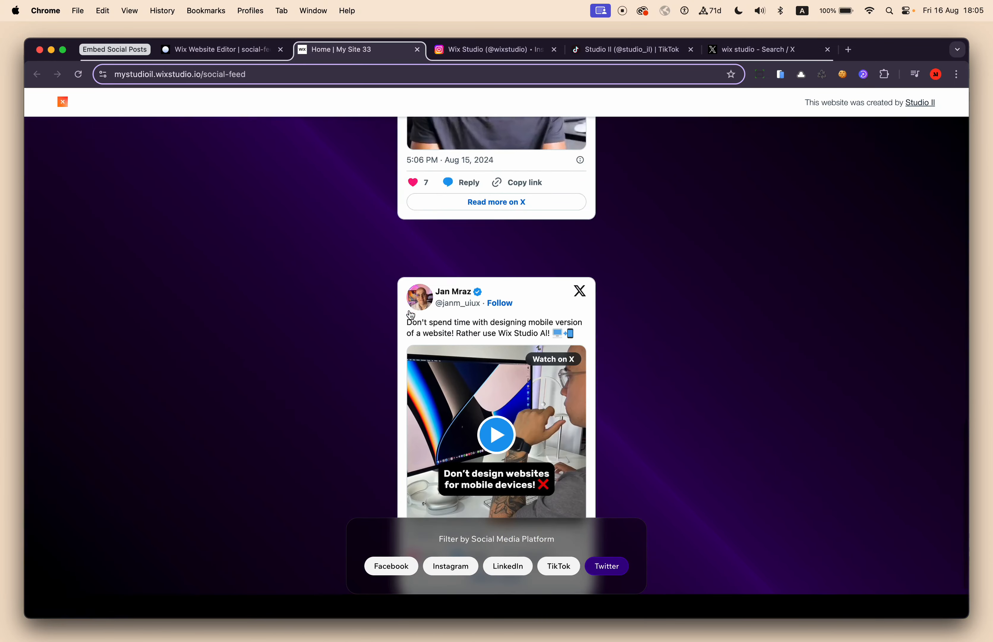
{"action": "scroll", "coordinate": [411, 315], "scroll_direction": "up", "scroll_amount": 20}
{"action": "left_click", "coordinate": [220, 44]}
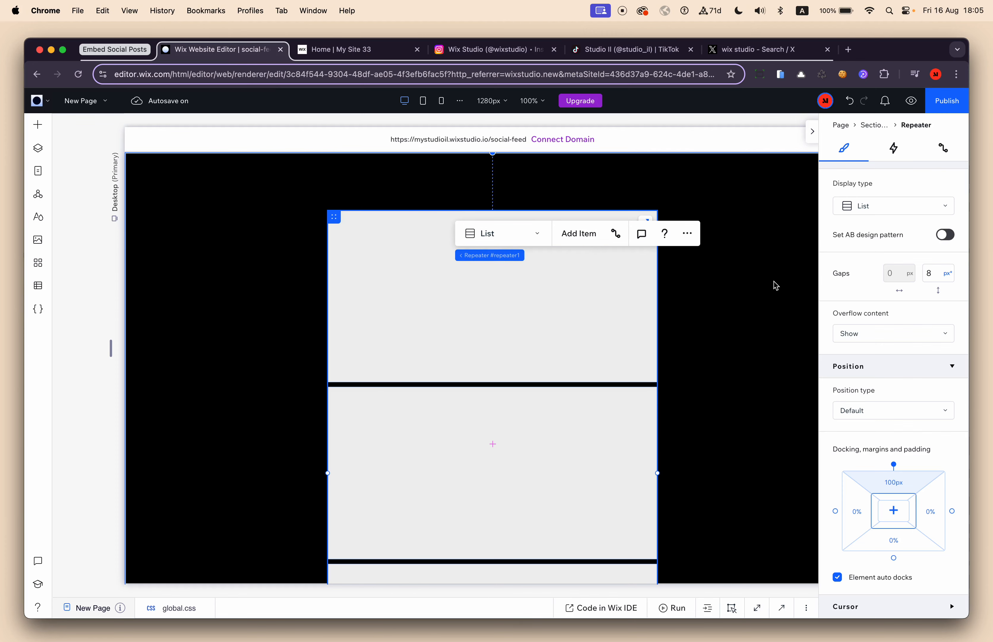
- Set the repeater's width to 345 px
{"action": "scroll", "coordinate": [871, 317], "scroll_direction": "up", "scroll_amount": 10}
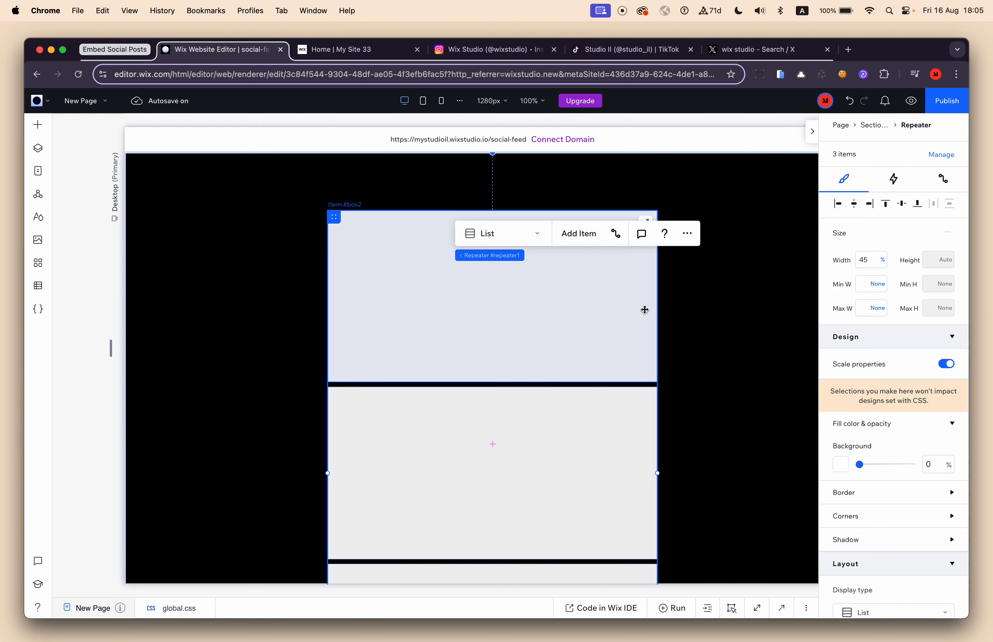
{"action": "left_click", "coordinate": [865, 266]}
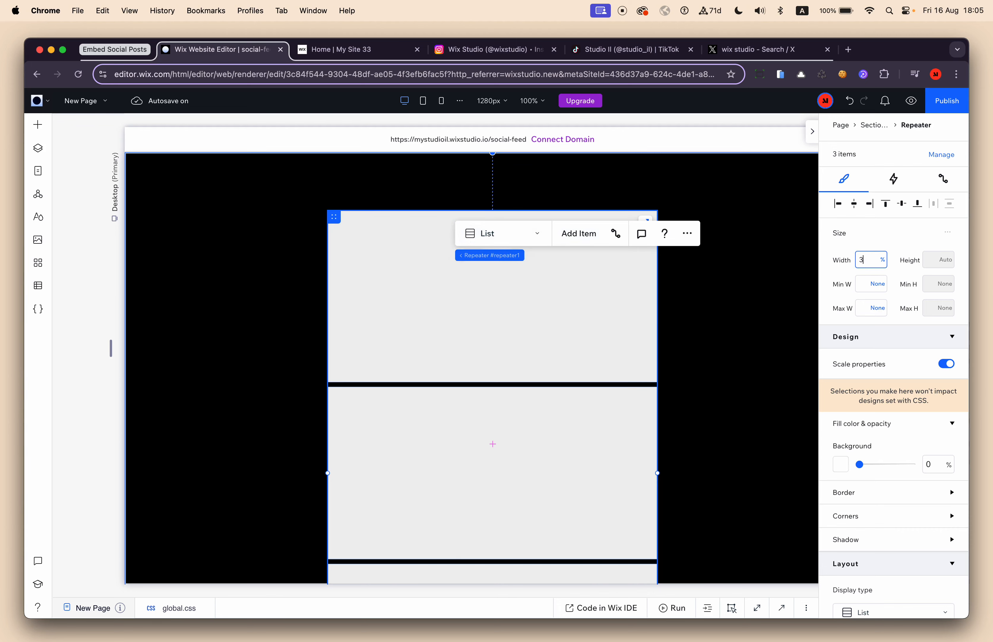
{"action": "type", "text": "345px"}
{"action": "key", "text": "Return"}
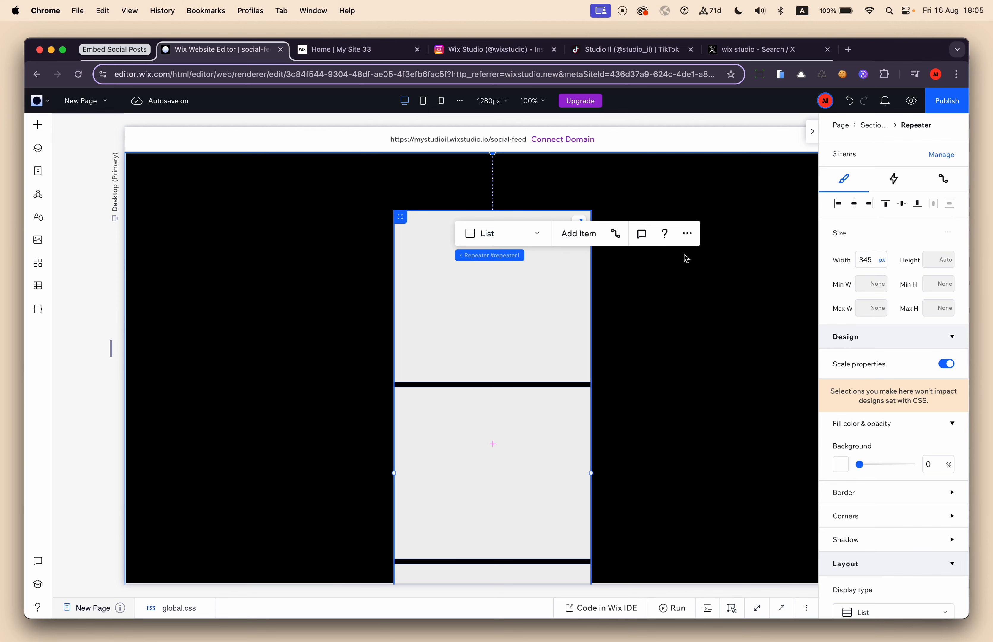
- Inspect the width of the finished feed's repeater on the Home page, and return to New Page
{"action": "left_click", "coordinate": [86, 100]}
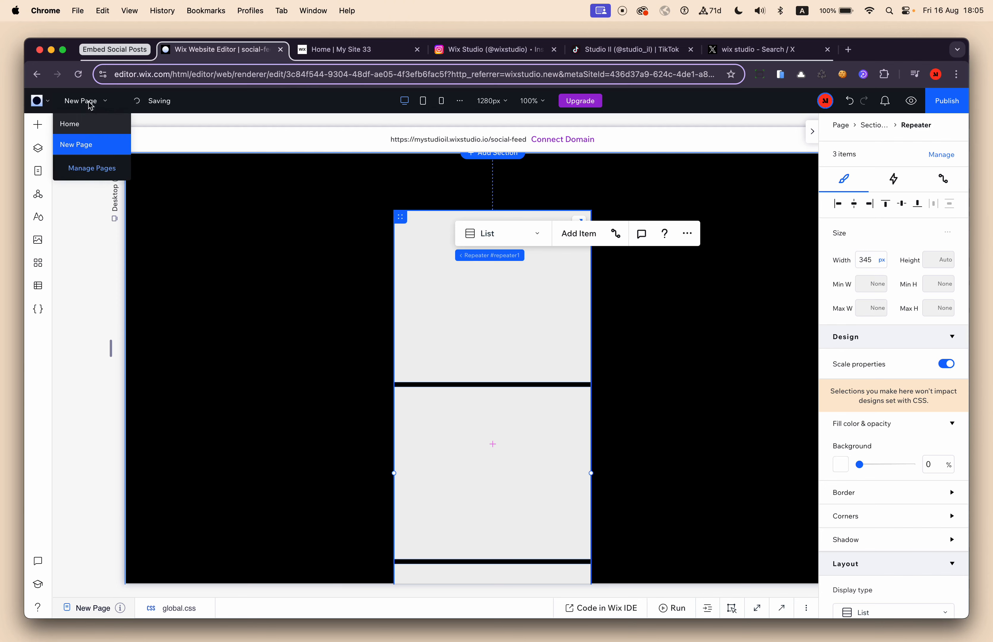
{"action": "left_click", "coordinate": [87, 127]}
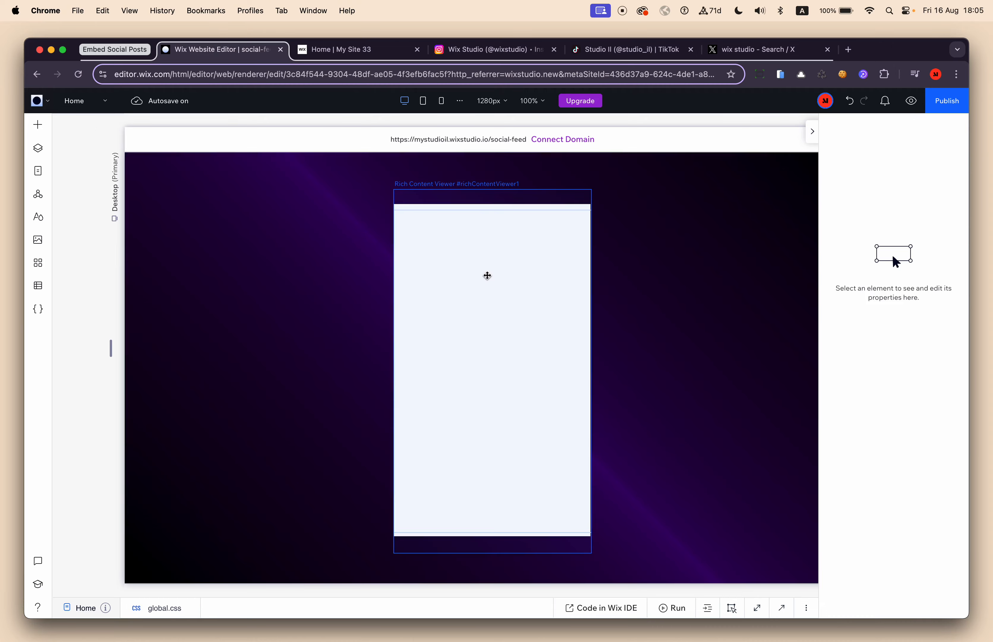
{"action": "left_click", "coordinate": [486, 275]}
{"action": "left_click", "coordinate": [875, 127]}
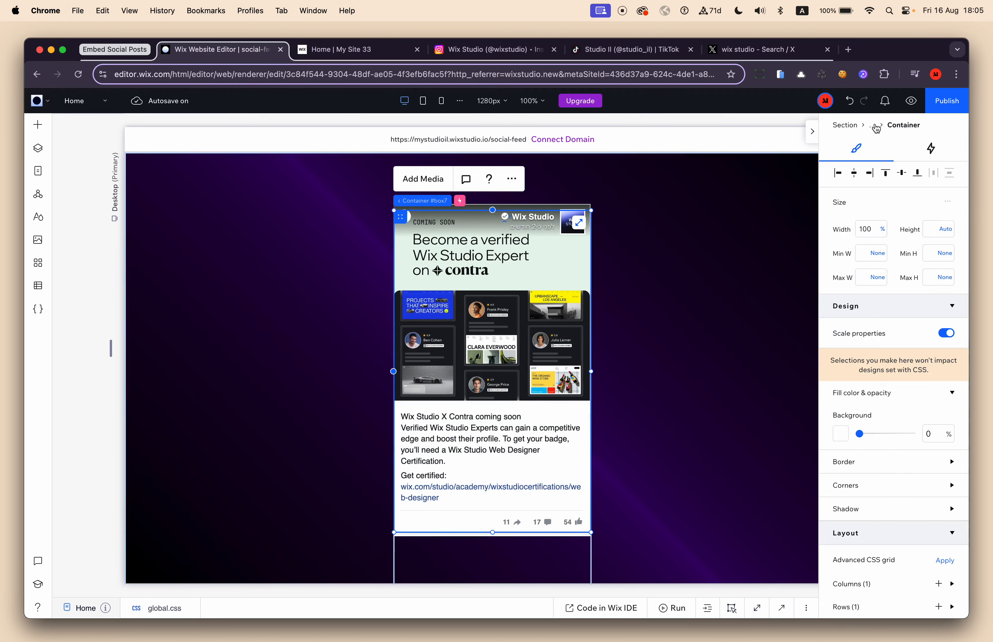
{"action": "left_click", "coordinate": [874, 126]}
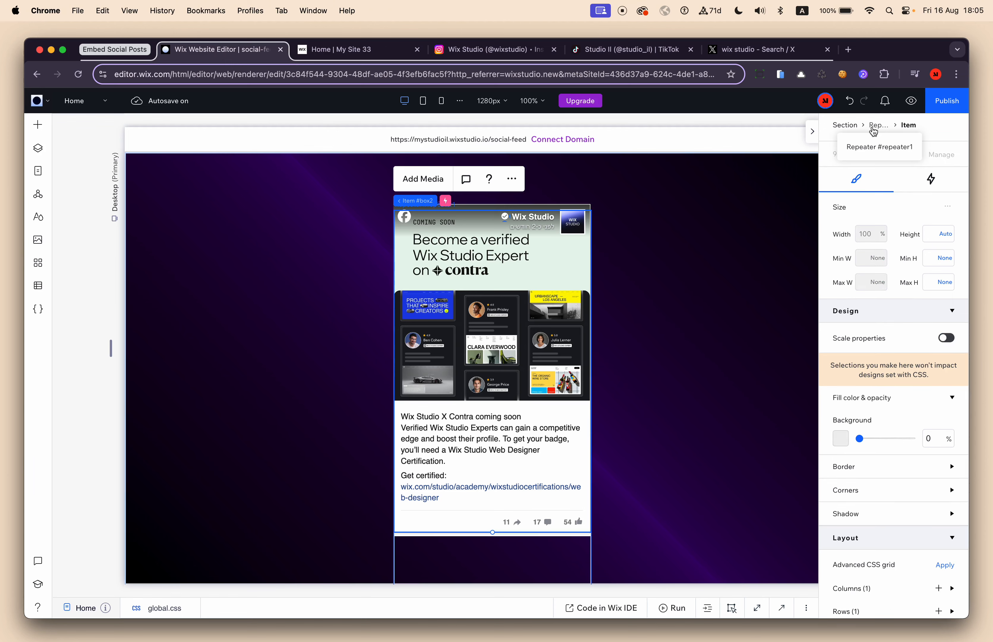
{"action": "left_click", "coordinate": [876, 127]}
{"action": "left_click", "coordinate": [866, 260]}
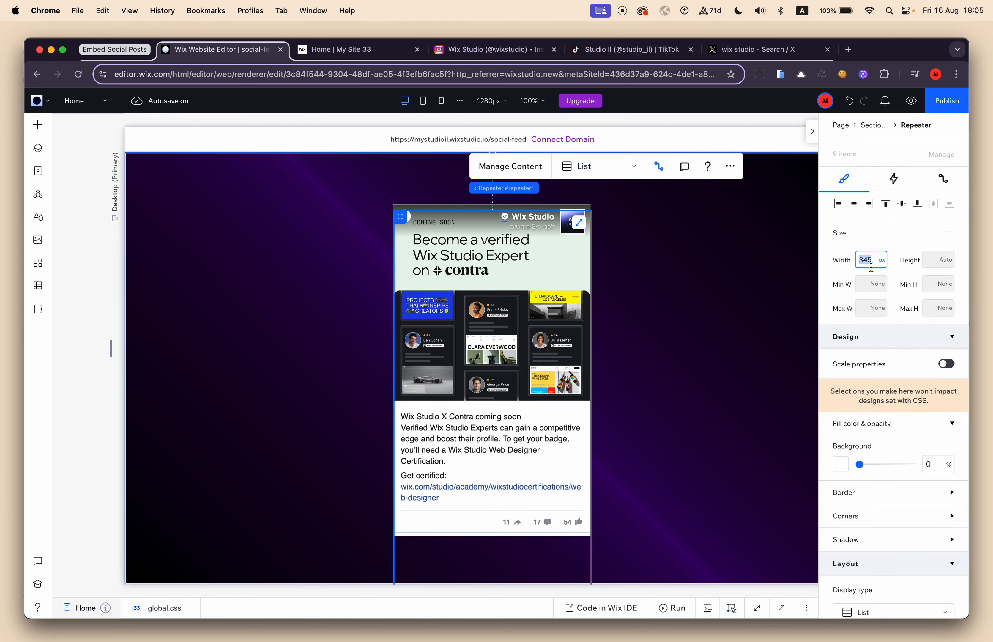
{"action": "left_click", "coordinate": [85, 106]}
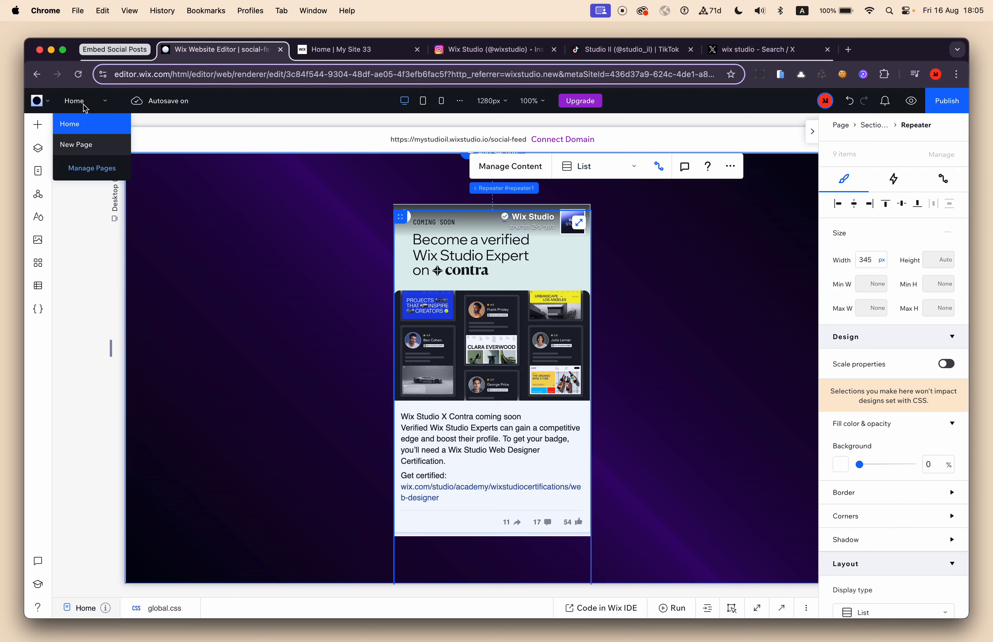
{"action": "left_click", "coordinate": [89, 145]}
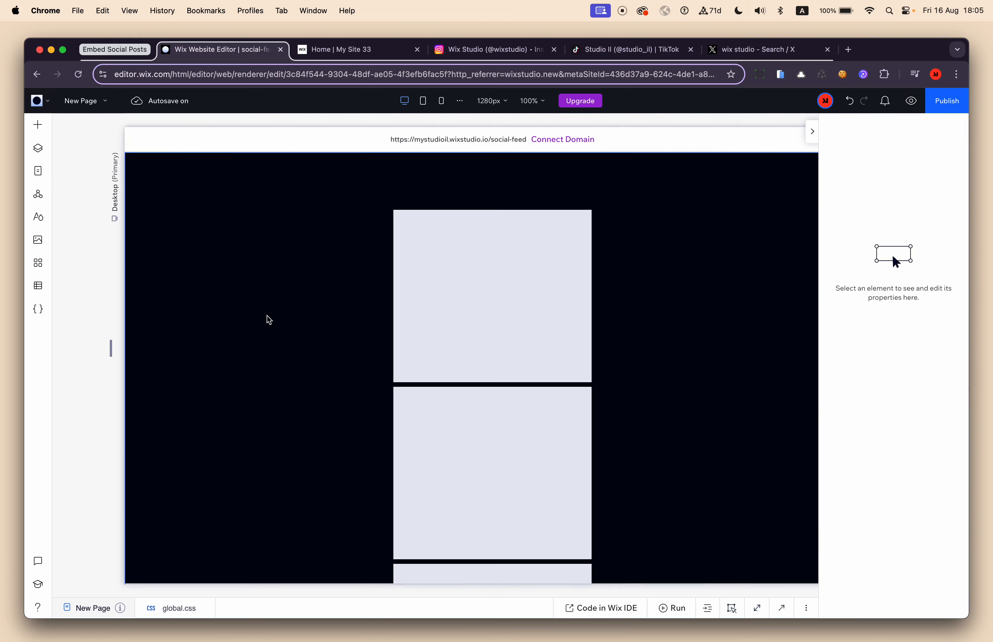
{"action": "left_click", "coordinate": [540, 384]}
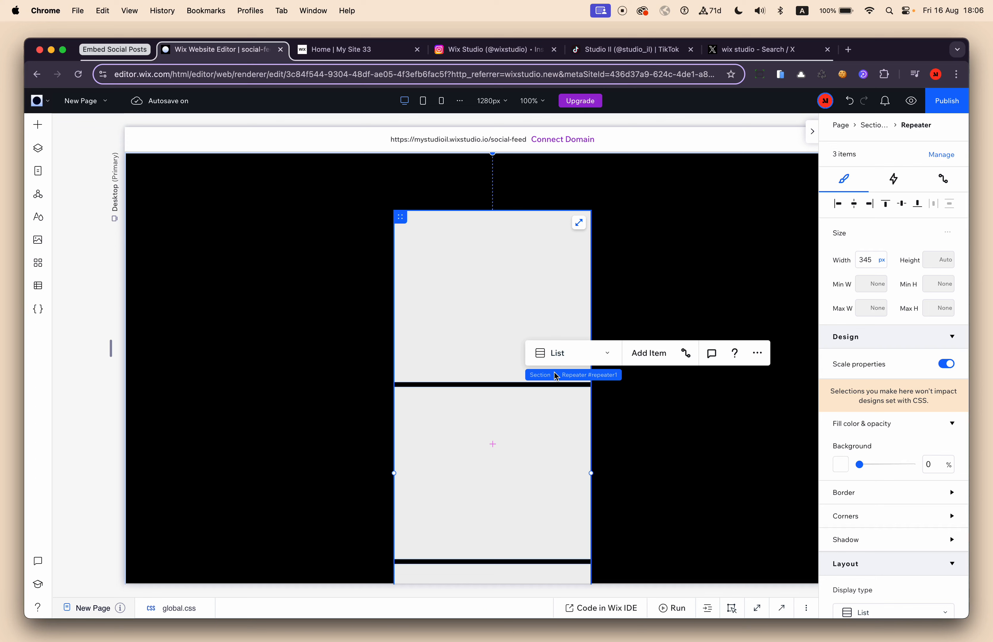
{"action": "left_click", "coordinate": [866, 267]}
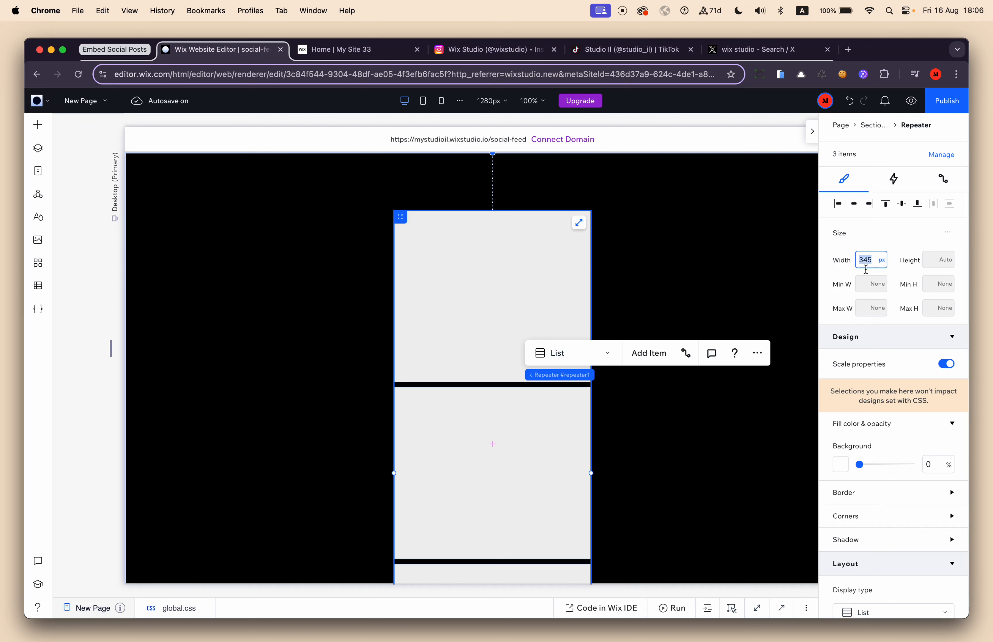
{"action": "left_click", "coordinate": [656, 255]}
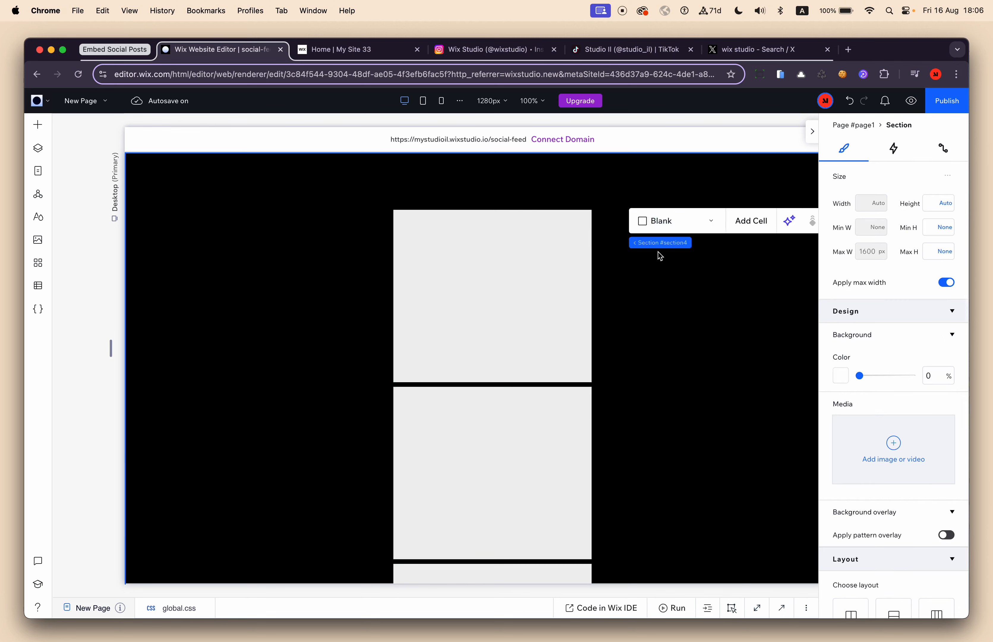
- Set the vertical gap between the repeater's items to 100 px*
{"action": "left_click", "coordinate": [572, 385]}
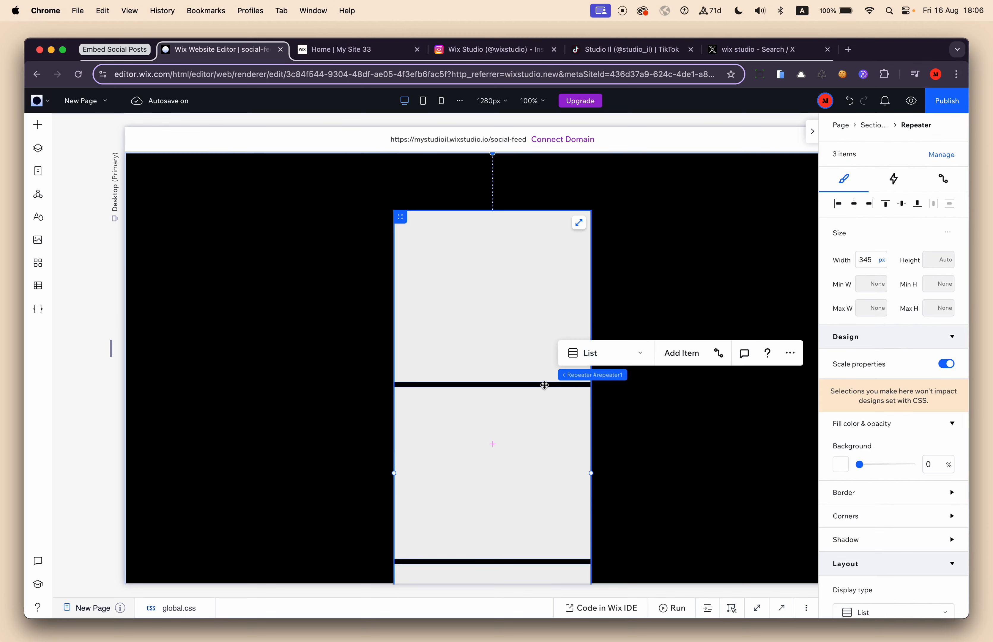
{"action": "scroll", "coordinate": [893, 418], "scroll_direction": "down", "scroll_amount": 10}
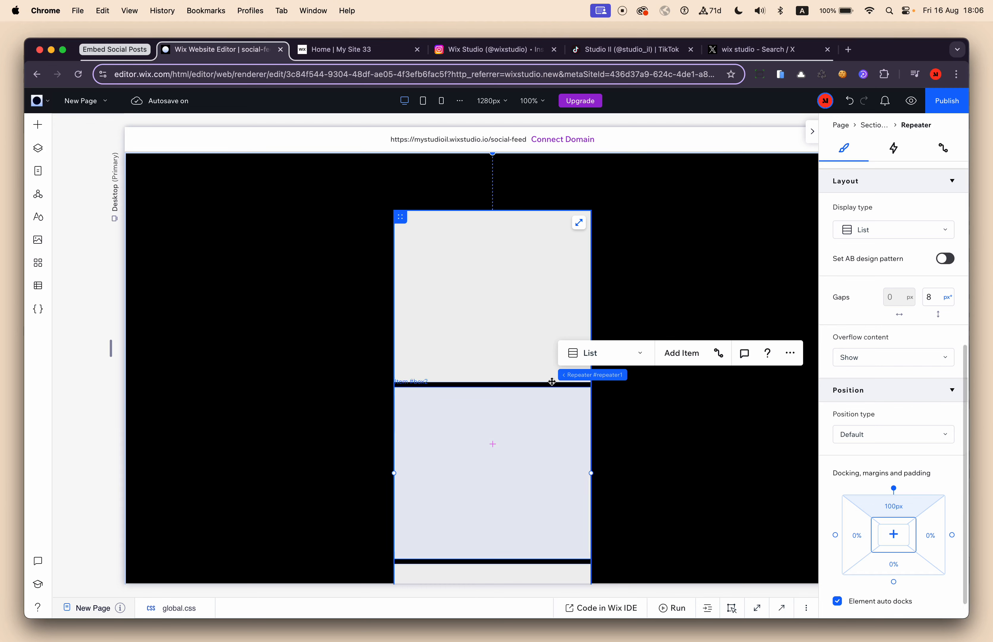
{"action": "left_click", "coordinate": [937, 302]}
{"action": "type", "text": "10"}
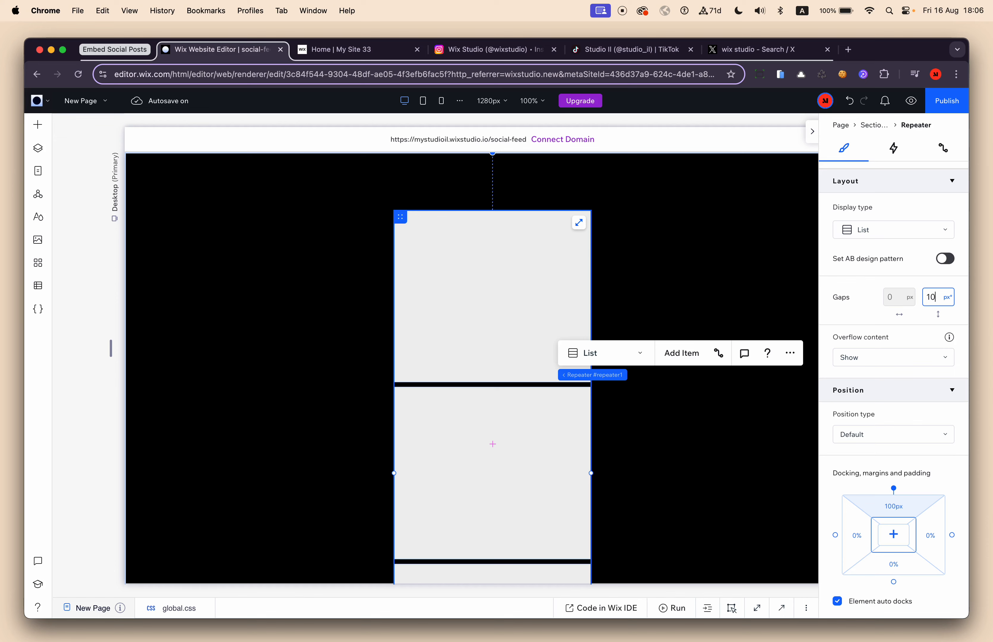
{"action": "type", "text": "0"}
{"action": "key", "text": "Return"}
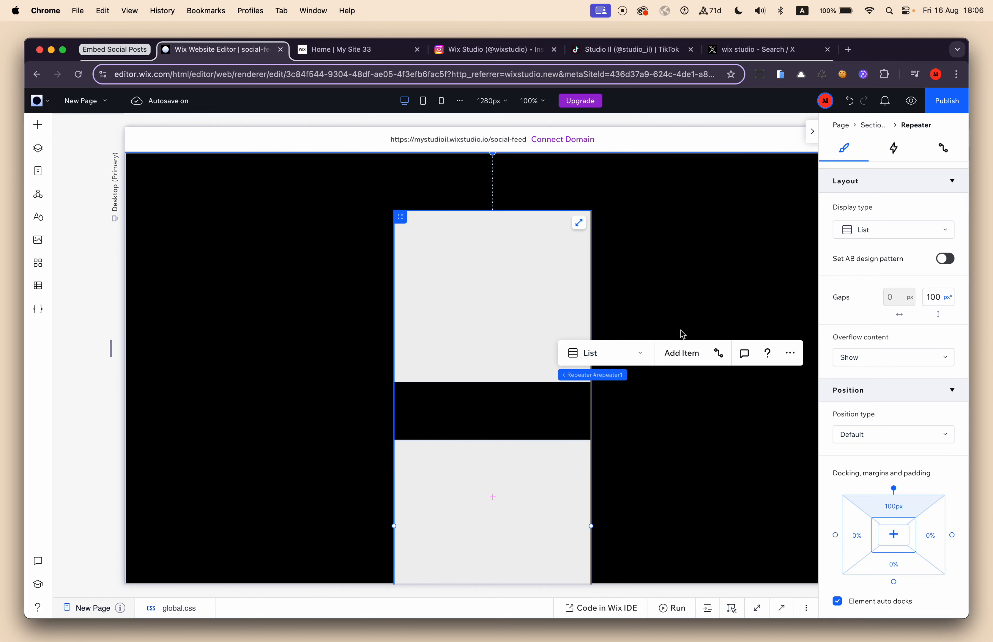
{"action": "left_click", "coordinate": [654, 372]}
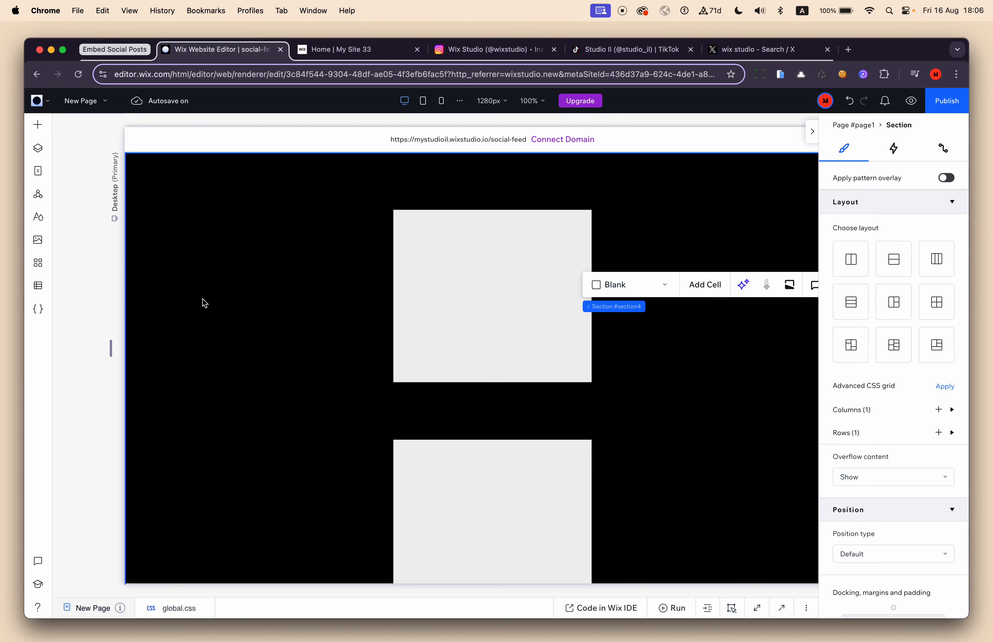
- Switch to the open Instagram post from wixstudio and copy its embed code without the caption
{"action": "left_click", "coordinate": [493, 54]}
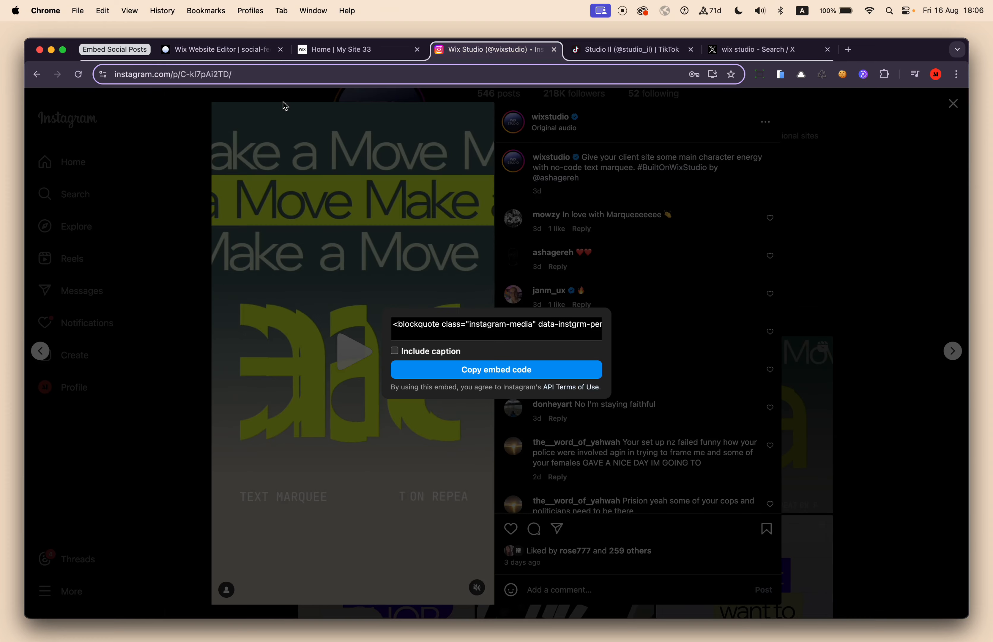
{"action": "left_click", "coordinate": [464, 366]}
{"action": "left_click", "coordinate": [648, 308]}
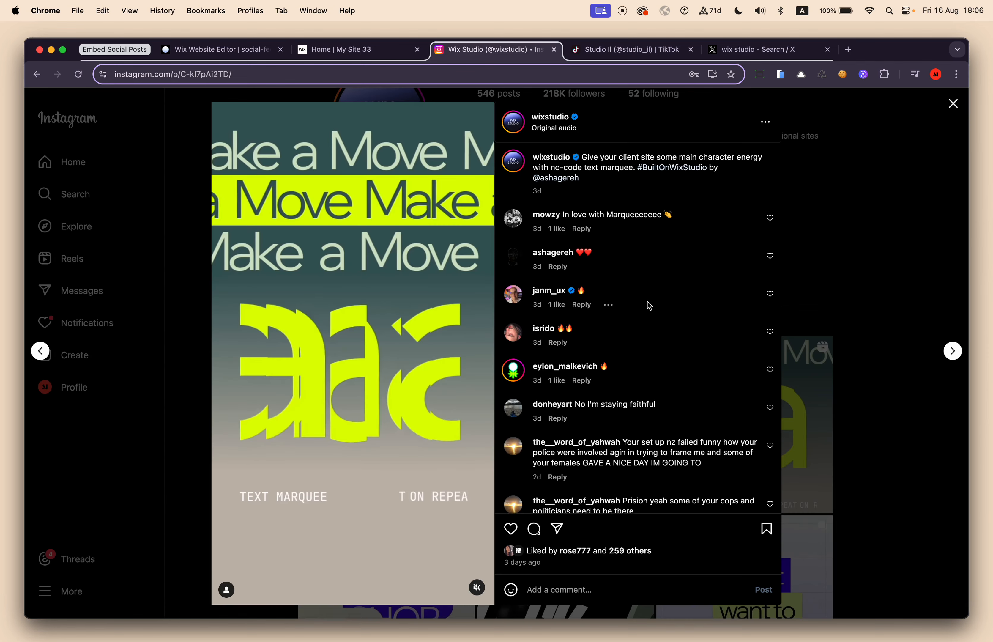
{"action": "left_click", "coordinate": [765, 122]}
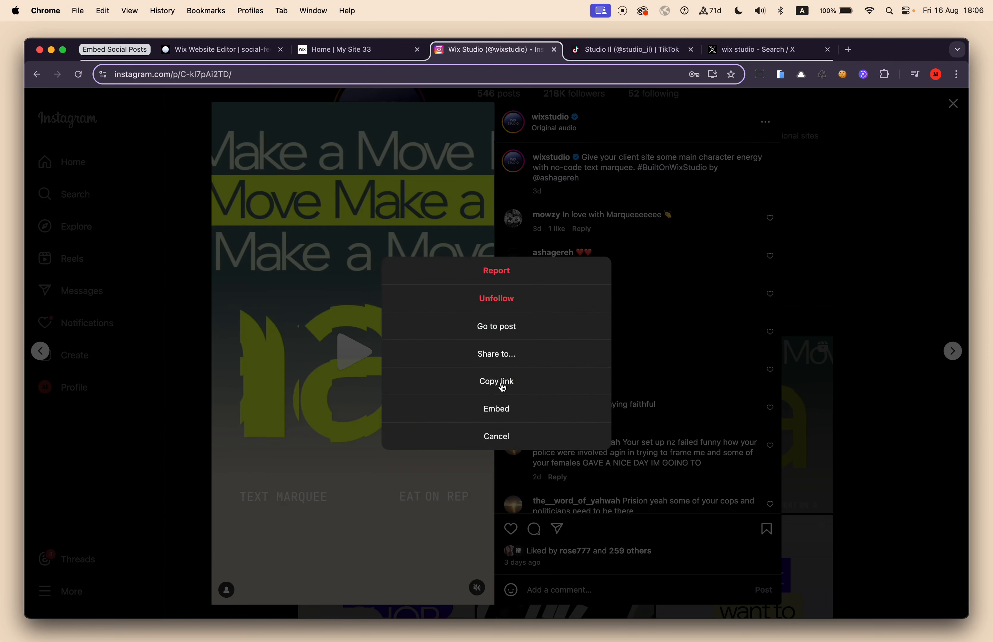
{"action": "left_click", "coordinate": [497, 409]}
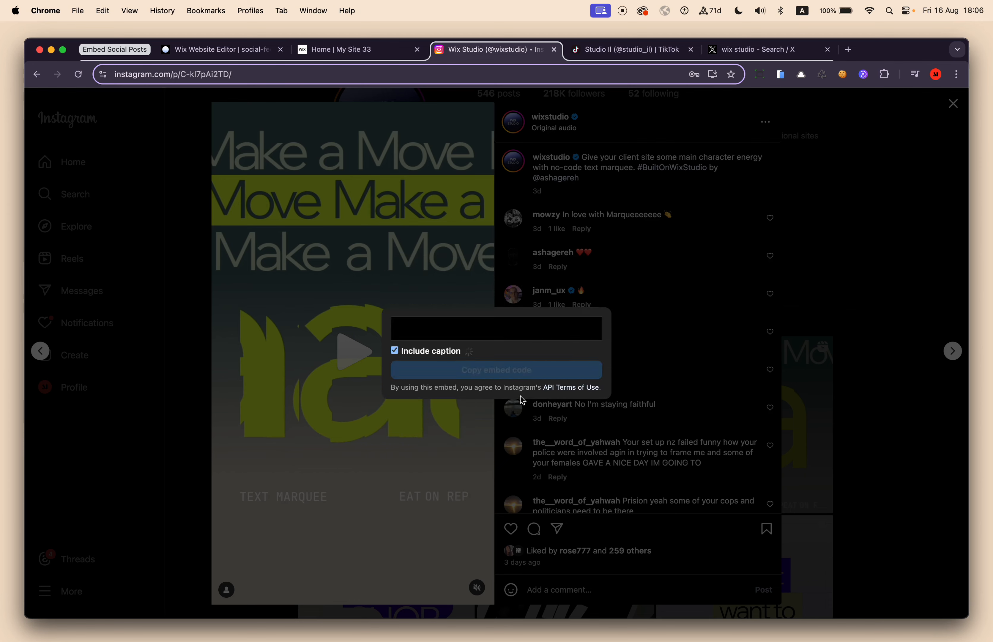
{"action": "left_click", "coordinate": [442, 351]}
{"action": "left_click", "coordinate": [459, 369]}
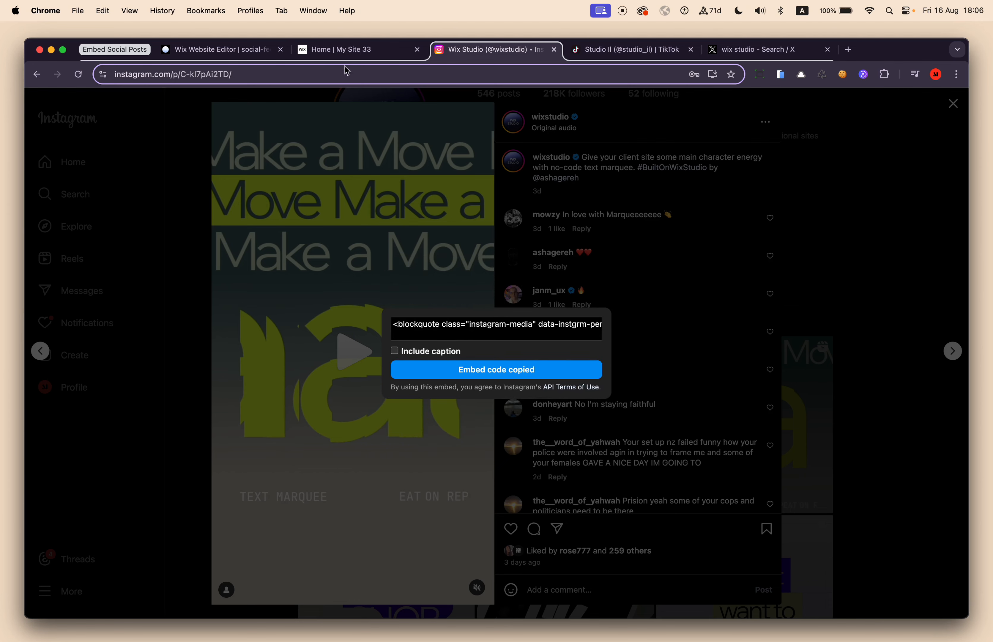
- Switch to the Wix Studio editor and add an Embed Code element to the page's section
{"action": "left_click", "coordinate": [350, 51]}
{"action": "left_click", "coordinate": [227, 50]}
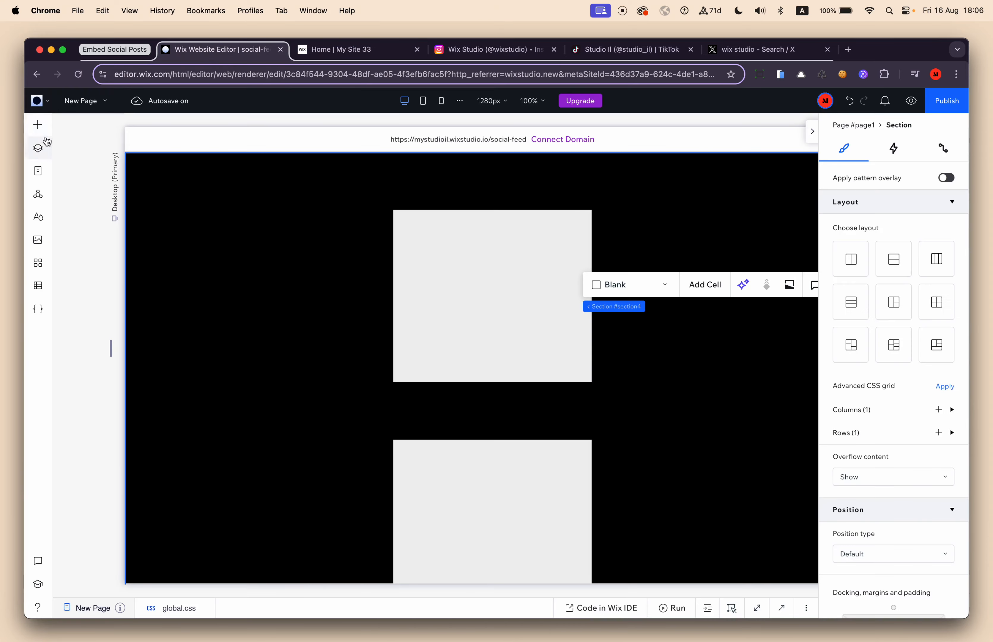
{"action": "left_click", "coordinate": [37, 124]}
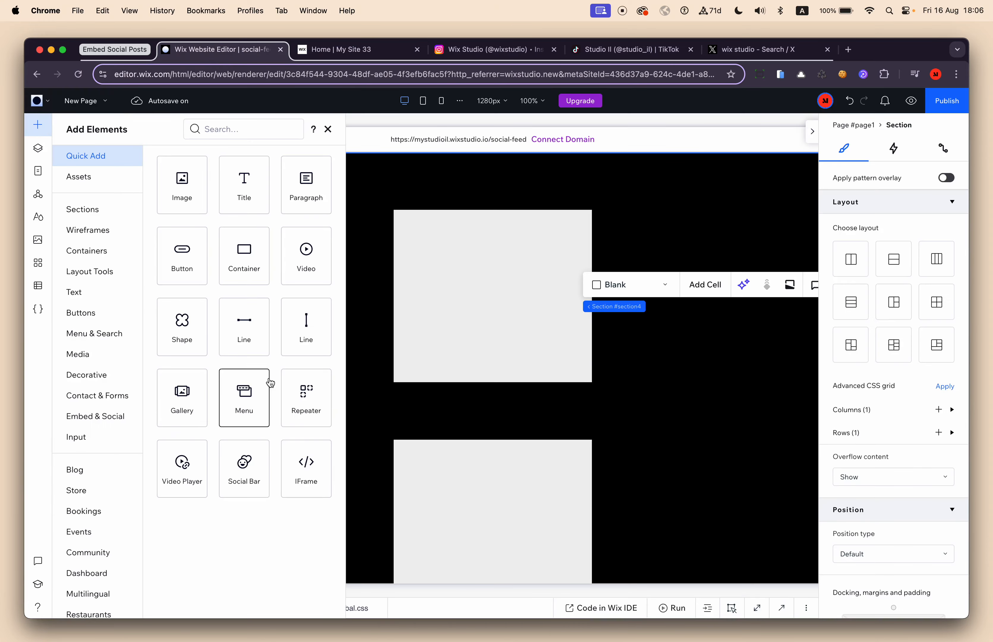
{"action": "left_click", "coordinate": [98, 417]}
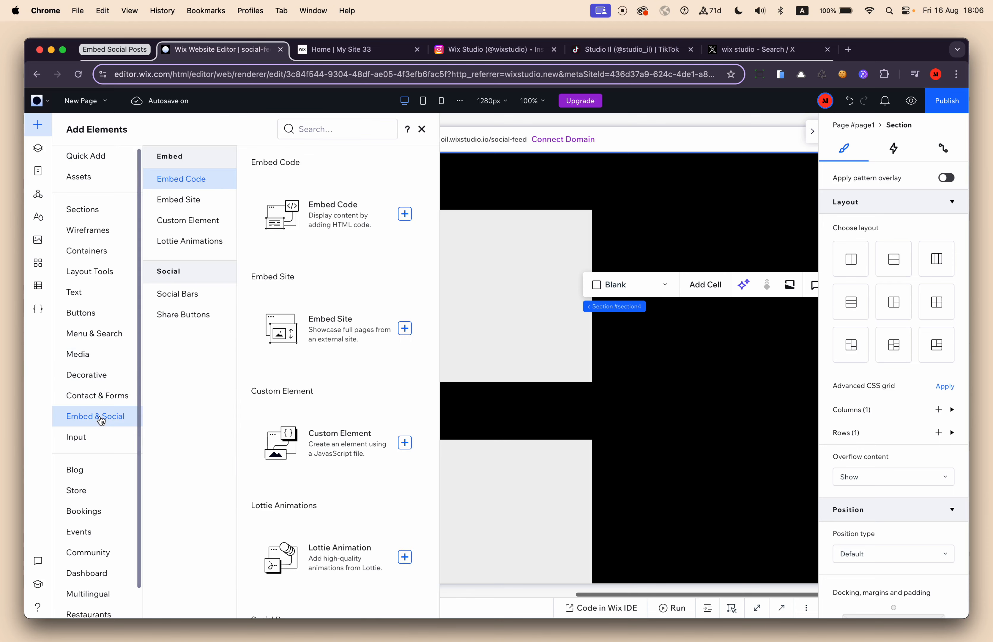
{"action": "left_click", "coordinate": [369, 219]}
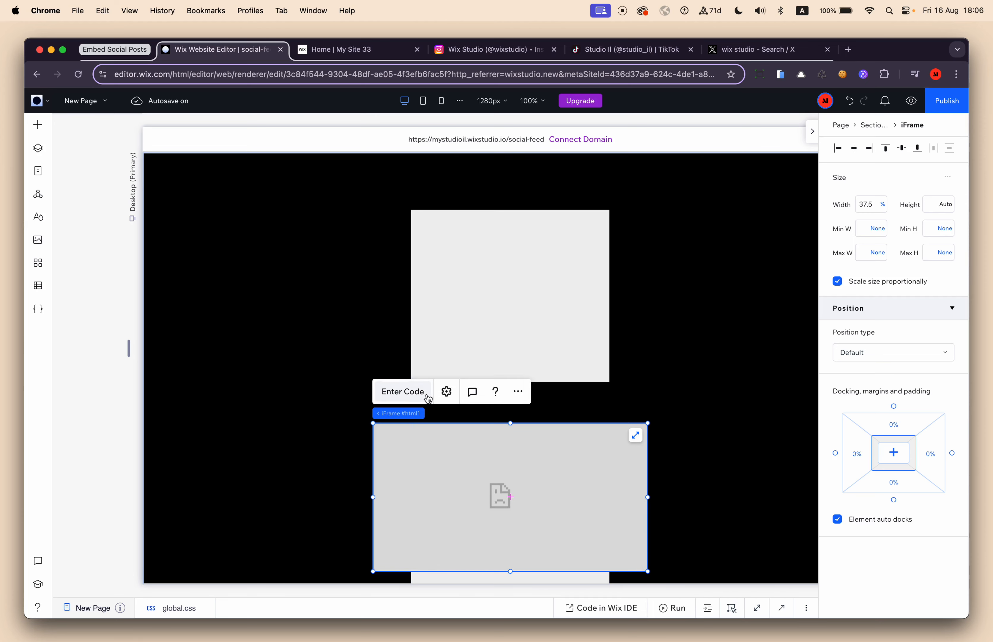
- Replace the iFrame's placeholder code with the copied Instagram embed code and apply it
{"action": "left_click", "coordinate": [428, 399]}
{"action": "key", "text": "super+a"}
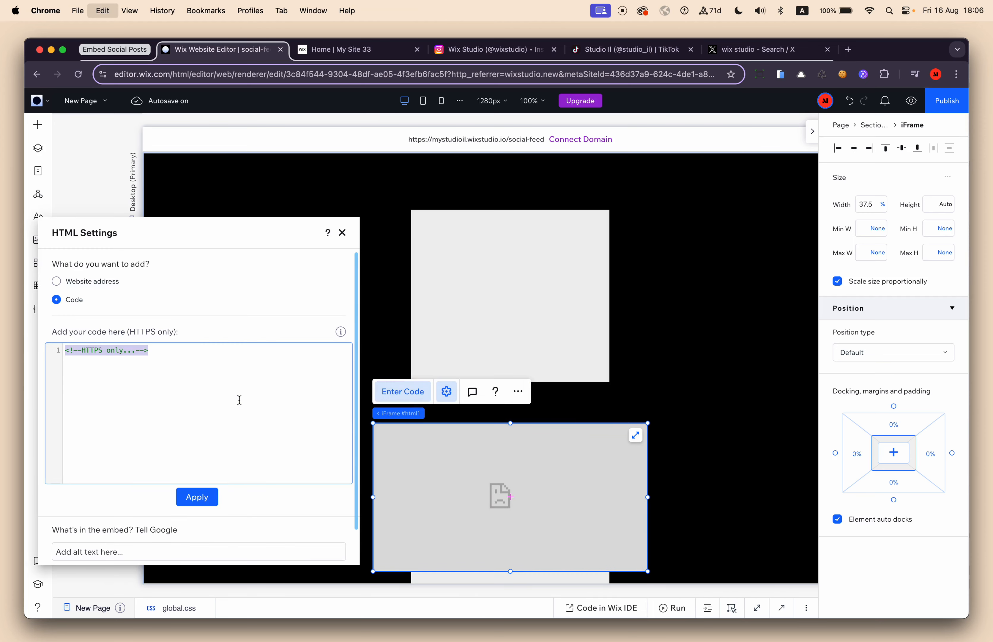
{"action": "key", "text": "super+v"}
{"action": "left_click", "coordinate": [212, 494]}
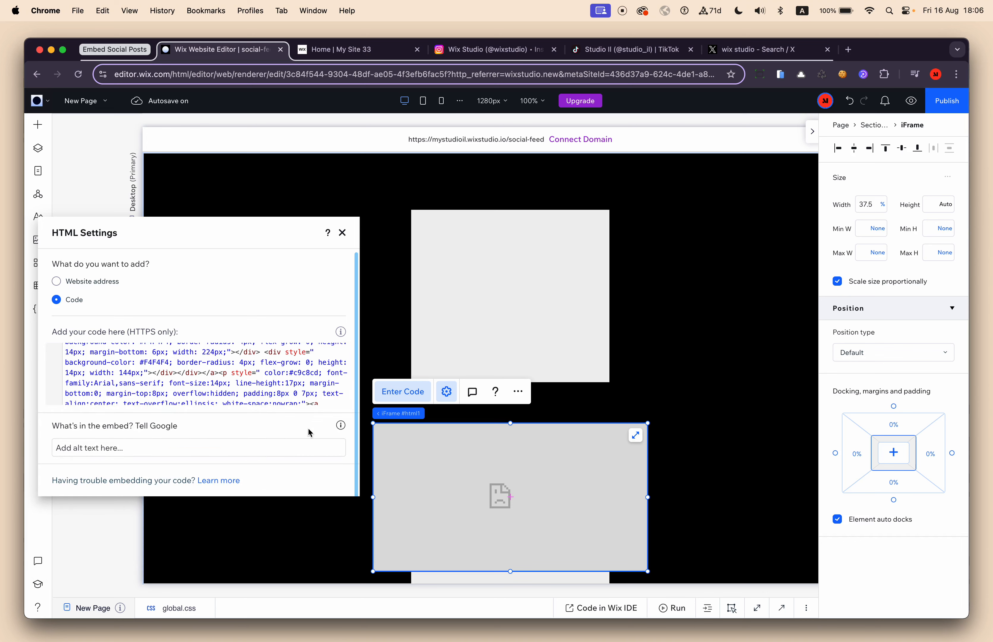
{"action": "left_click", "coordinate": [343, 234]}
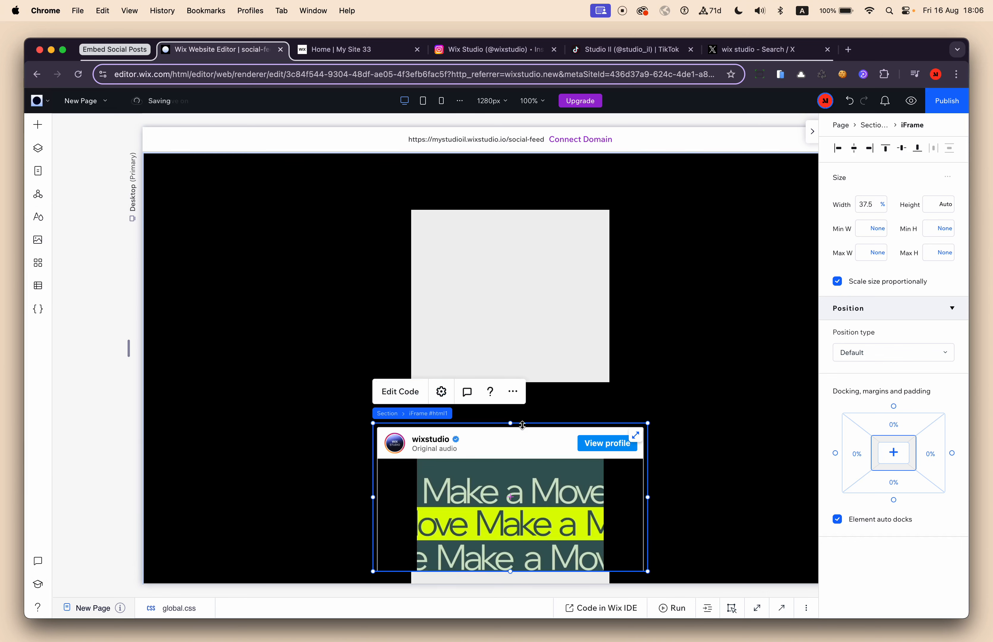
- Stretch the iFrame's upper edge upward until the whole embedded Instagram post fits
{"action": "left_click_drag", "start_coordinate": [522, 425], "coordinate": [512, 207]}
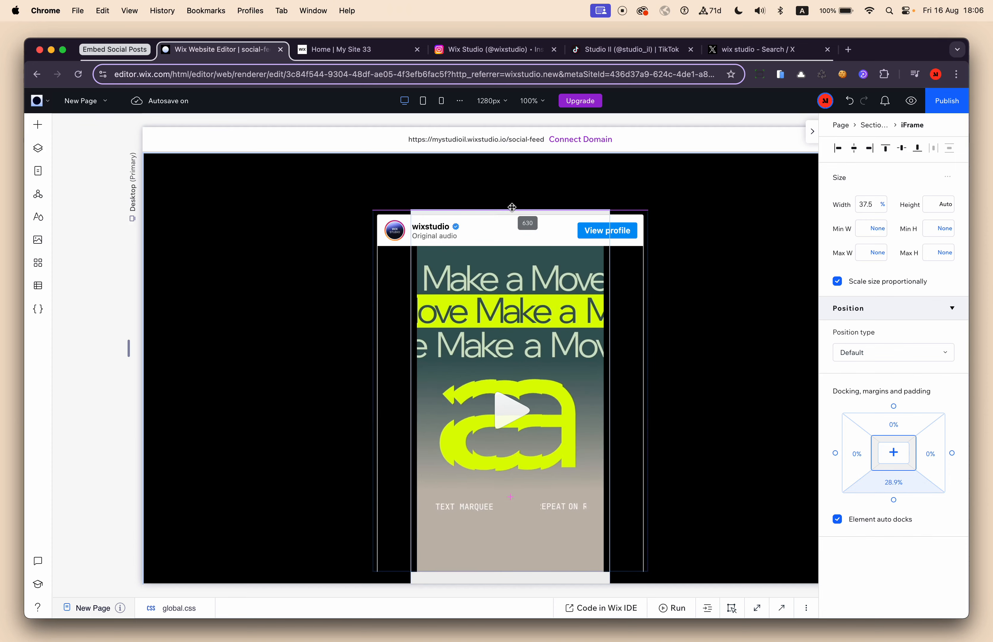
{"action": "scroll", "coordinate": [527, 281], "scroll_direction": "down", "scroll_amount": 2}
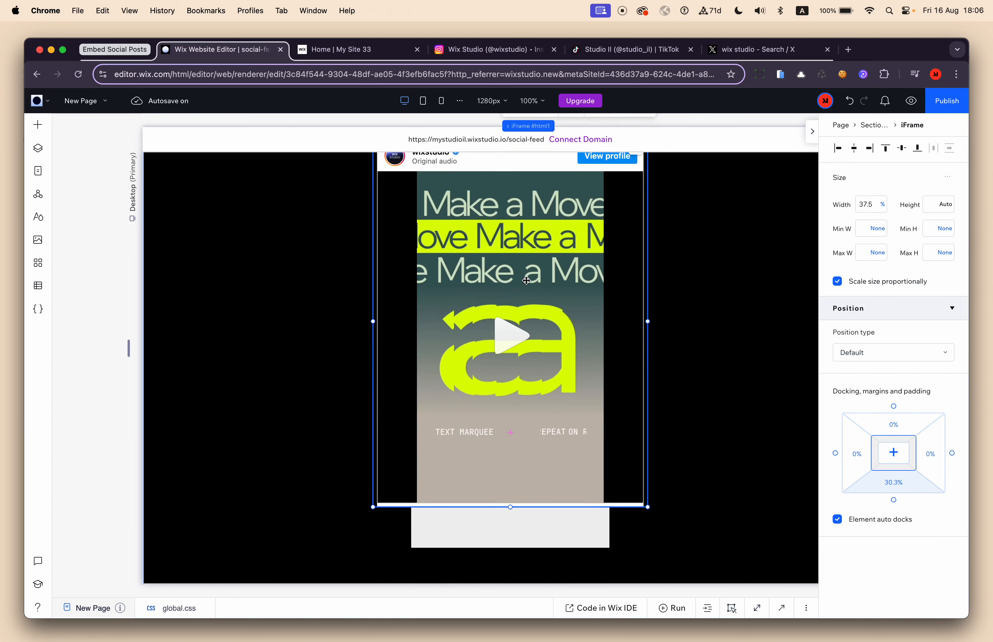
{"action": "scroll", "coordinate": [452, 247], "scroll_direction": "up", "scroll_amount": 2}
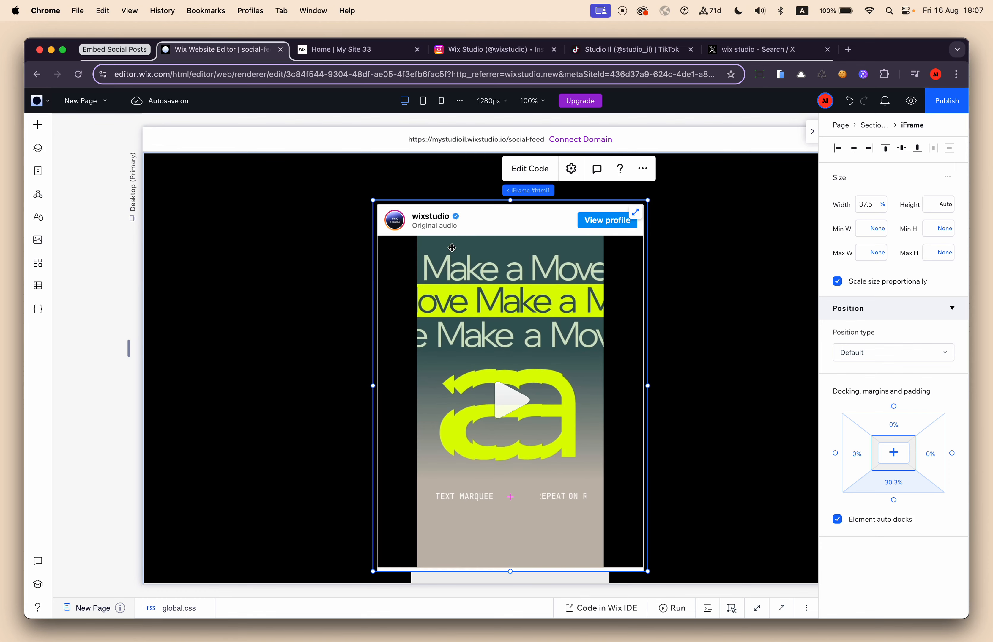
- Move the embedded Instagram post beside the repeater, and delete it from the page
{"action": "left_click_drag", "start_coordinate": [491, 220], "coordinate": [298, 221]}
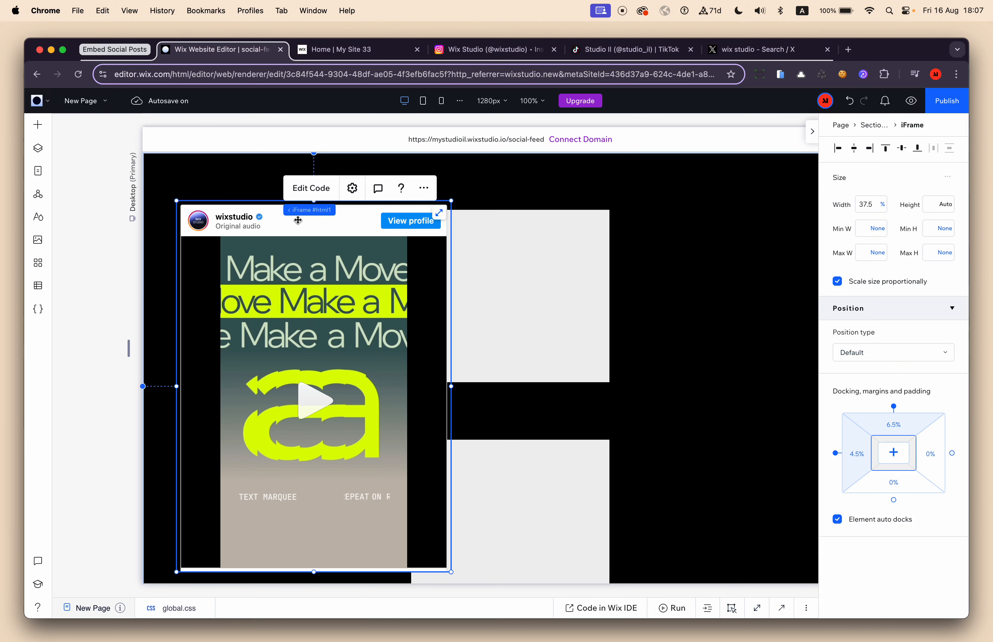
{"action": "key", "text": "Delete"}
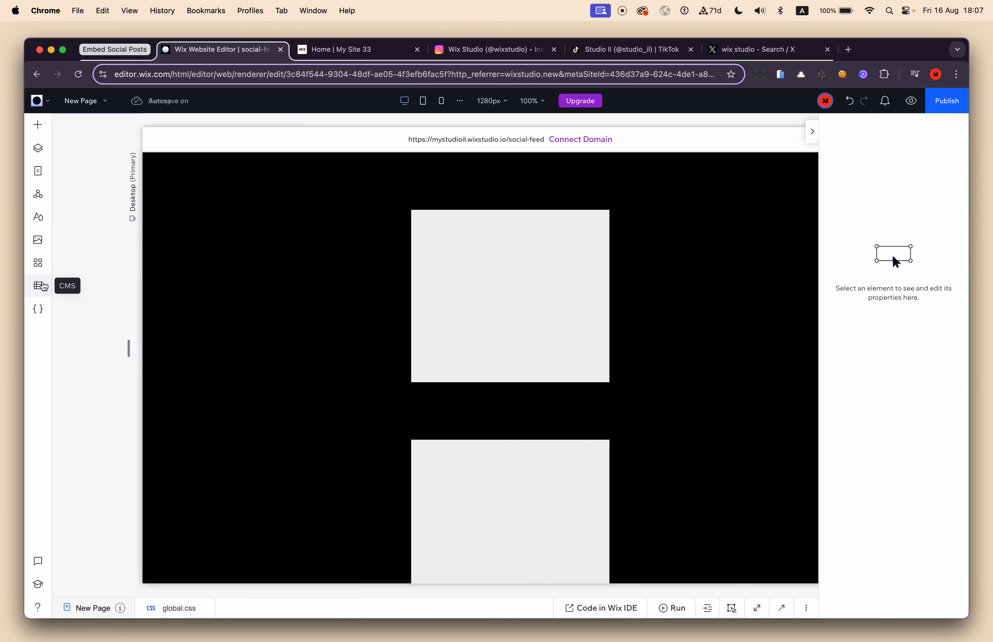
- Open the Social Feed collection from the site's own CMS collections
{"action": "left_click", "coordinate": [42, 287]}
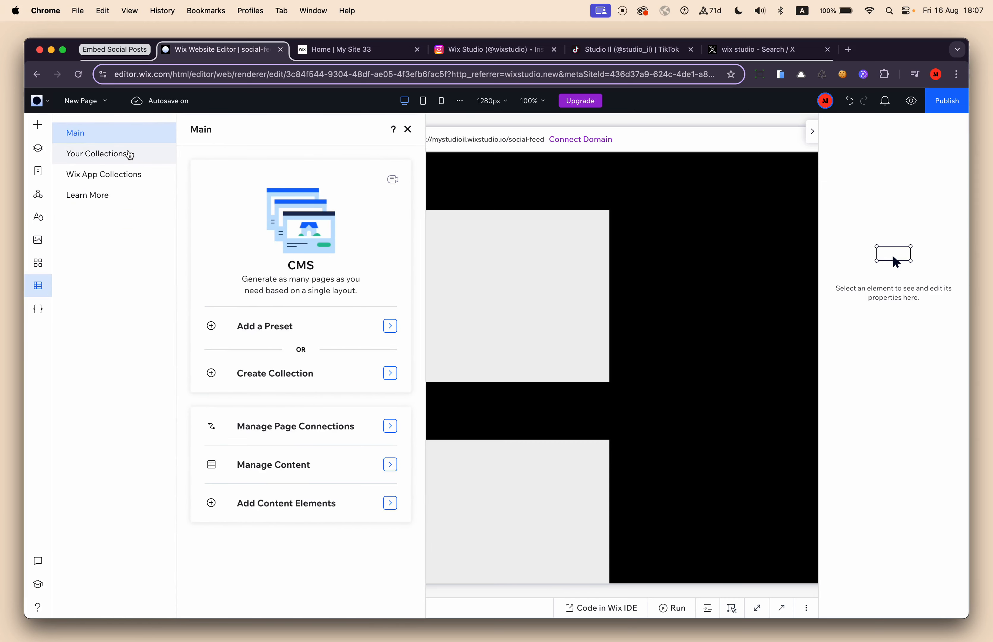
{"action": "left_click", "coordinate": [129, 157]}
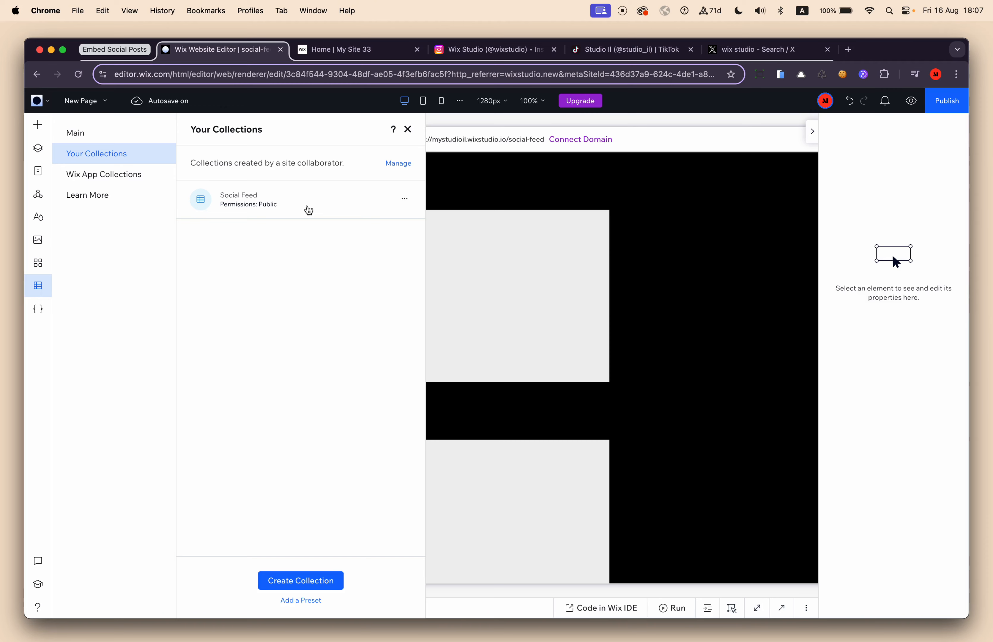
{"action": "left_click", "coordinate": [308, 209]}
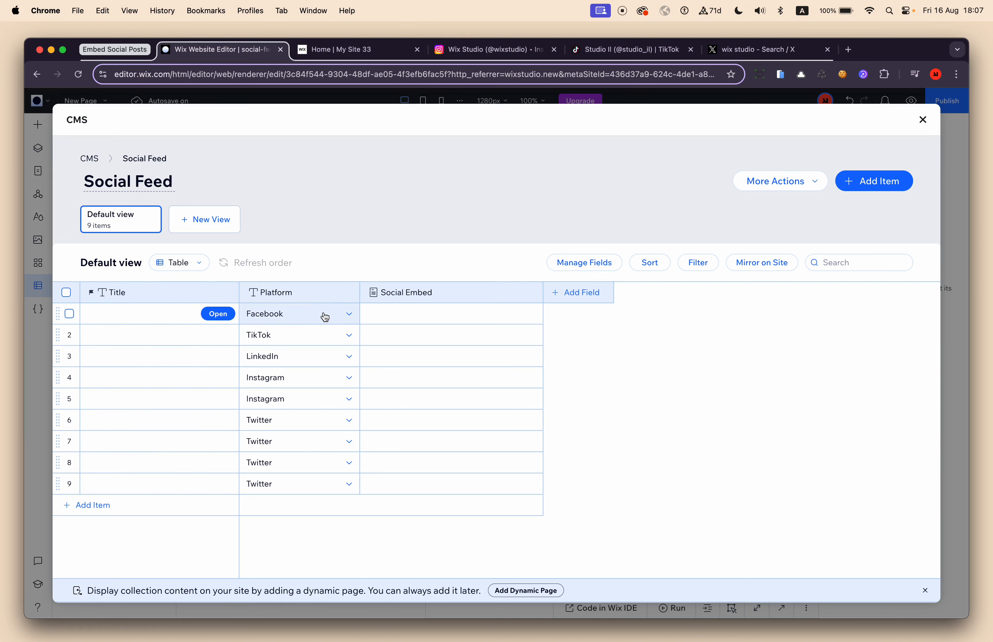
- Review the Platform field's type, default value and validation rules in the Social Feed collection
{"action": "left_click", "coordinate": [303, 297]}
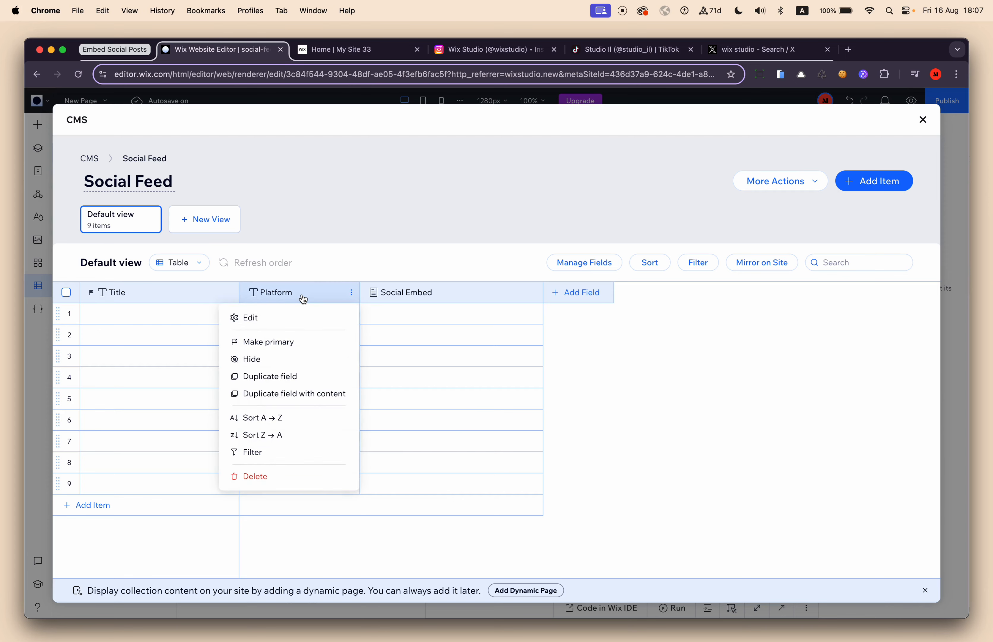
{"action": "left_click", "coordinate": [263, 318]}
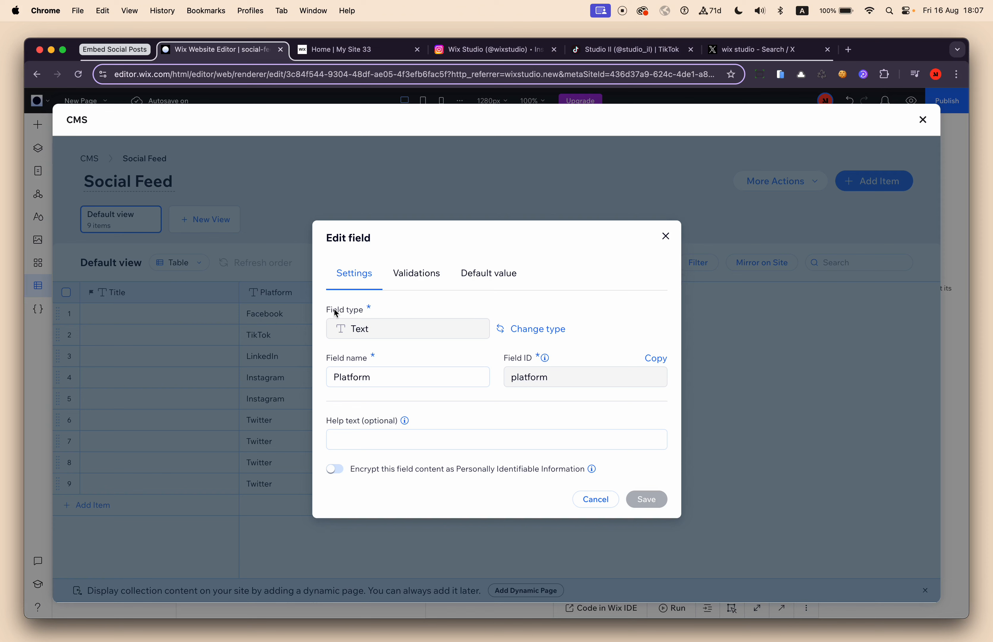
{"action": "left_click", "coordinate": [476, 276]}
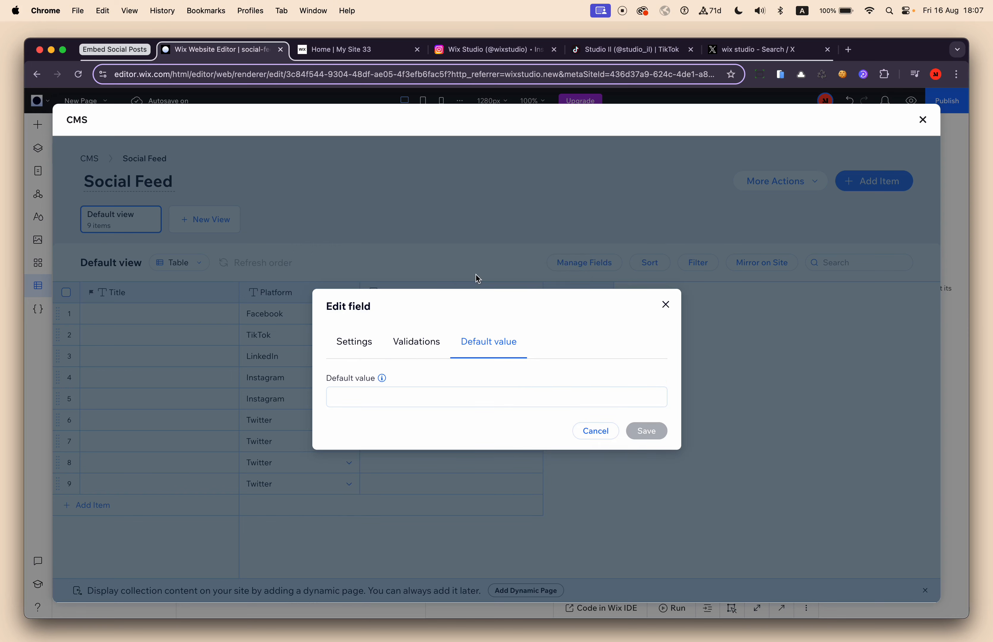
{"action": "left_click", "coordinate": [414, 343]}
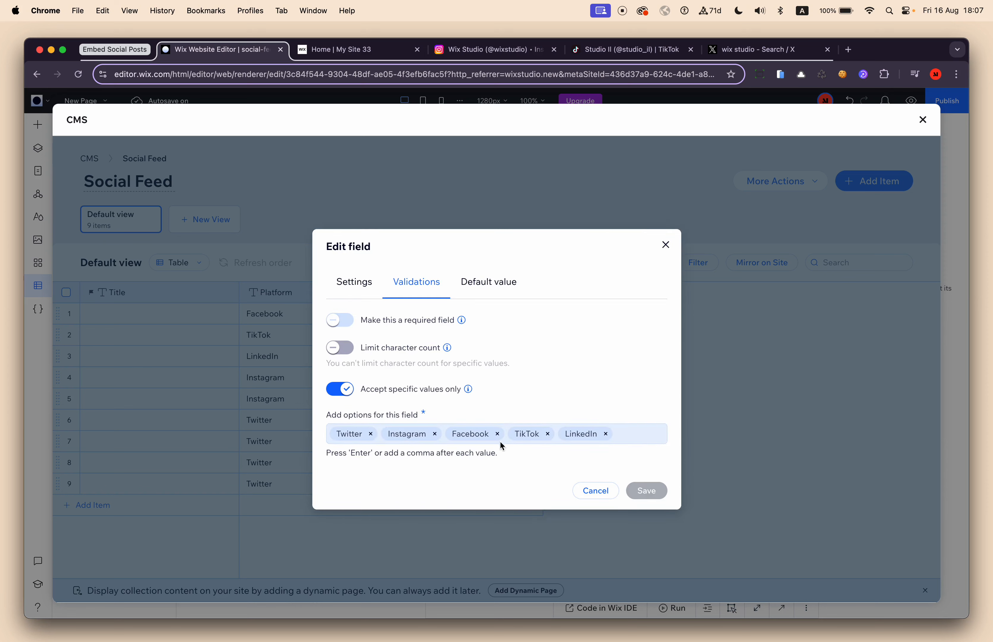
- Try adding X to the Platform field's accepted values, remove it again and leave the field unchanged
{"action": "left_click", "coordinate": [623, 436]}
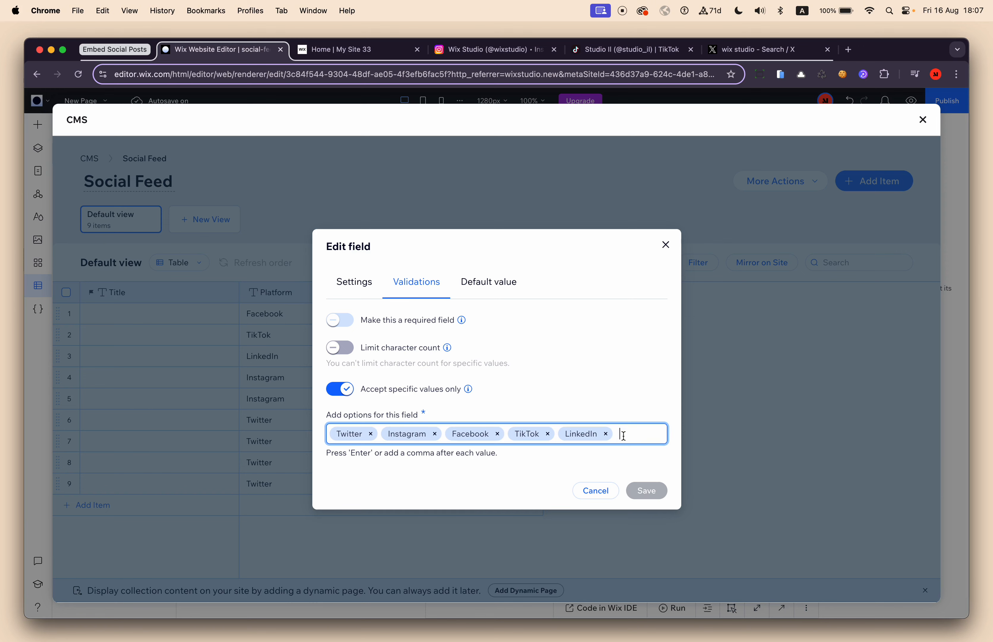
{"action": "type", "text": "X"}
{"action": "key", "text": "Return"}
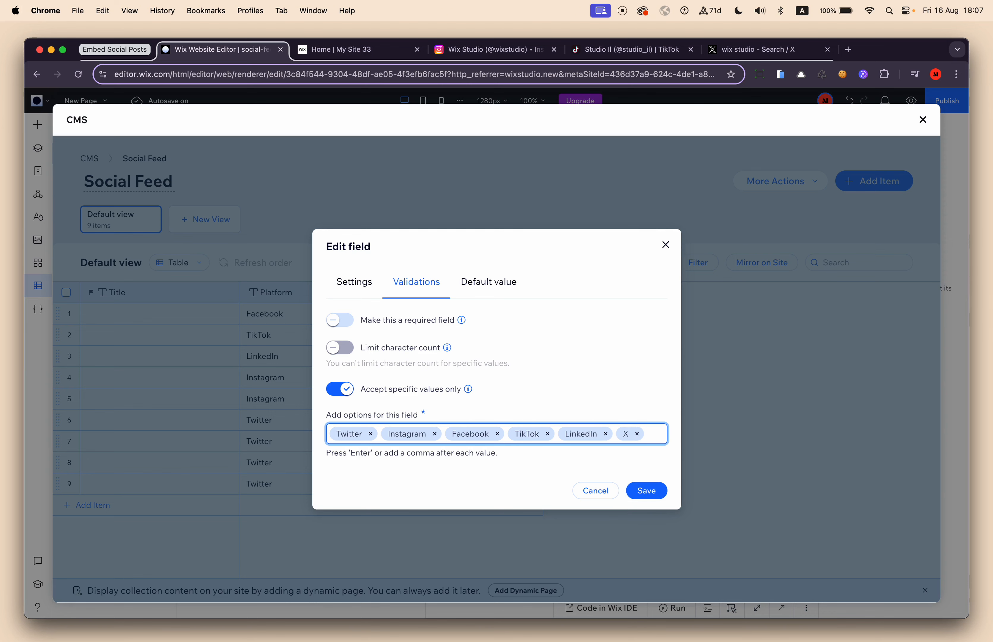
{"action": "left_click", "coordinate": [640, 434]}
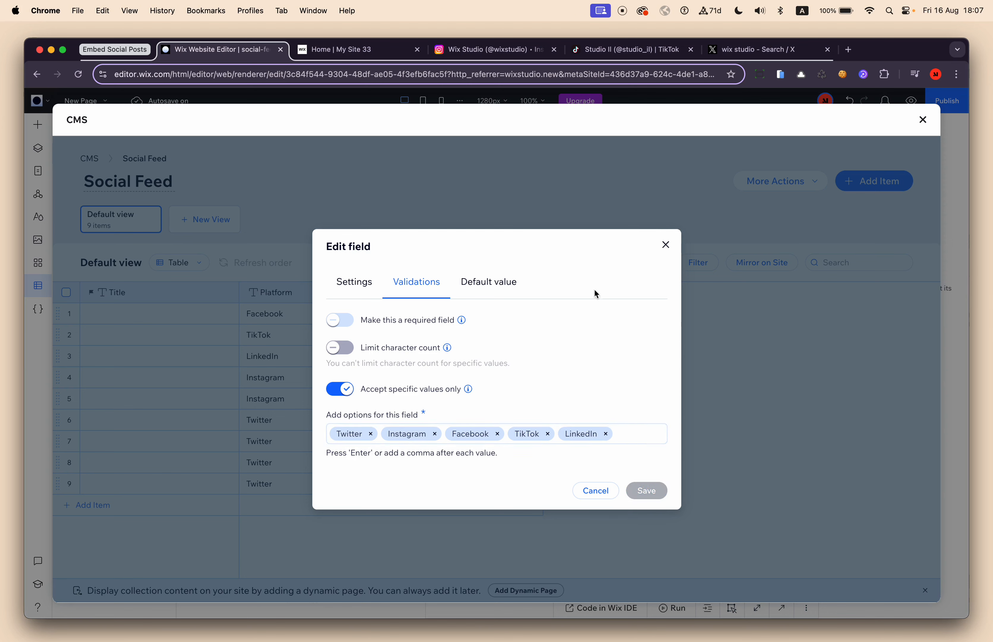
{"action": "left_click", "coordinate": [666, 246]}
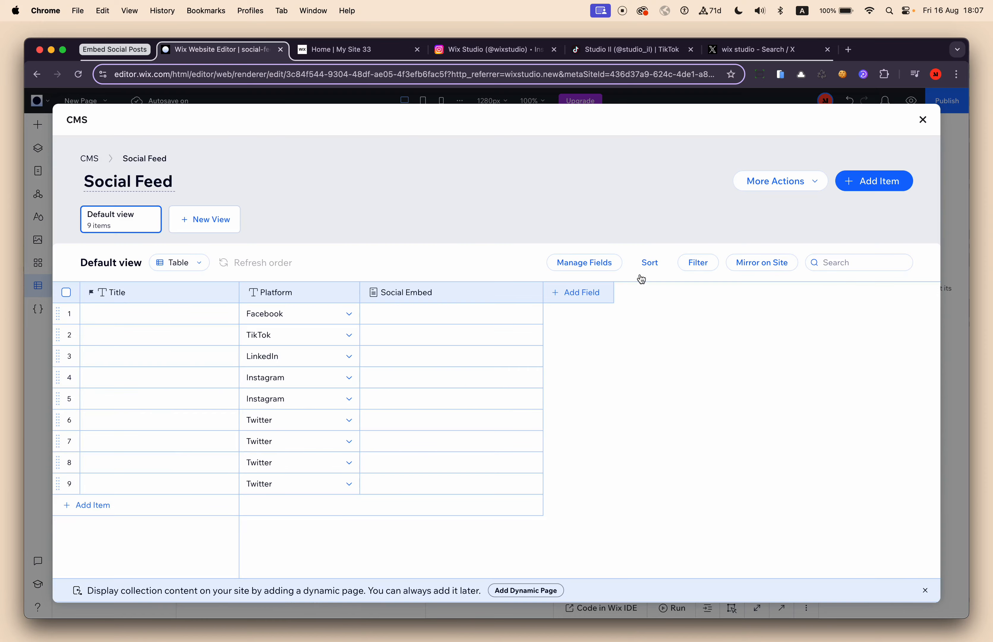
- Check the platform choices for the first item and the field type of Social Embed
{"action": "left_click", "coordinate": [317, 312]}
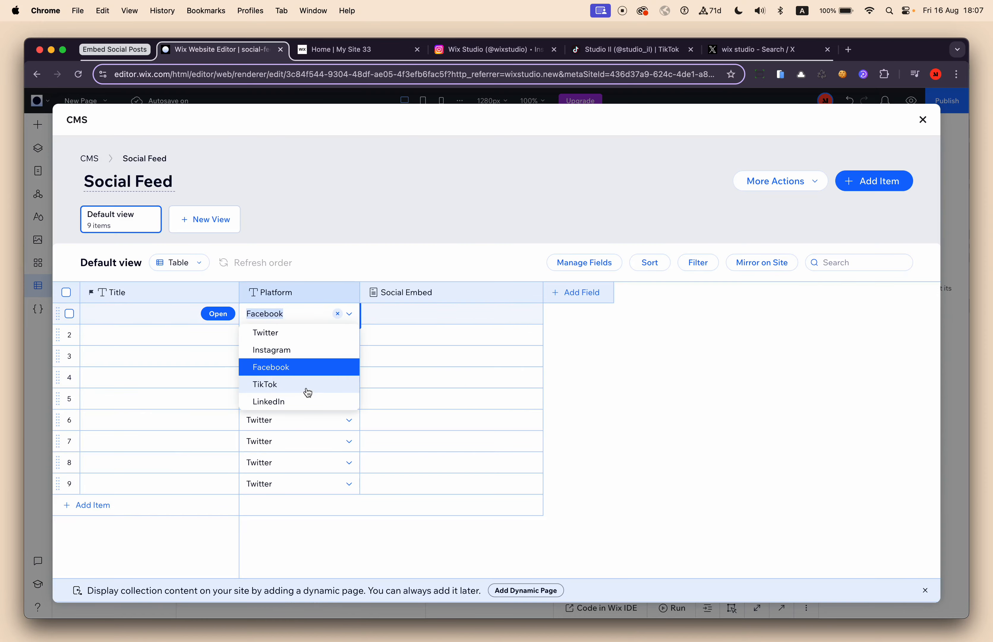
{"action": "left_click", "coordinate": [579, 350]}
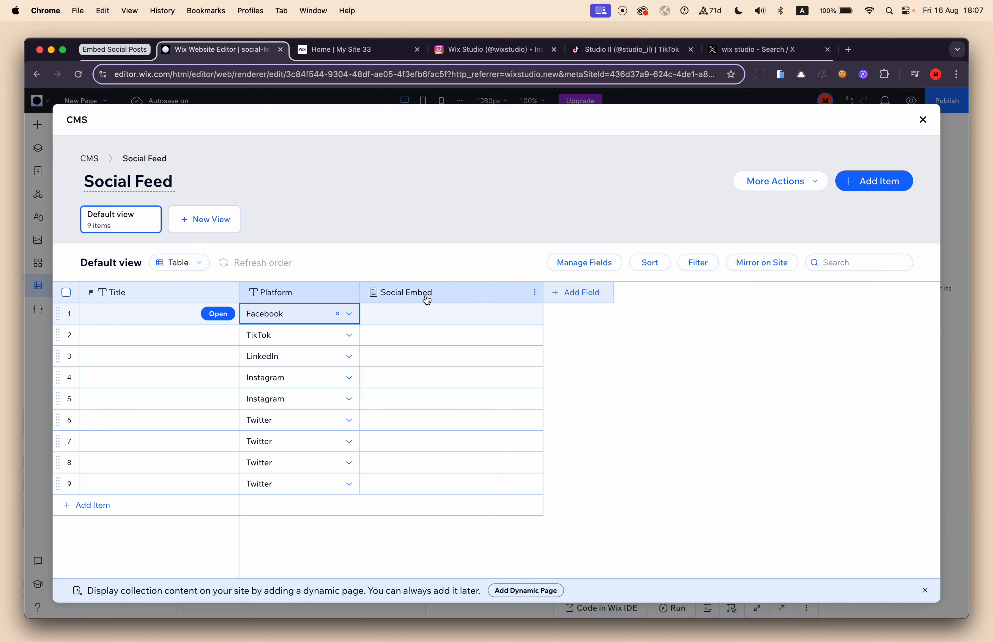
{"action": "left_click", "coordinate": [527, 296]}
{"action": "left_click", "coordinate": [456, 319]}
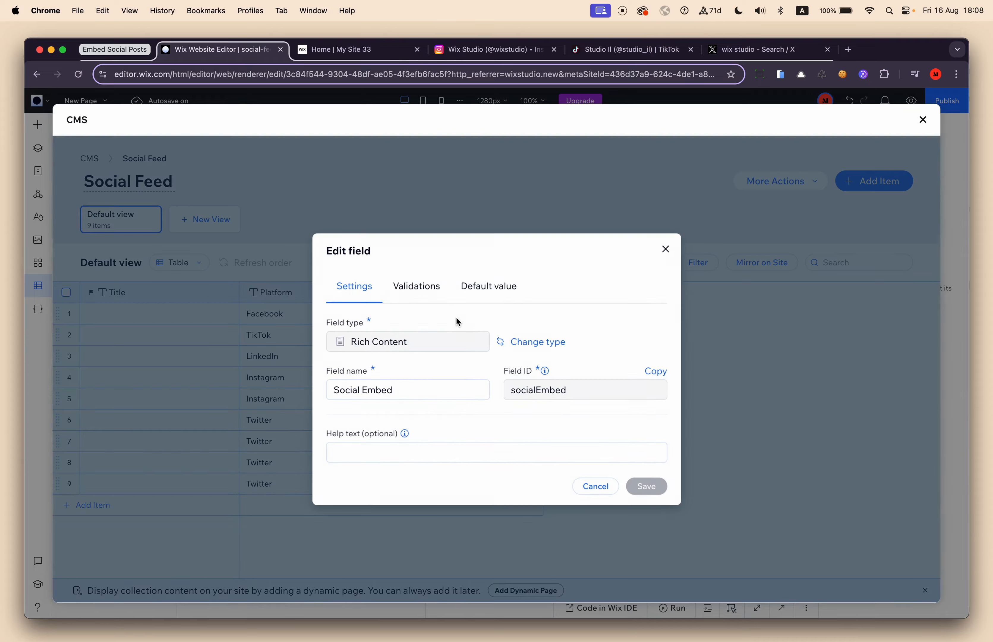
{"action": "left_click_drag", "start_coordinate": [334, 344], "coordinate": [394, 342]}
{"action": "left_click", "coordinate": [427, 322]}
{"action": "left_click", "coordinate": [665, 250]}
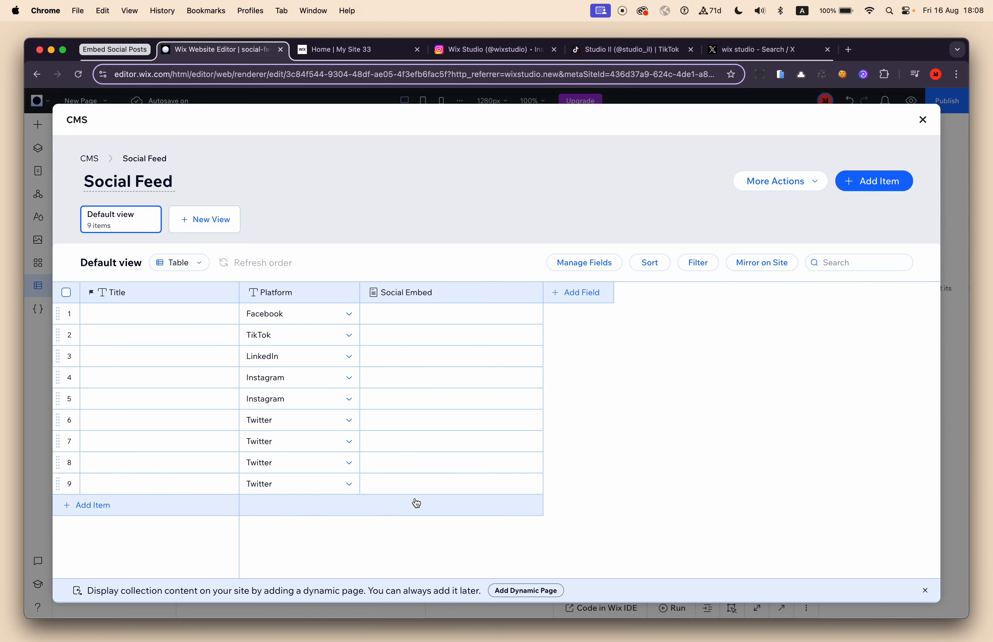
- Switch to the X search for wix studio and open the embed options of a Wix Studio video post from Aug 14
{"action": "left_click", "coordinate": [733, 50]}
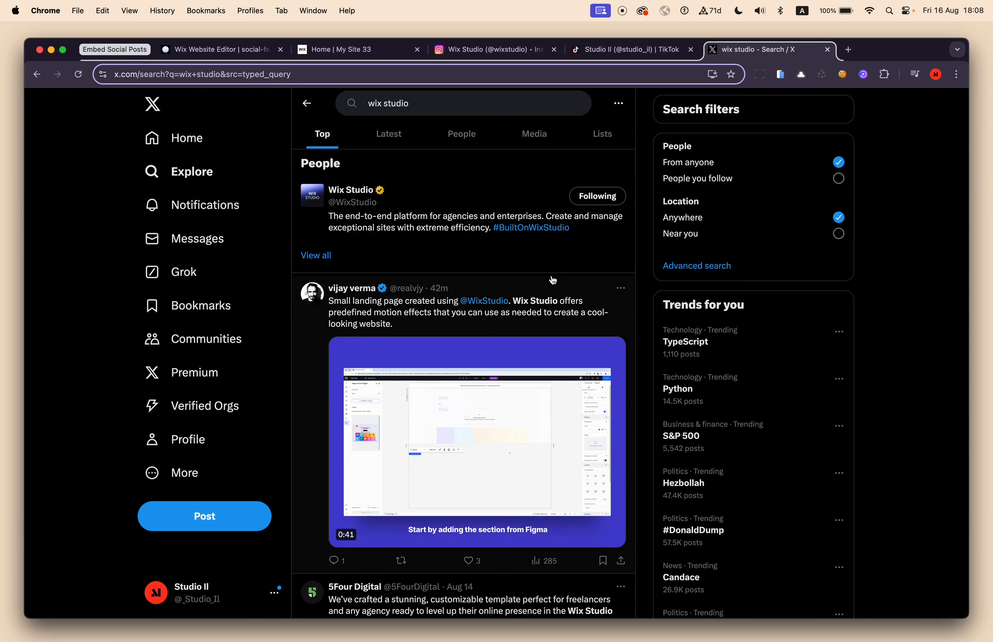
{"action": "scroll", "coordinate": [536, 318], "scroll_direction": "down", "scroll_amount": 20}
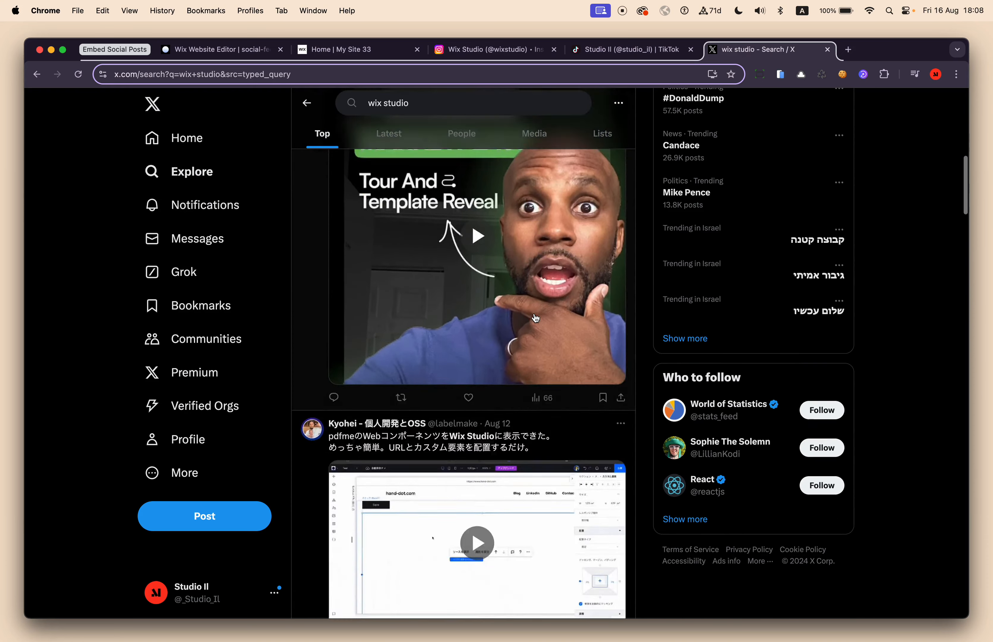
{"action": "scroll", "coordinate": [536, 318], "scroll_direction": "down", "scroll_amount": 20}
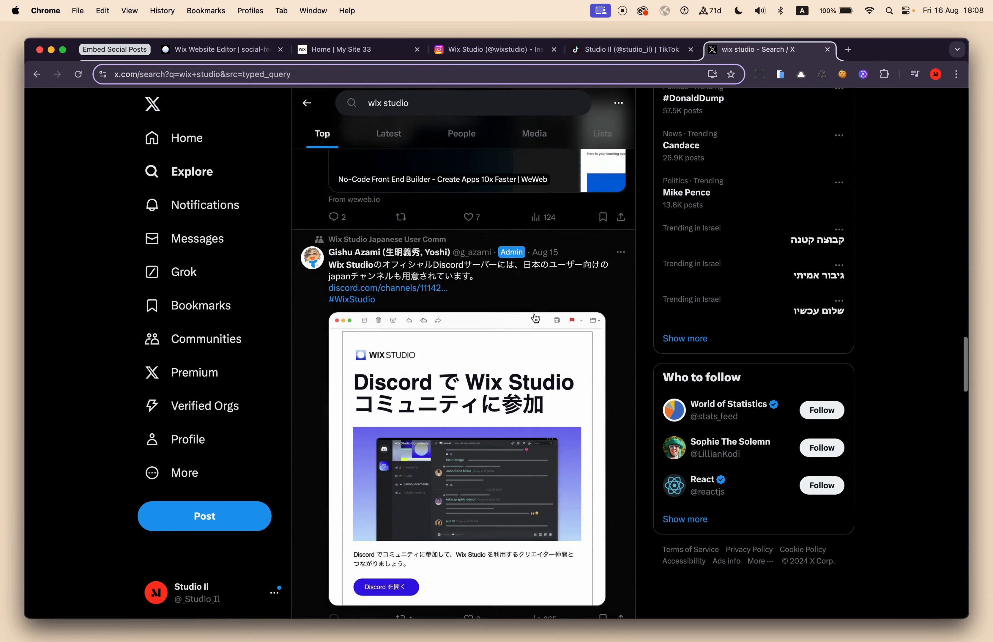
{"action": "scroll", "coordinate": [536, 318], "scroll_direction": "down", "scroll_amount": 15}
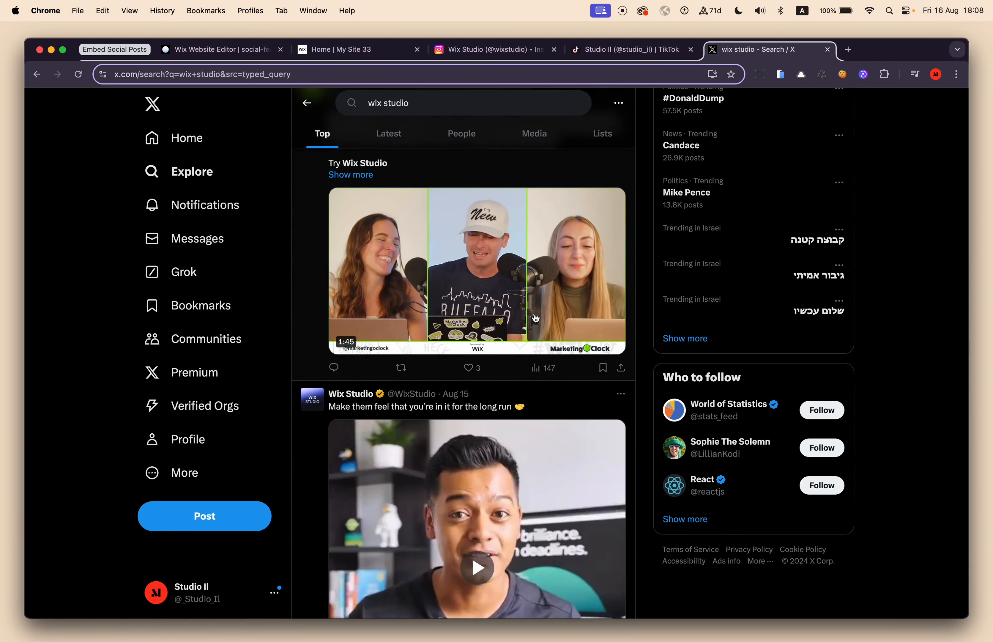
{"action": "scroll", "coordinate": [536, 318], "scroll_direction": "down", "scroll_amount": 15}
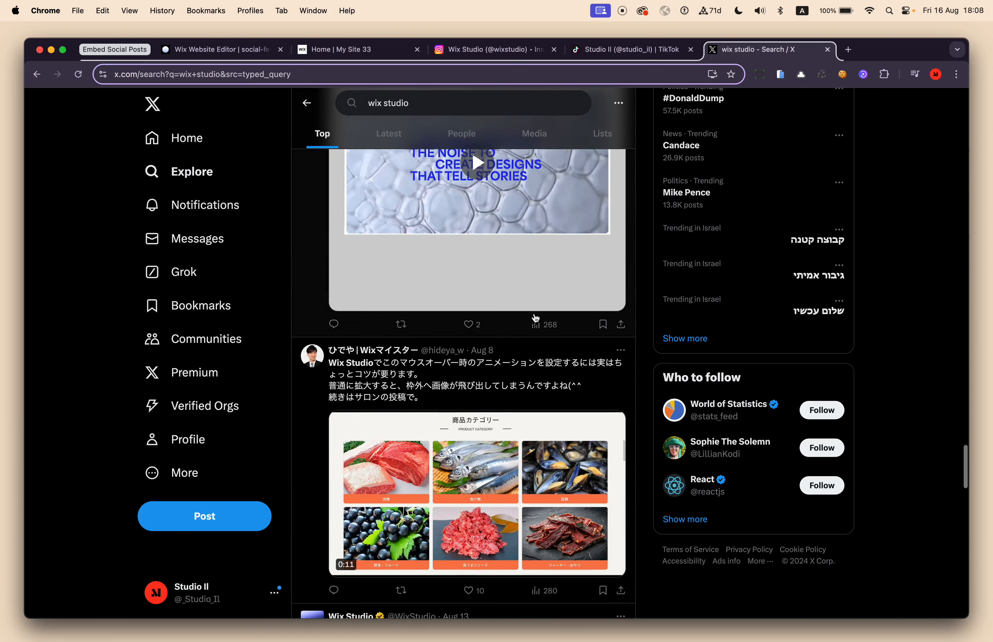
{"action": "scroll", "coordinate": [536, 318], "scroll_direction": "up", "scroll_amount": 3}
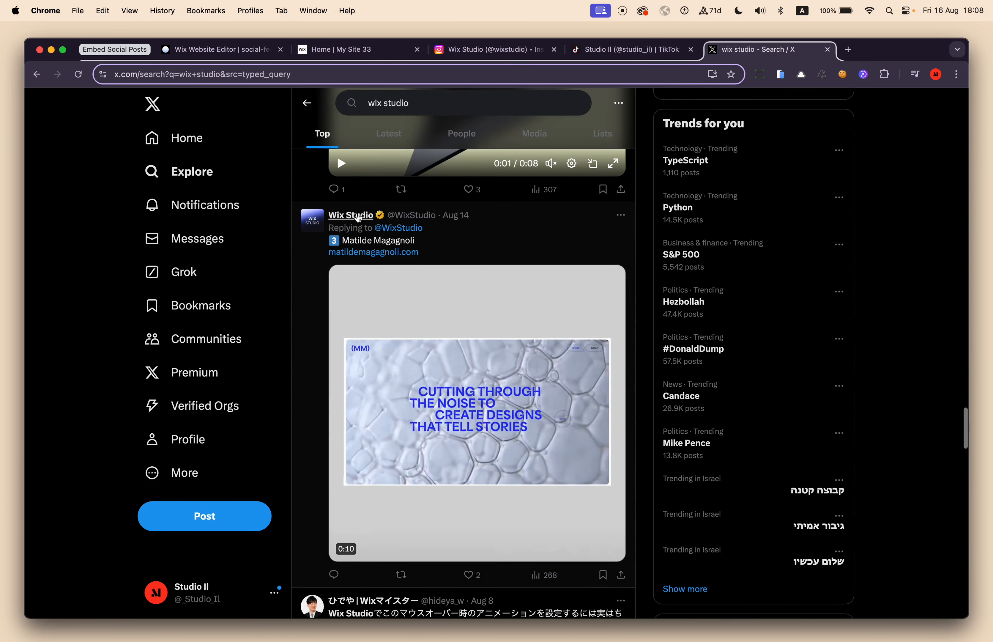
{"action": "left_click", "coordinate": [621, 221]}
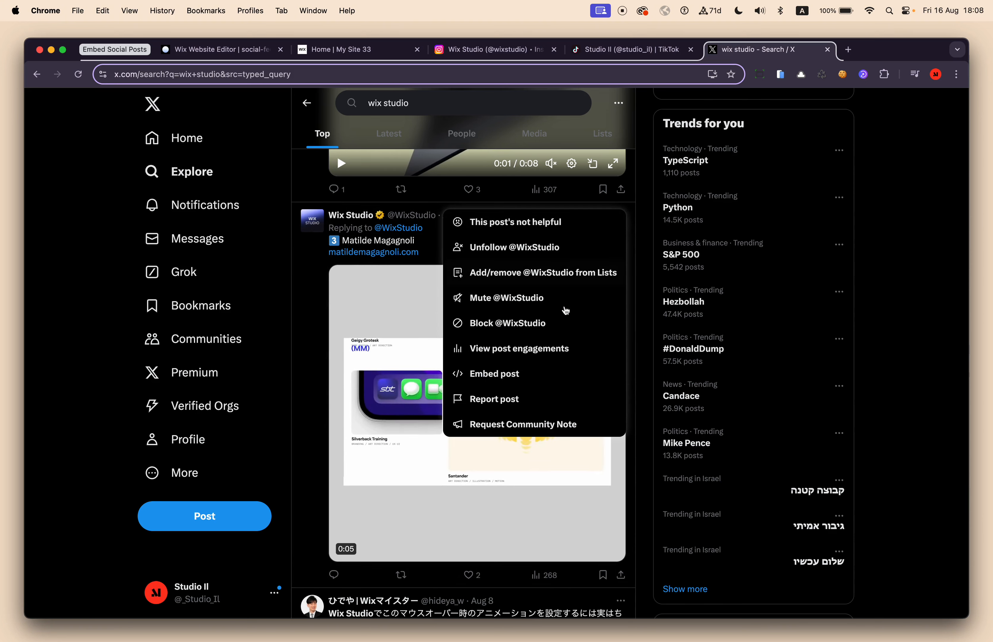
{"action": "left_click", "coordinate": [513, 376]}
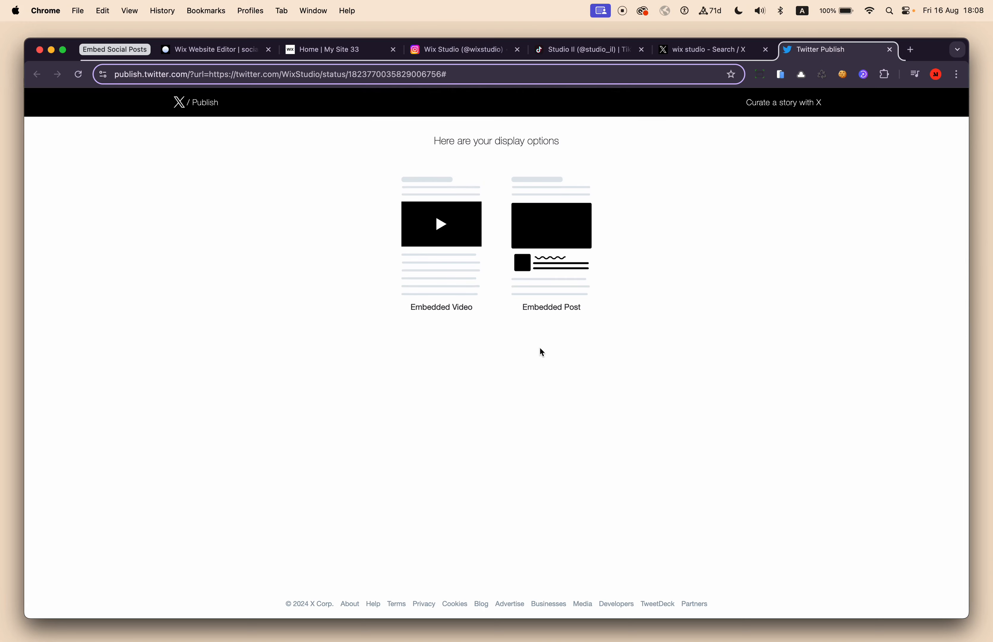
- Choose the Embedded Post display option for the Wix Studio post and copy its embed code
{"action": "scroll", "coordinate": [602, 365], "scroll_direction": "up", "scroll_amount": 8}
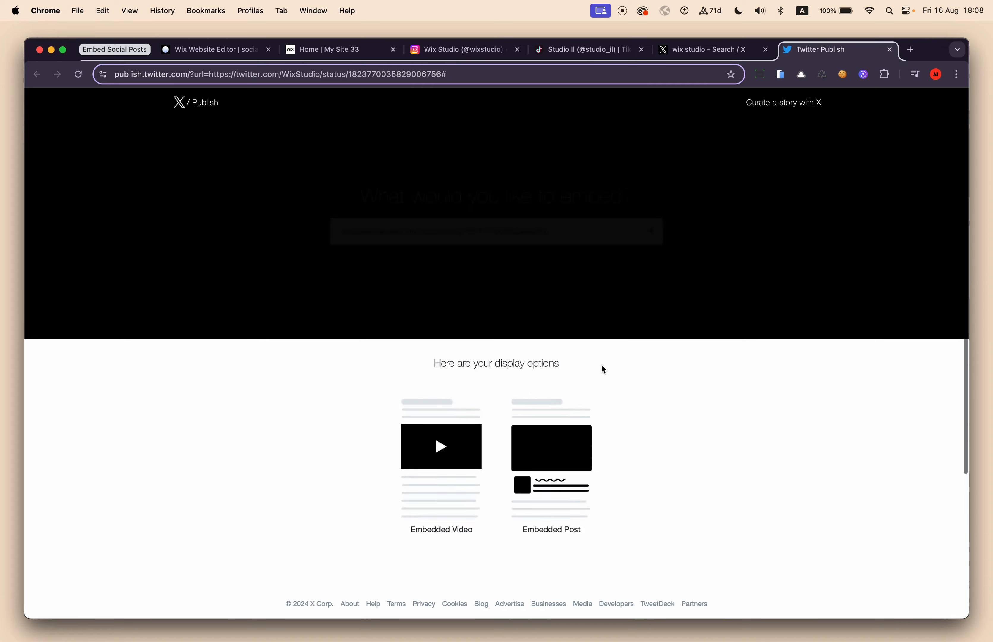
{"action": "scroll", "coordinate": [602, 365], "scroll_direction": "down", "scroll_amount": 9}
{"action": "scroll", "coordinate": [602, 365], "scroll_direction": "up", "scroll_amount": 4}
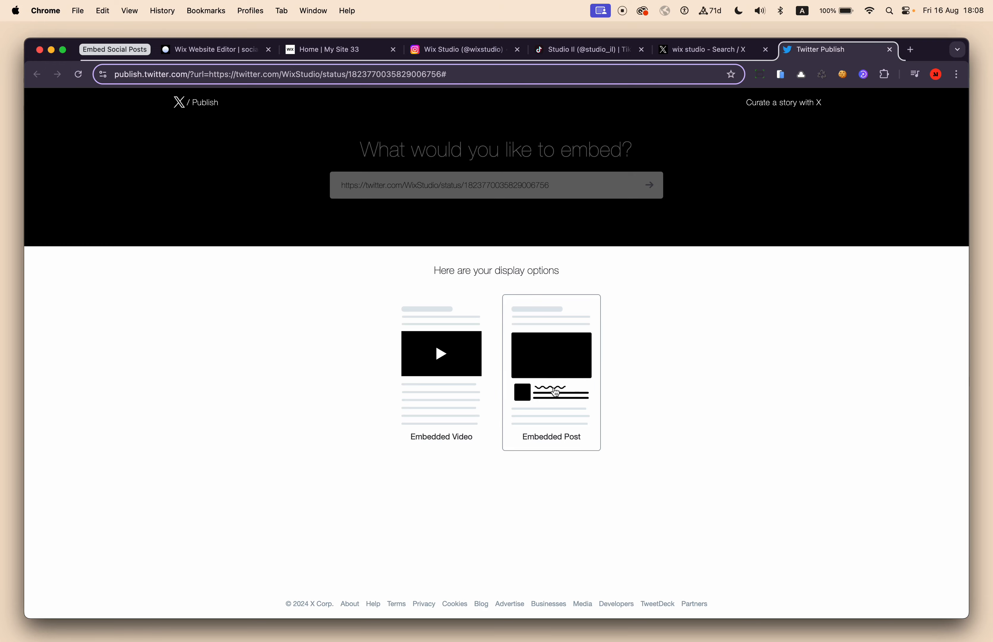
{"action": "left_click", "coordinate": [568, 381]}
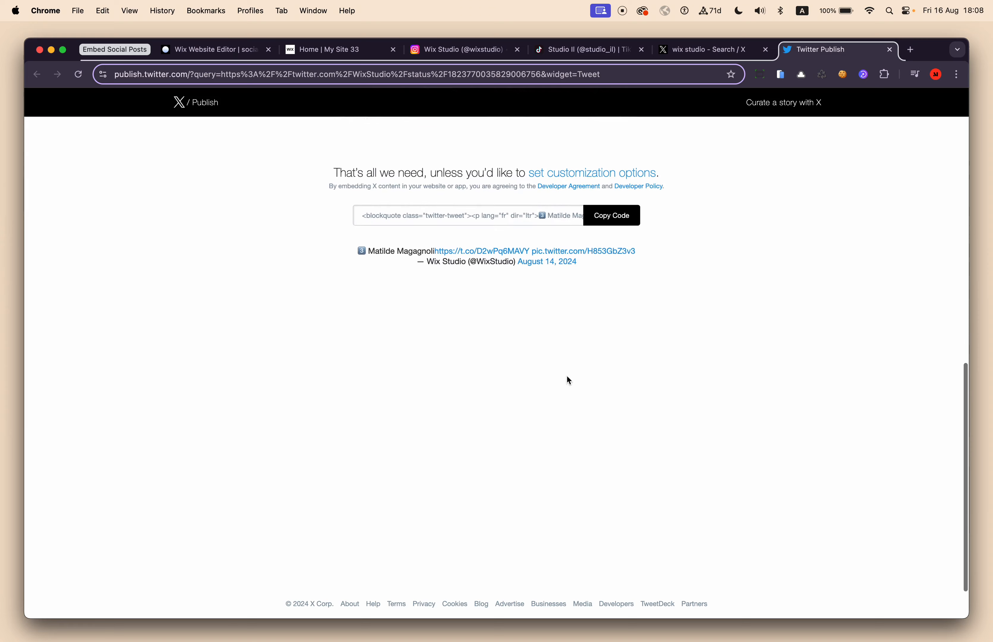
{"action": "scroll", "coordinate": [634, 397], "scroll_direction": "down", "scroll_amount": 4}
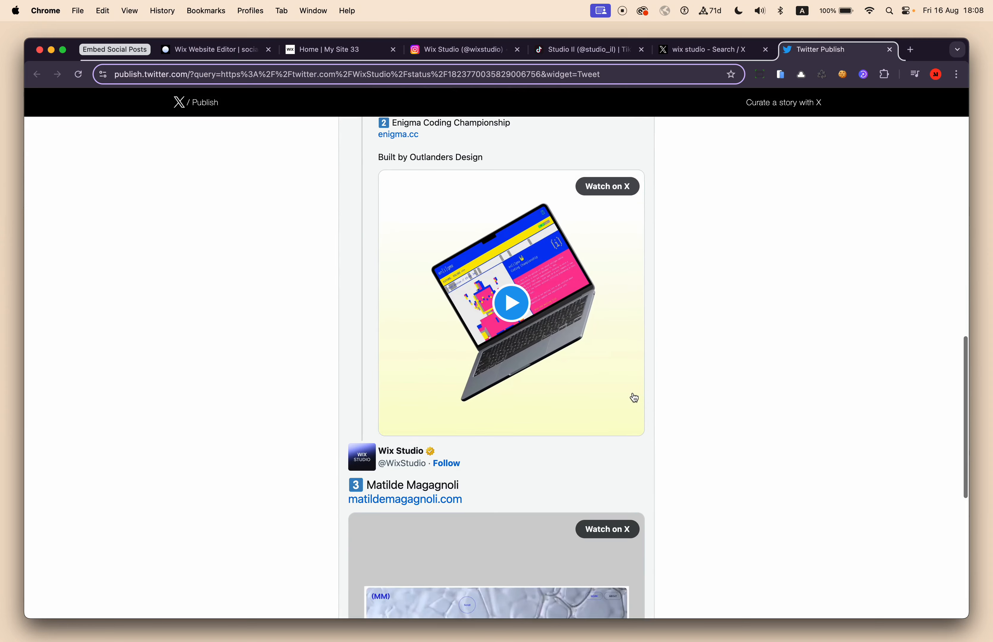
{"action": "scroll", "coordinate": [634, 398], "scroll_direction": "down", "scroll_amount": 4}
{"action": "scroll", "coordinate": [634, 398], "scroll_direction": "up", "scroll_amount": 10}
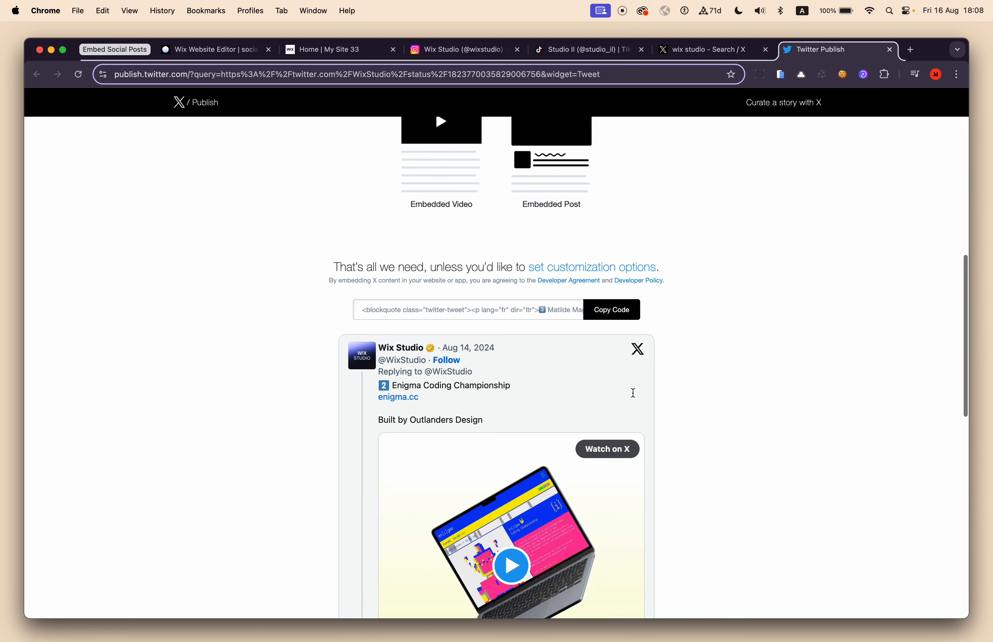
{"action": "left_click", "coordinate": [623, 319]}
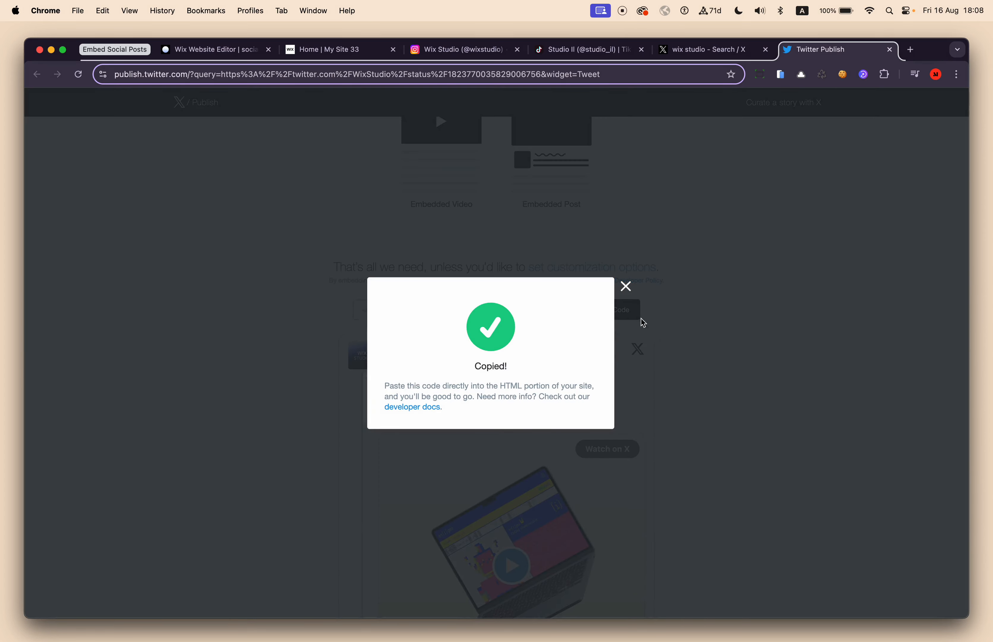
{"action": "scroll", "coordinate": [675, 403], "scroll_direction": "down", "scroll_amount": 3}
{"action": "left_click", "coordinate": [675, 402]}
- Look through the preview of the embedded Wix Studio post
{"action": "scroll", "coordinate": [675, 403], "scroll_direction": "down", "scroll_amount": 5}
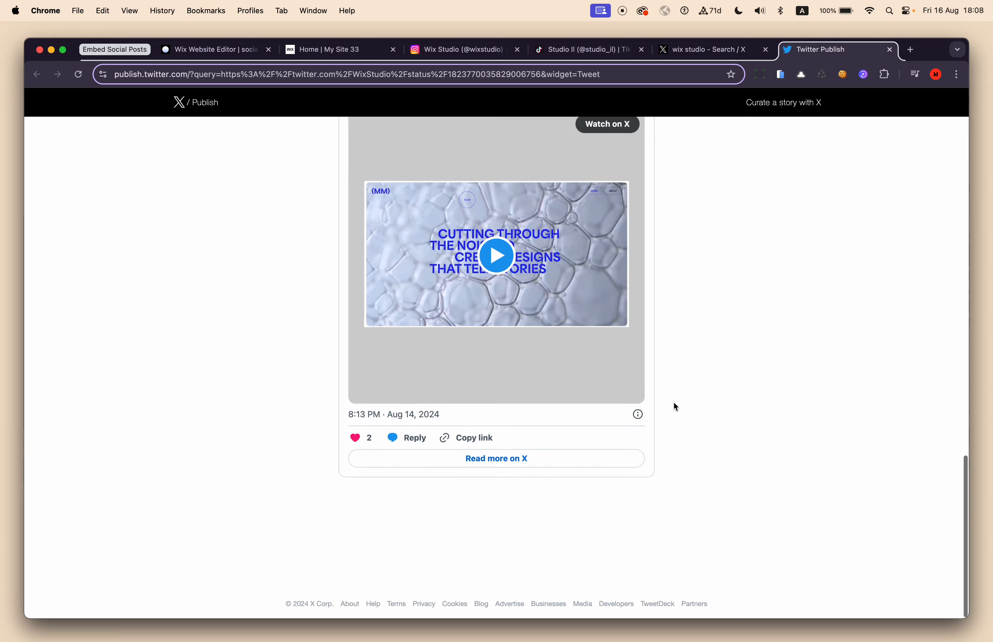
{"action": "scroll", "coordinate": [675, 403], "scroll_direction": "up", "scroll_amount": 4}
{"action": "scroll", "coordinate": [674, 401], "scroll_direction": "up", "scroll_amount": 5}
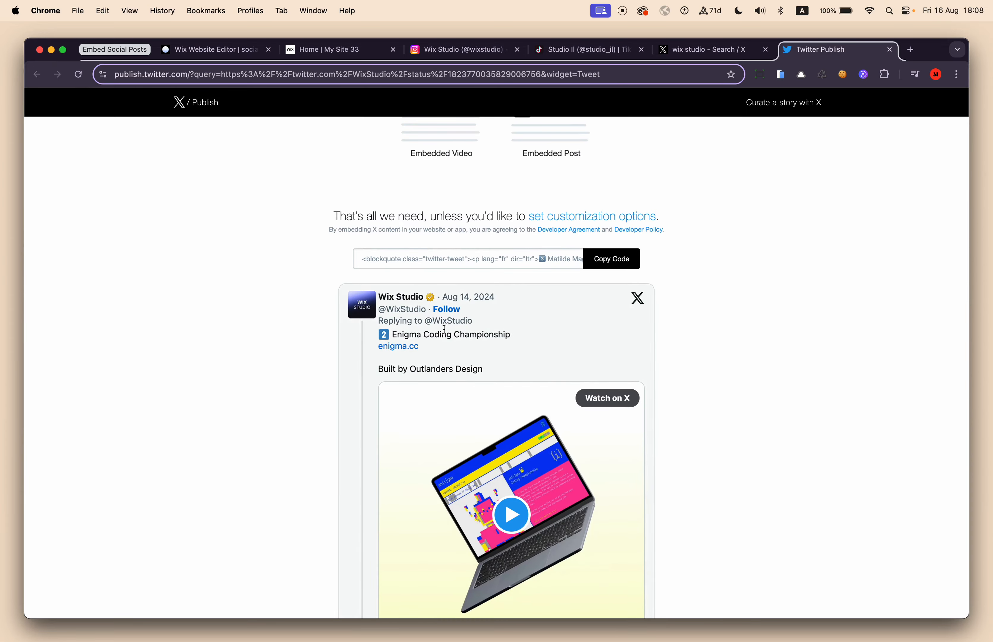
{"action": "scroll", "coordinate": [452, 381], "scroll_direction": "down", "scroll_amount": 8}
{"action": "scroll", "coordinate": [450, 381], "scroll_direction": "up", "scroll_amount": 10}
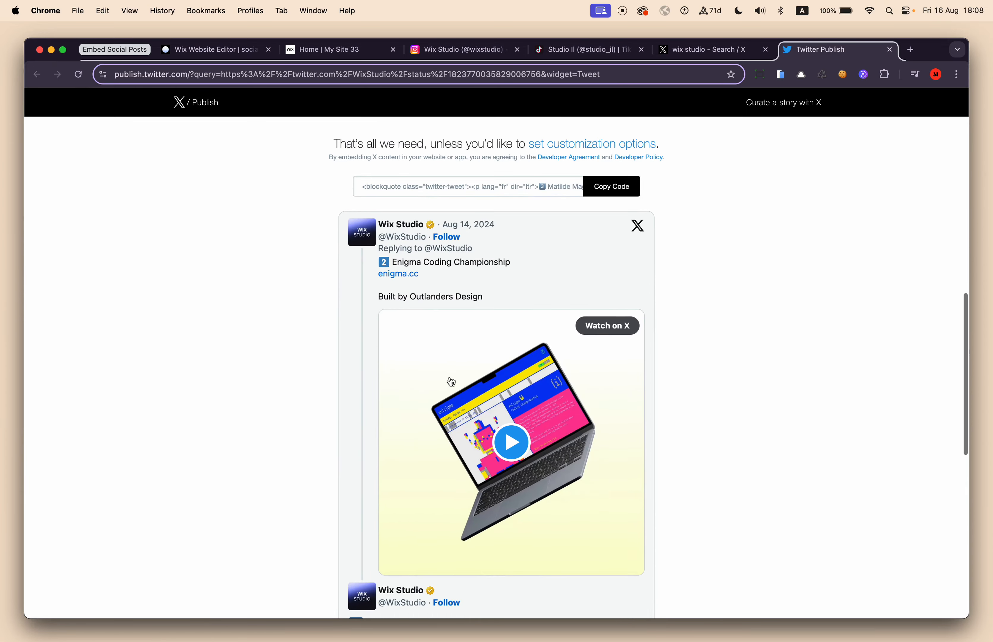
- Return to the Social Feed collection in the Wix editor and start a new item with Twitter as its platform
{"action": "left_click", "coordinate": [227, 50]}
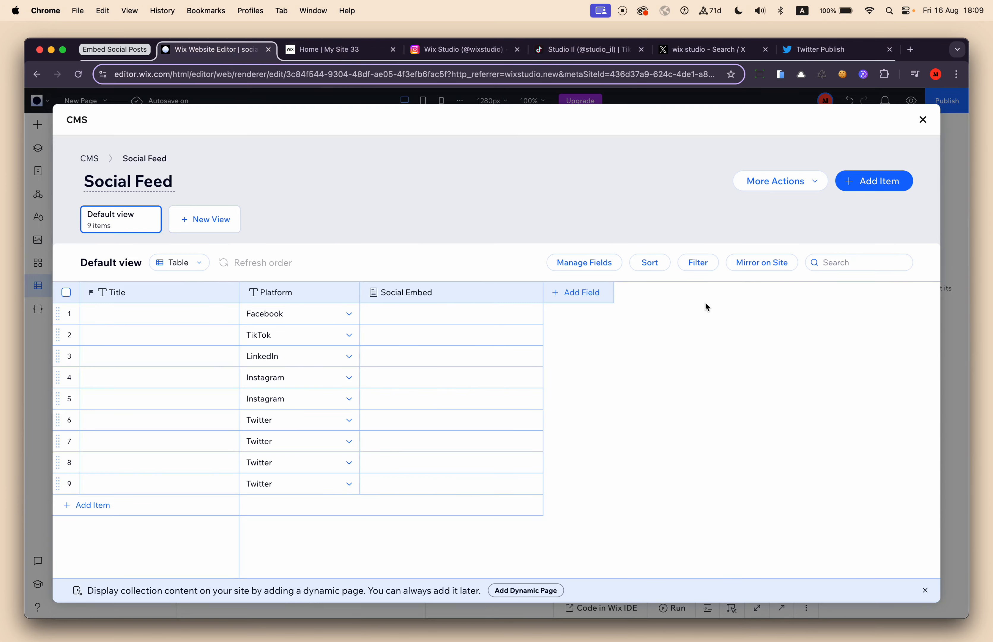
{"action": "left_click", "coordinate": [881, 192]}
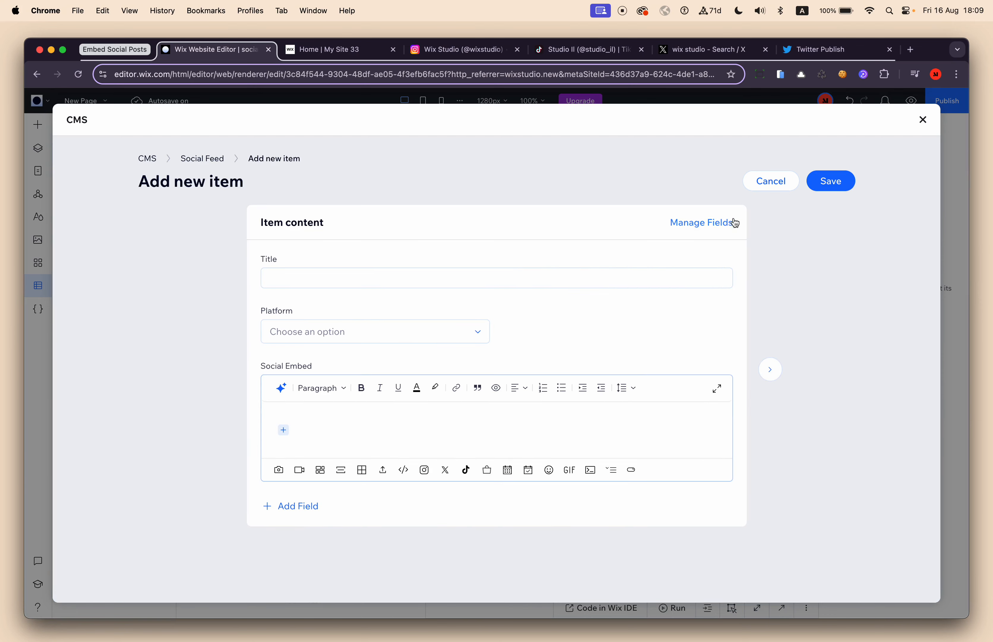
{"action": "left_click", "coordinate": [770, 189]}
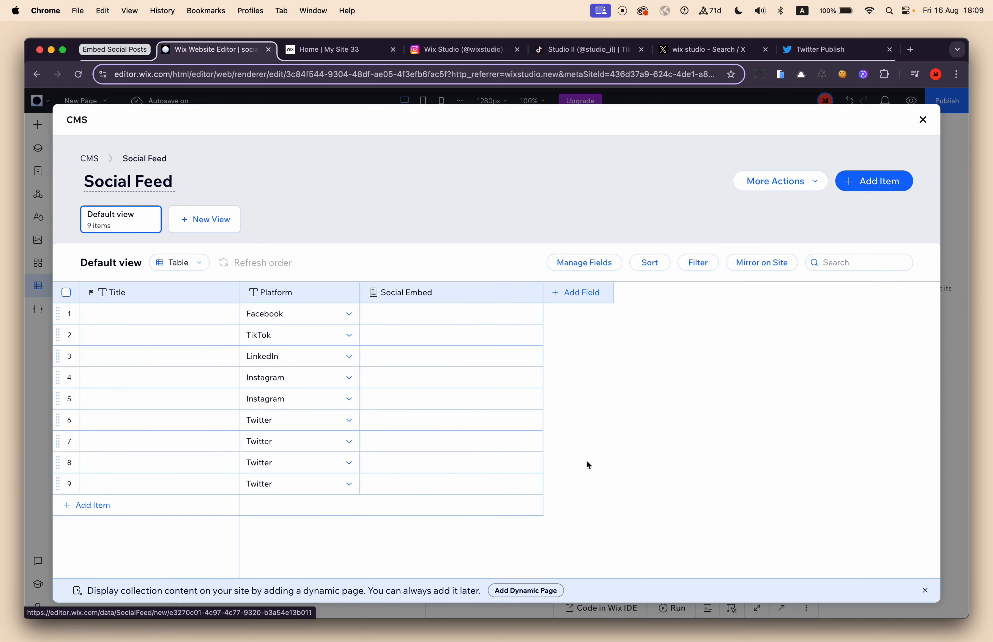
{"action": "left_click", "coordinate": [885, 186]}
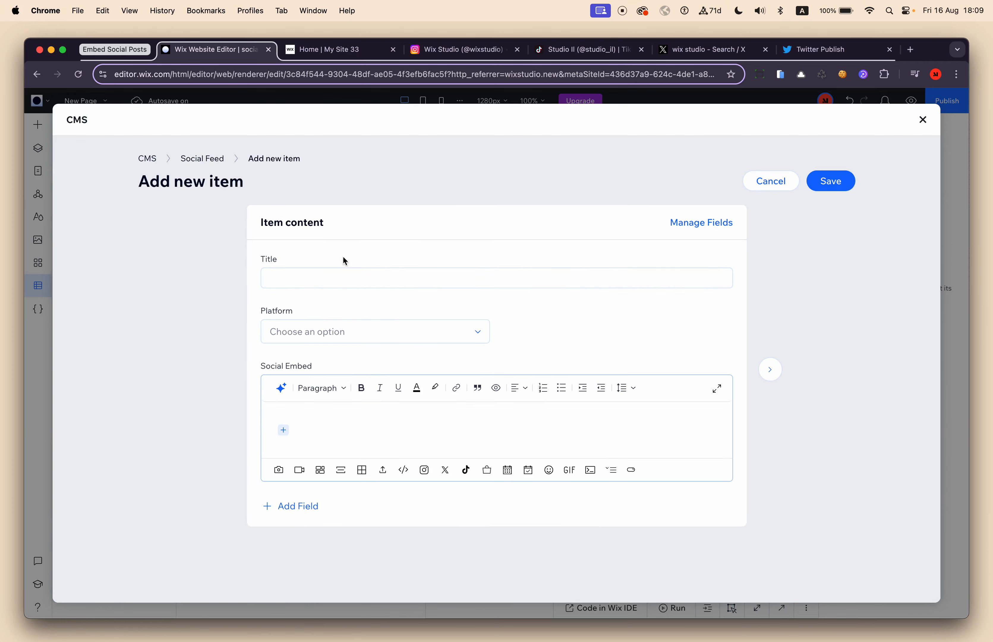
{"action": "left_click", "coordinate": [457, 331]}
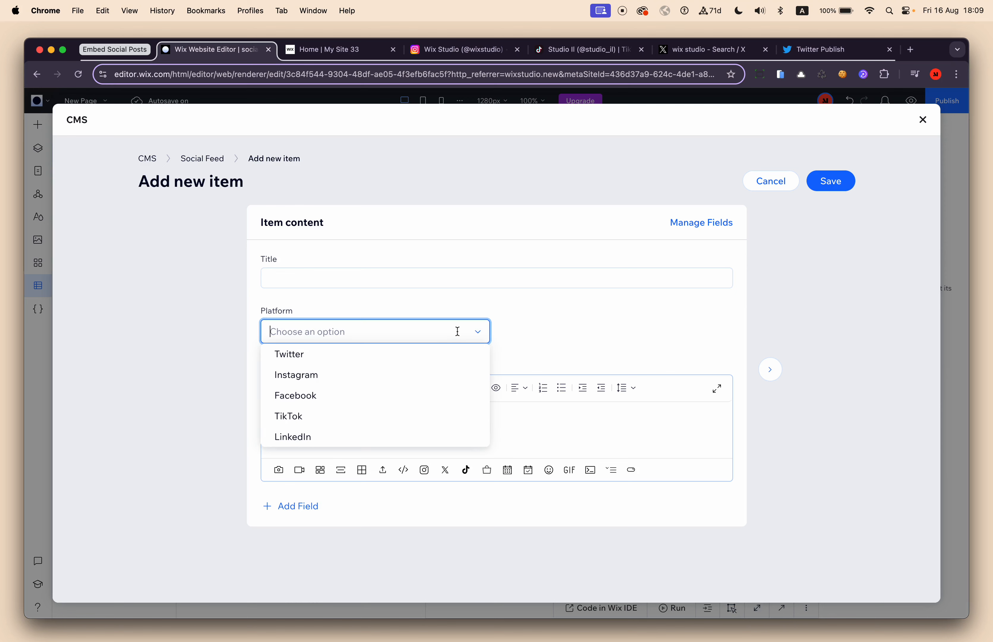
{"action": "left_click", "coordinate": [403, 354]}
{"action": "left_click", "coordinate": [542, 330]}
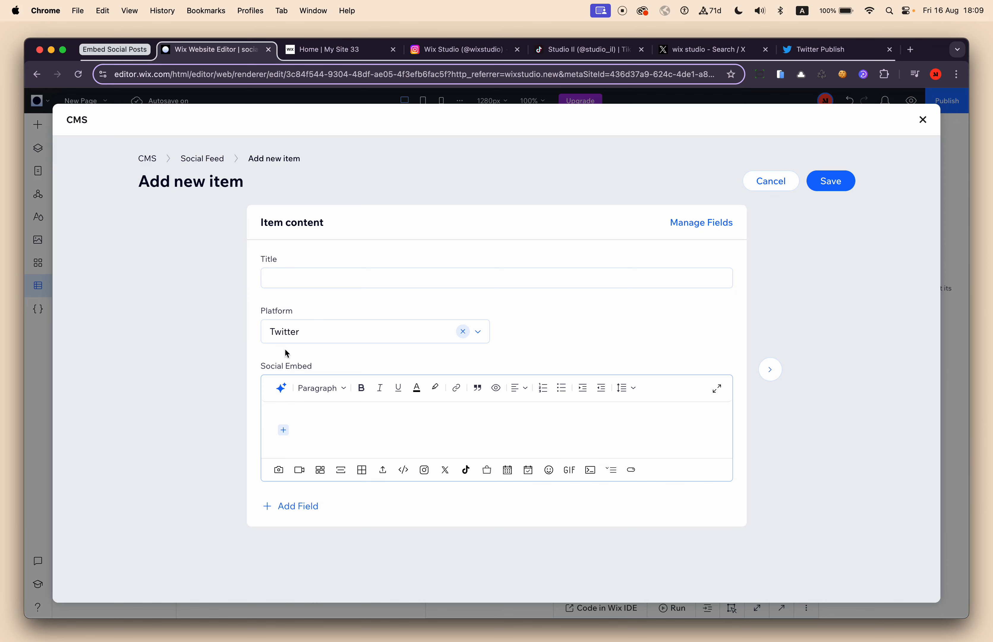
- Insert an HTML embed in the Social Embed field, paste the copied X post code into it, and save the item
{"action": "left_click", "coordinate": [406, 472]}
{"action": "left_click", "coordinate": [459, 267]}
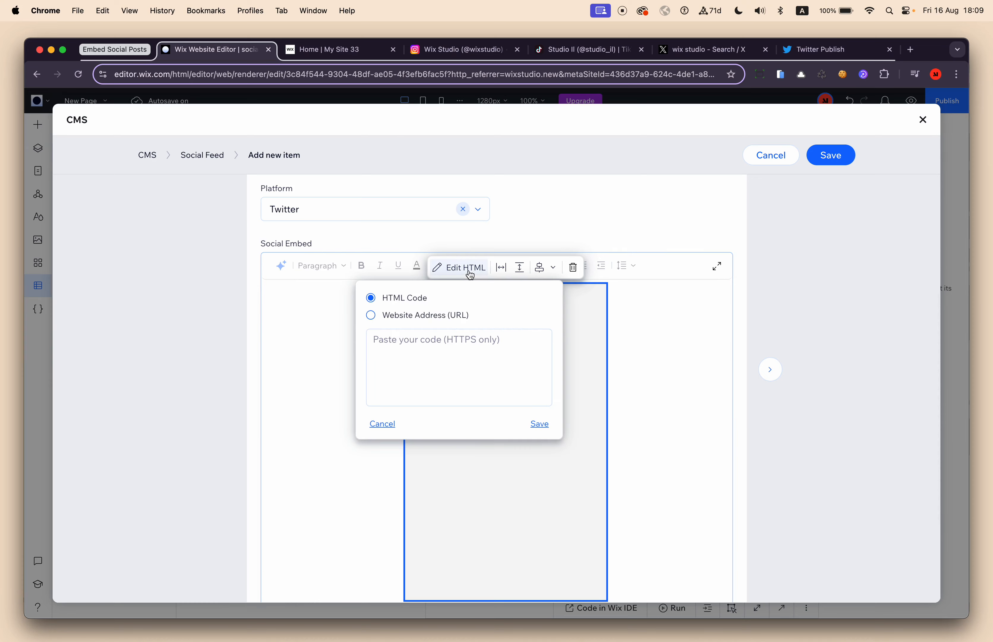
{"action": "left_click", "coordinate": [457, 337]}
{"action": "key", "text": "super+v"}
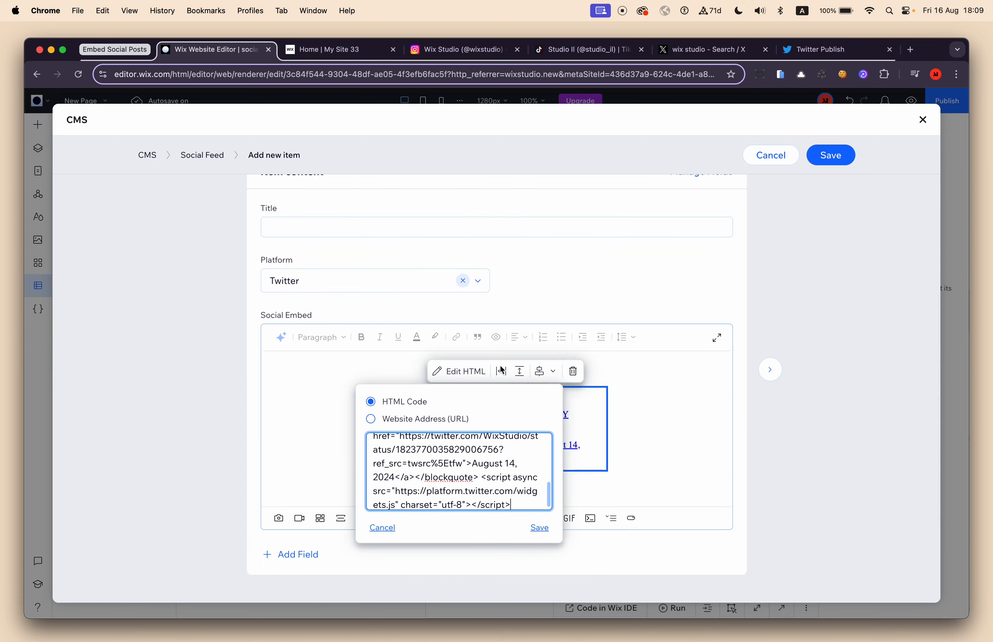
{"action": "left_click", "coordinate": [540, 523]}
{"action": "scroll", "coordinate": [639, 460], "scroll_direction": "down", "scroll_amount": 5}
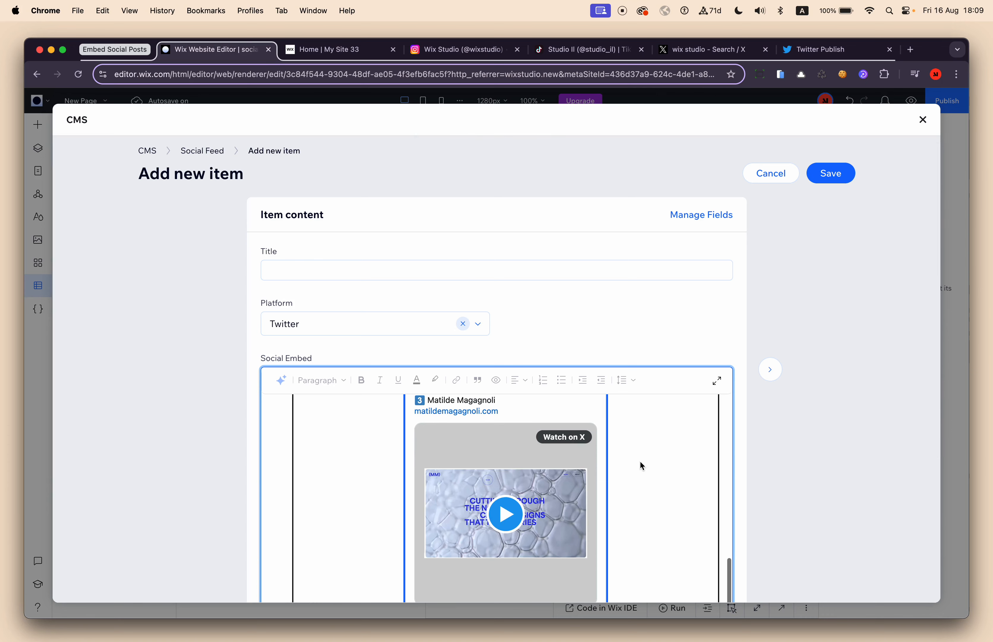
{"action": "scroll", "coordinate": [640, 463], "scroll_direction": "down", "scroll_amount": 3}
{"action": "scroll", "coordinate": [633, 347], "scroll_direction": "up", "scroll_amount": 6}
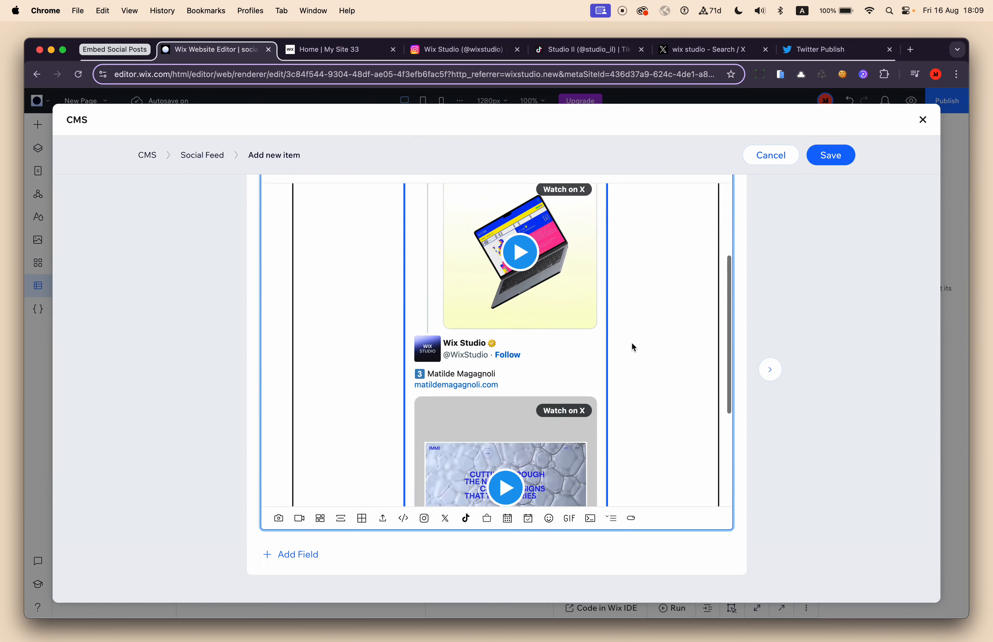
{"action": "scroll", "coordinate": [633, 347], "scroll_direction": "up", "scroll_amount": 2}
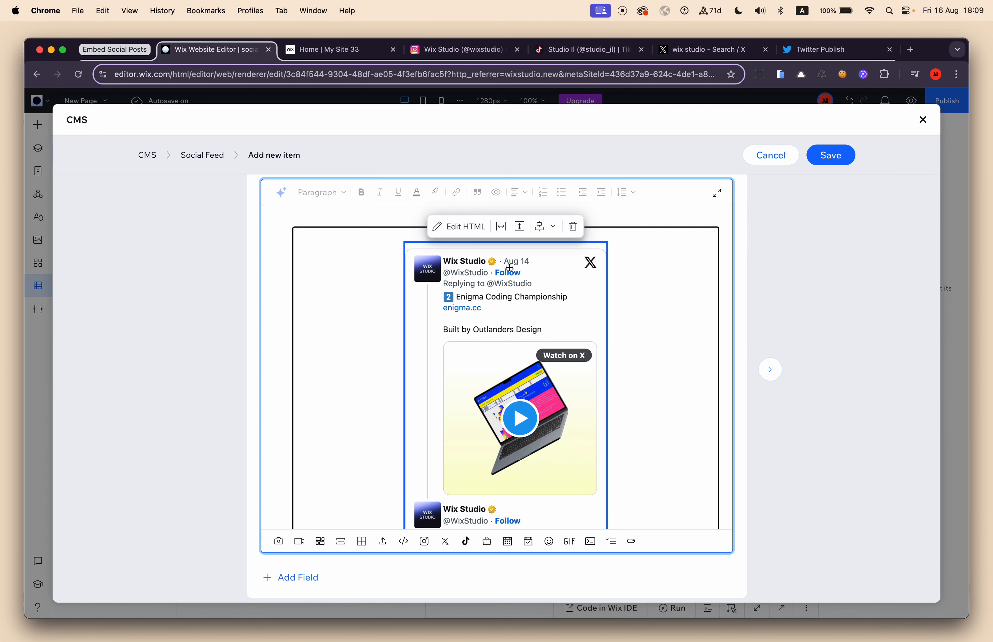
{"action": "left_click", "coordinate": [830, 158]}
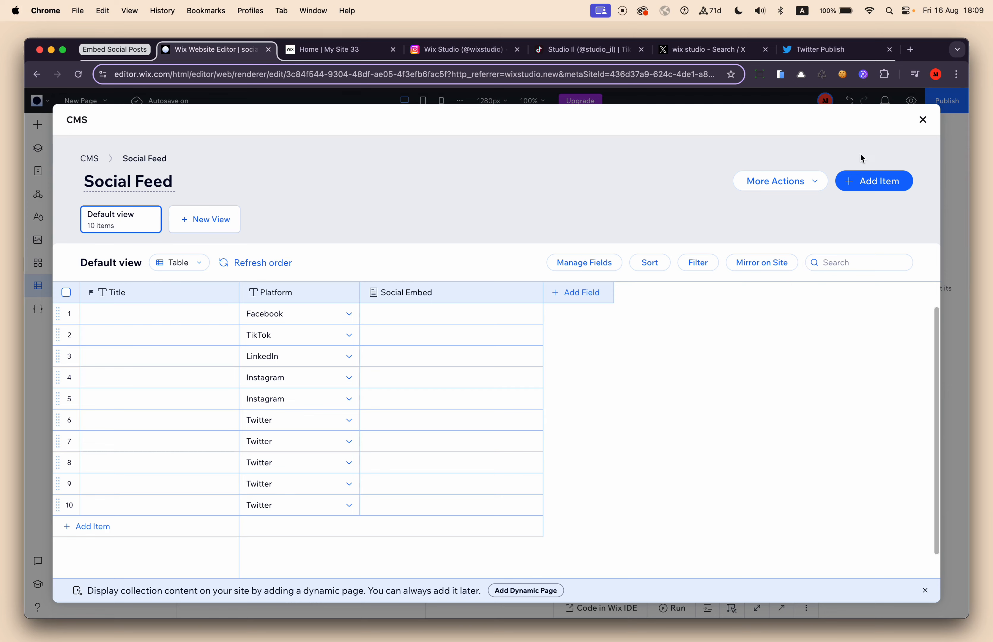
- Leave the CMS collections and add a CMS Rich Content element to the page
{"action": "left_click", "coordinate": [922, 121]}
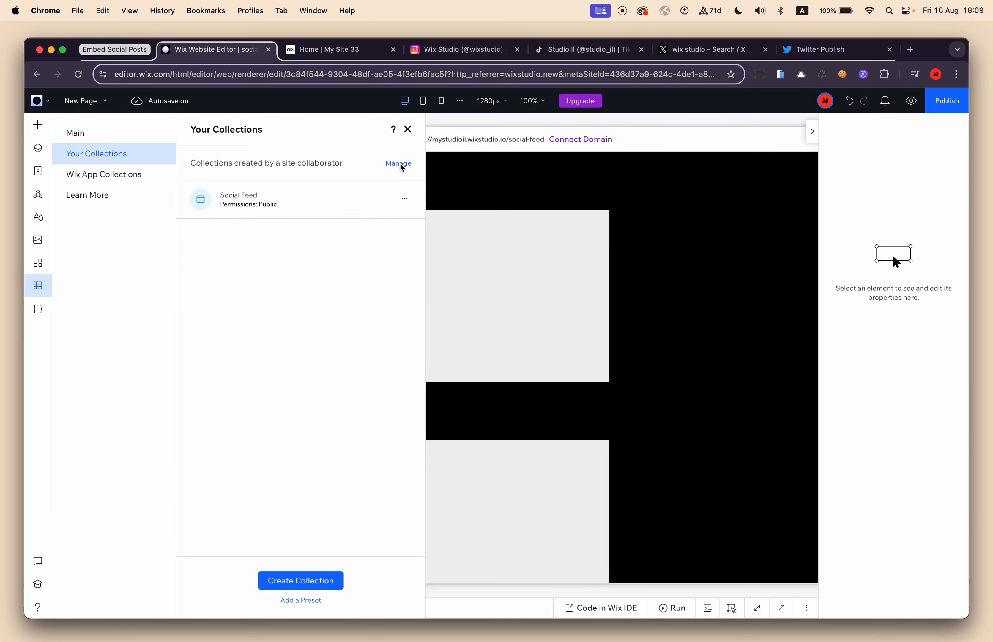
{"action": "left_click", "coordinate": [407, 129]}
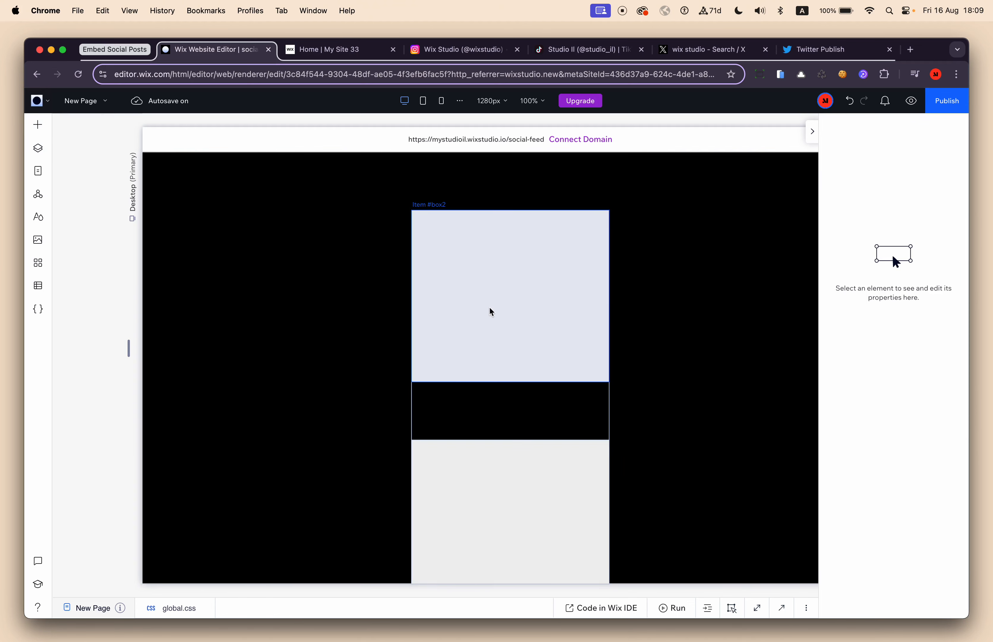
{"action": "left_click", "coordinate": [38, 126]}
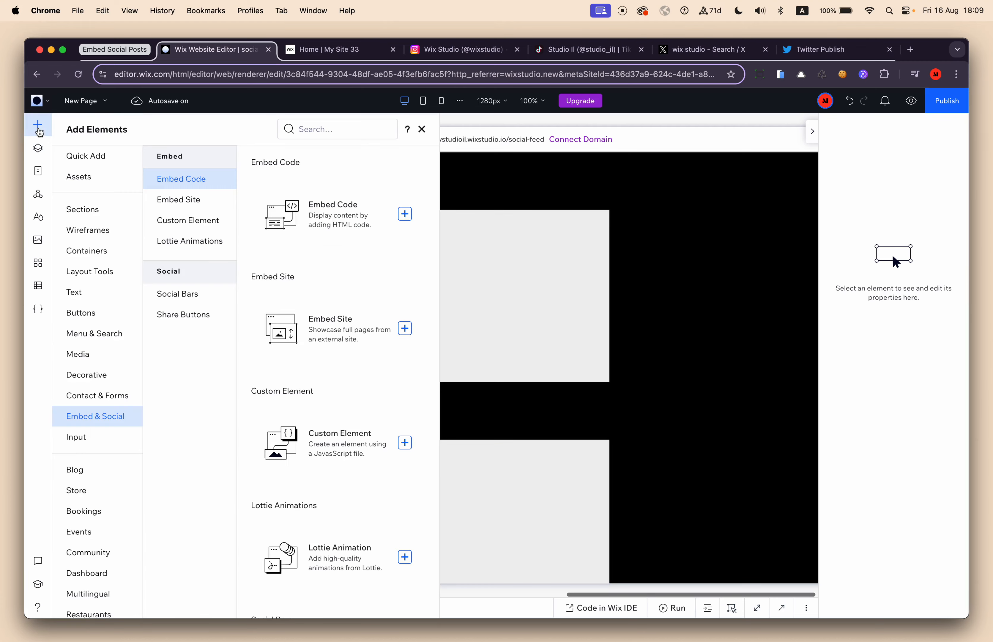
{"action": "scroll", "coordinate": [126, 585], "scroll_direction": "down", "scroll_amount": 2}
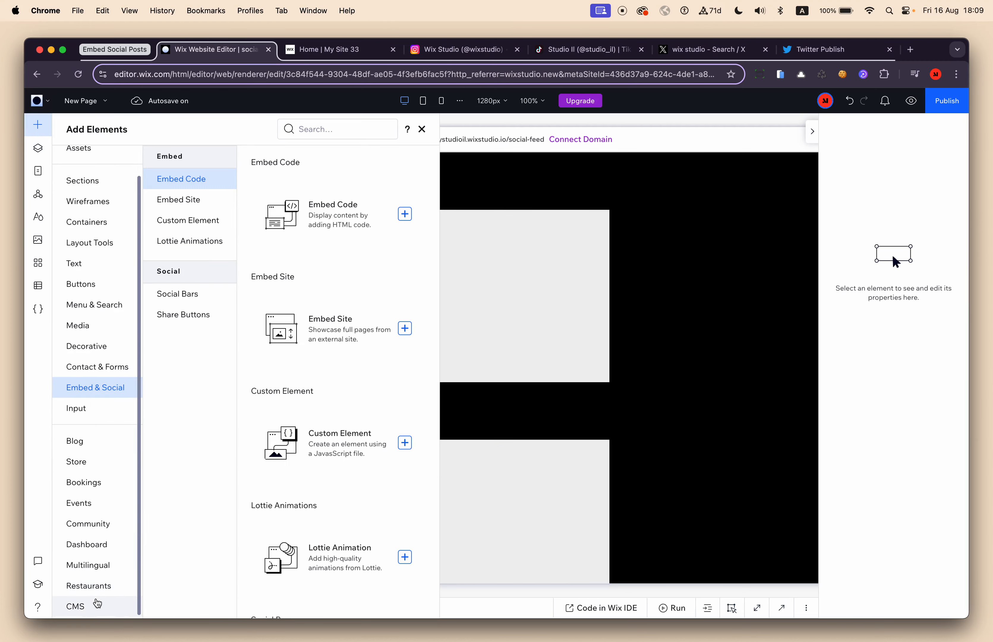
{"action": "left_click", "coordinate": [79, 607]}
{"action": "scroll", "coordinate": [267, 468], "scroll_direction": "down", "scroll_amount": 1}
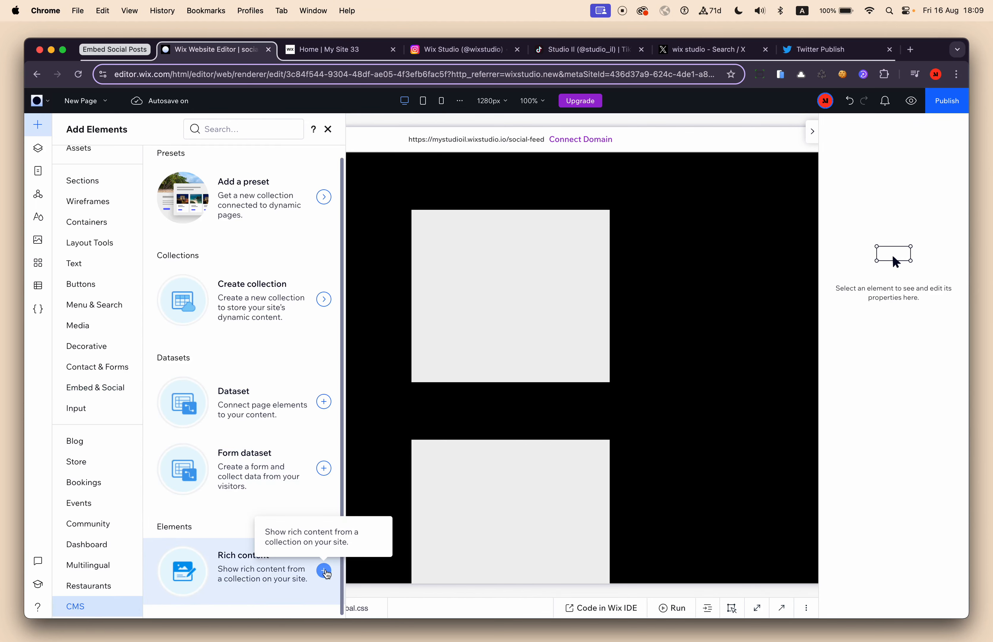
{"action": "left_click", "coordinate": [324, 570]}
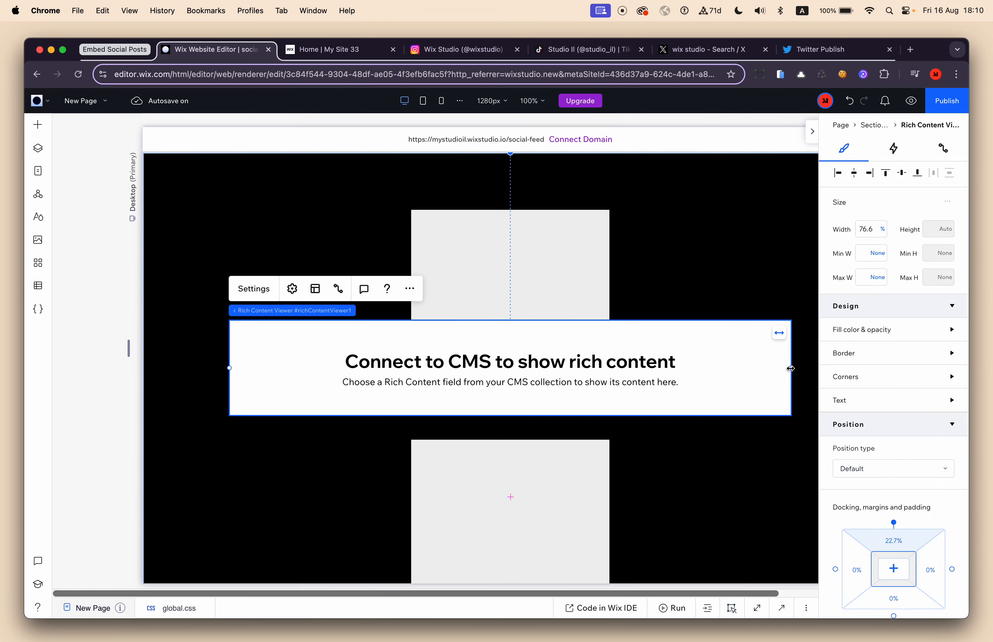
- Narrow the Rich Content Viewer, move it into the first repeater item and centre it there, about 75% wide
{"action": "left_click_drag", "start_coordinate": [792, 368], "coordinate": [375, 362]}
{"action": "left_click_drag", "start_coordinate": [293, 396], "coordinate": [485, 298]}
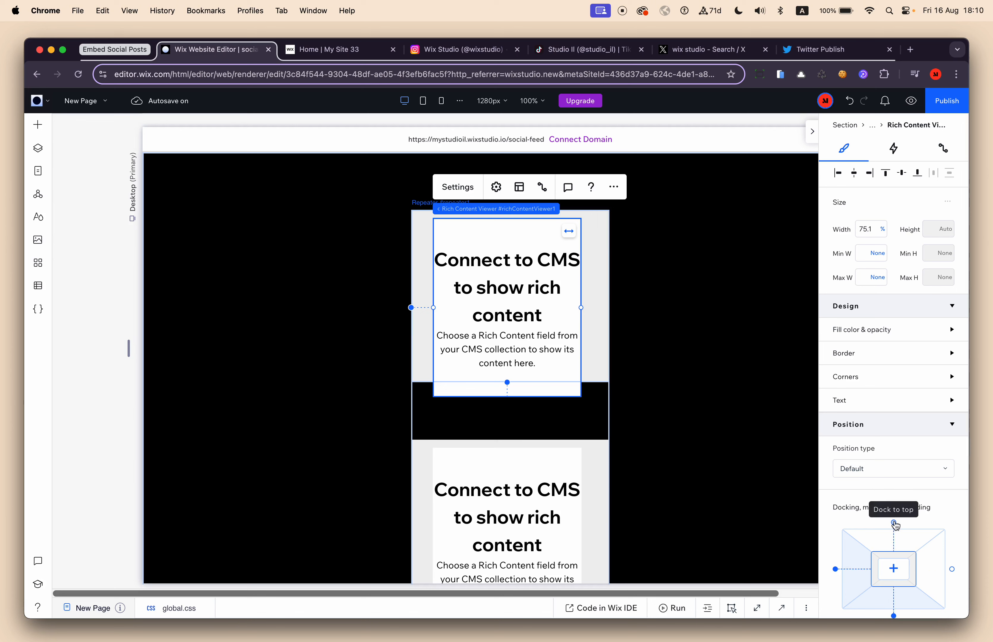
{"action": "left_click", "coordinate": [896, 569]}
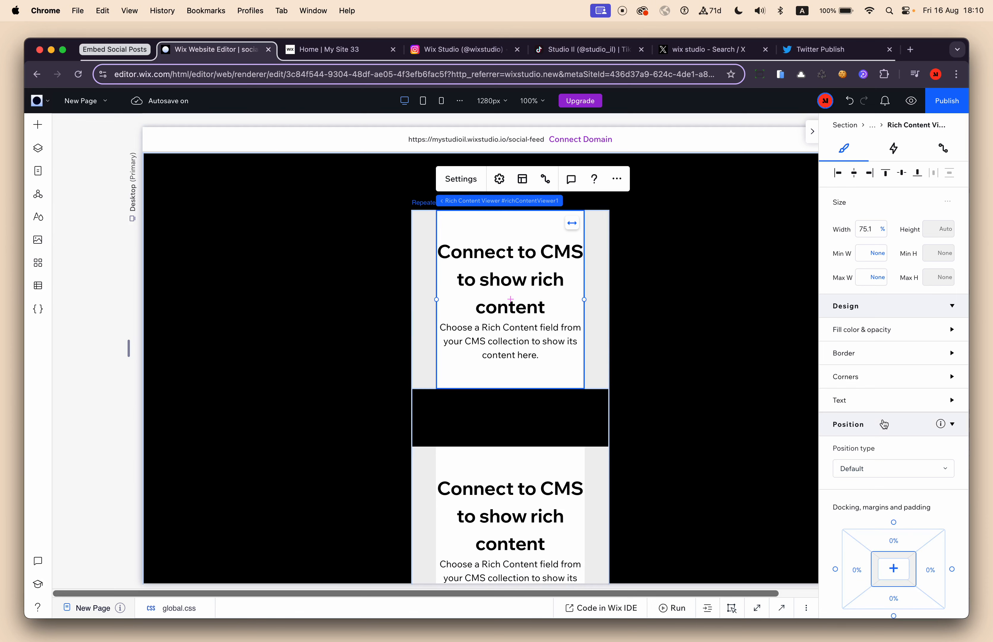
- Set the Rich Content Viewer's width to 100% and align it to the top of its repeater item
{"action": "left_click", "coordinate": [870, 229]}
{"action": "type", "text": "100"}
{"action": "key", "text": "Return"}
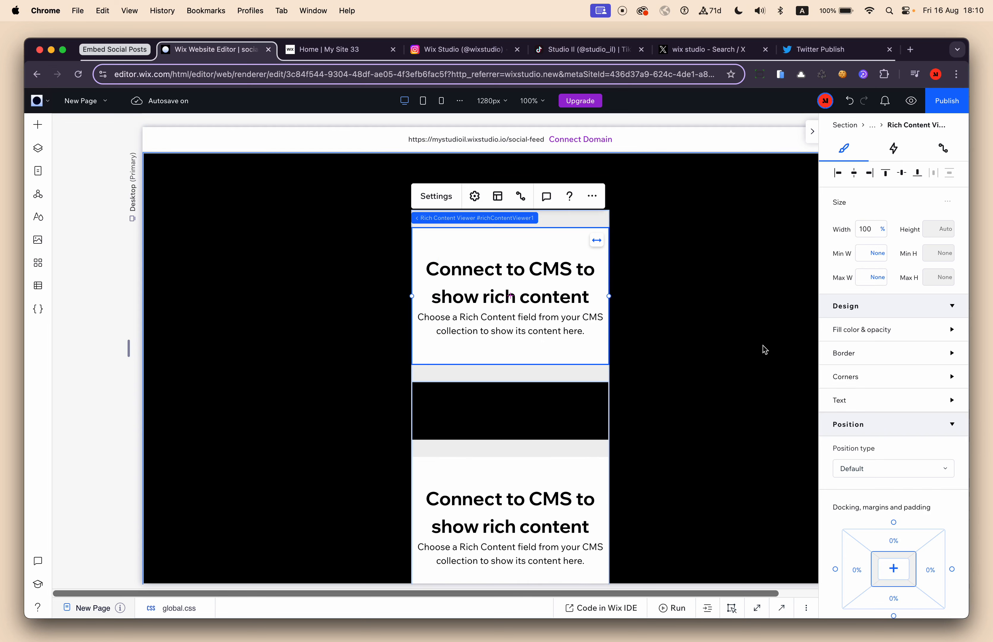
{"action": "left_click", "coordinate": [886, 173]}
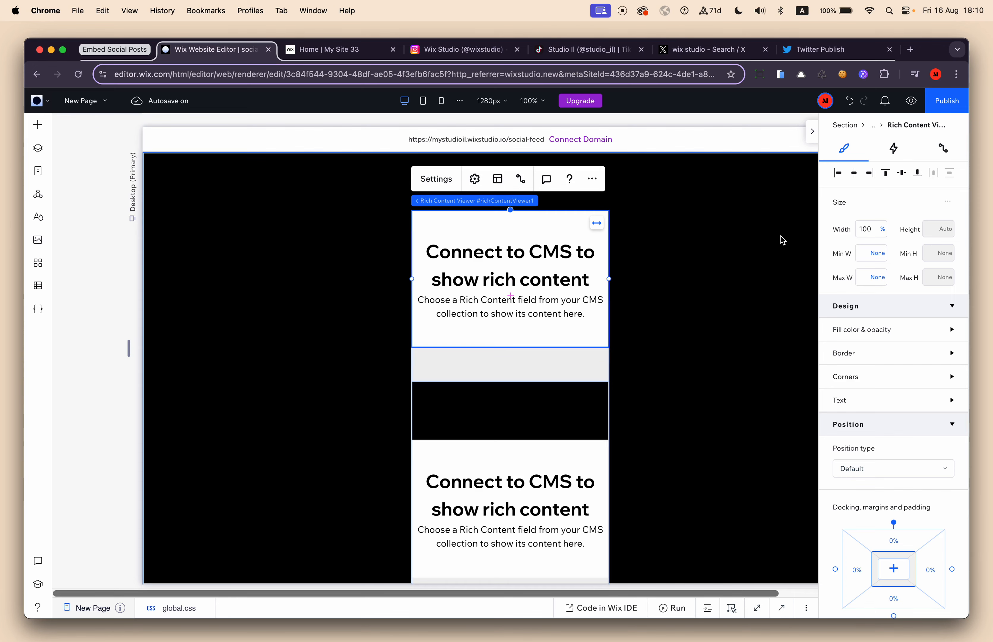
- Shorten the first repeater item so its lower edge meets the bottom of the Rich Content Viewer
{"action": "left_click", "coordinate": [538, 368]}
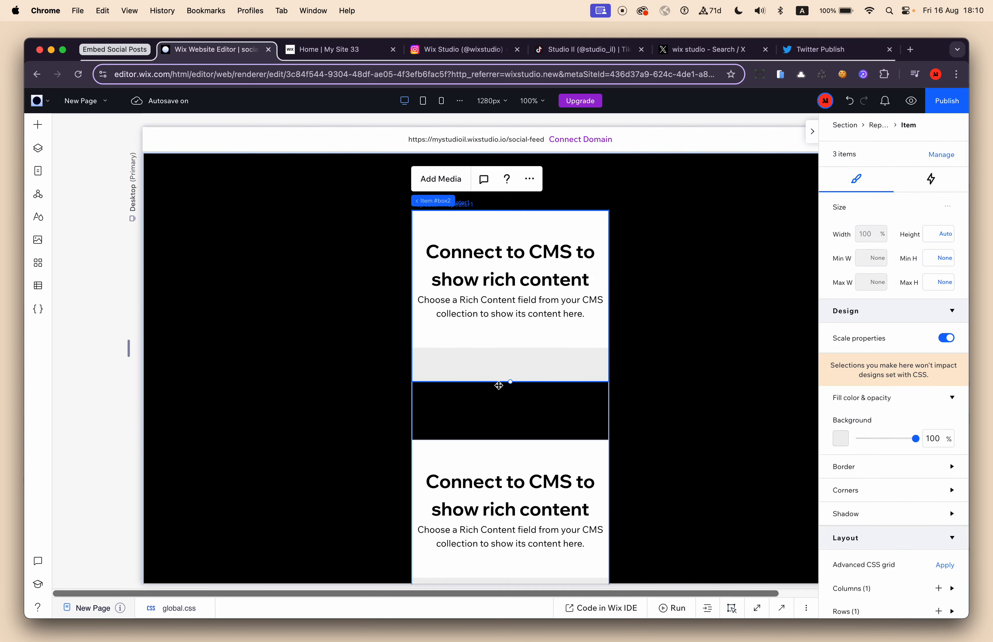
{"action": "scroll", "coordinate": [499, 385], "scroll_direction": "down", "scroll_amount": 2}
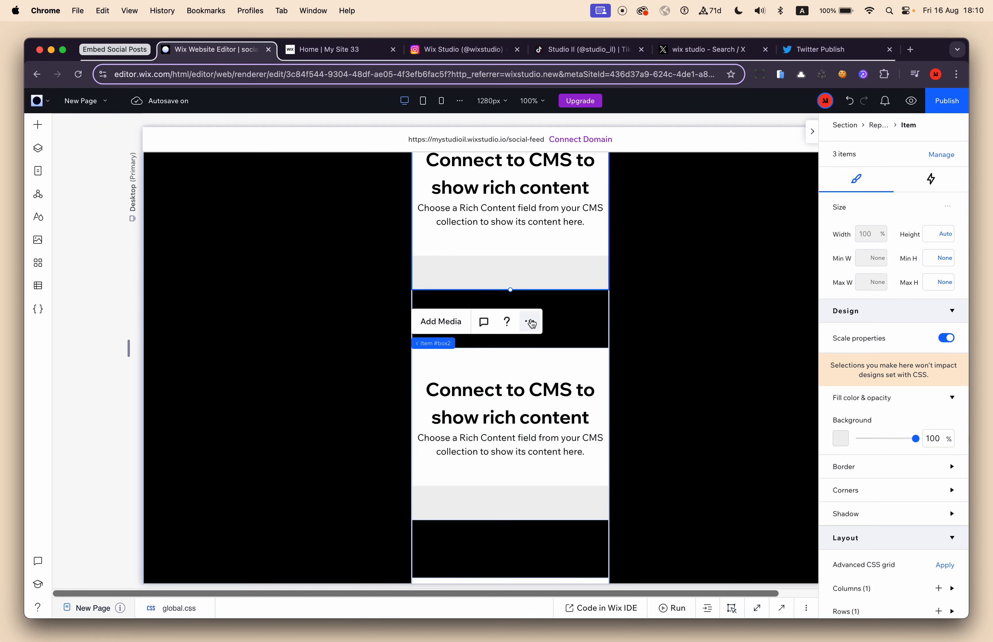
{"action": "scroll", "coordinate": [577, 327], "scroll_direction": "up", "scroll_amount": 3}
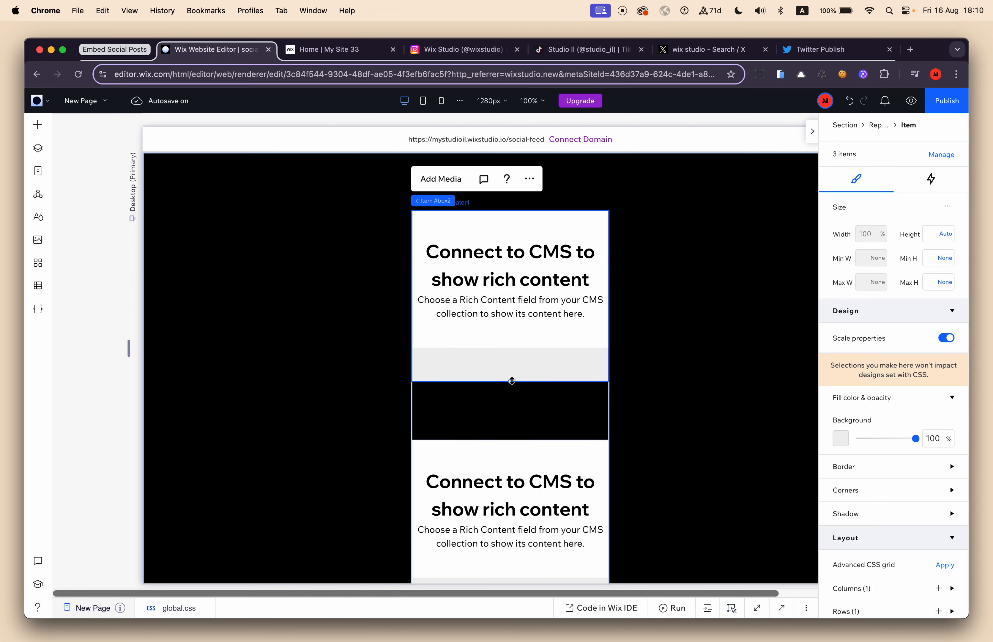
{"action": "scroll", "coordinate": [848, 423], "scroll_direction": "down", "scroll_amount": 3}
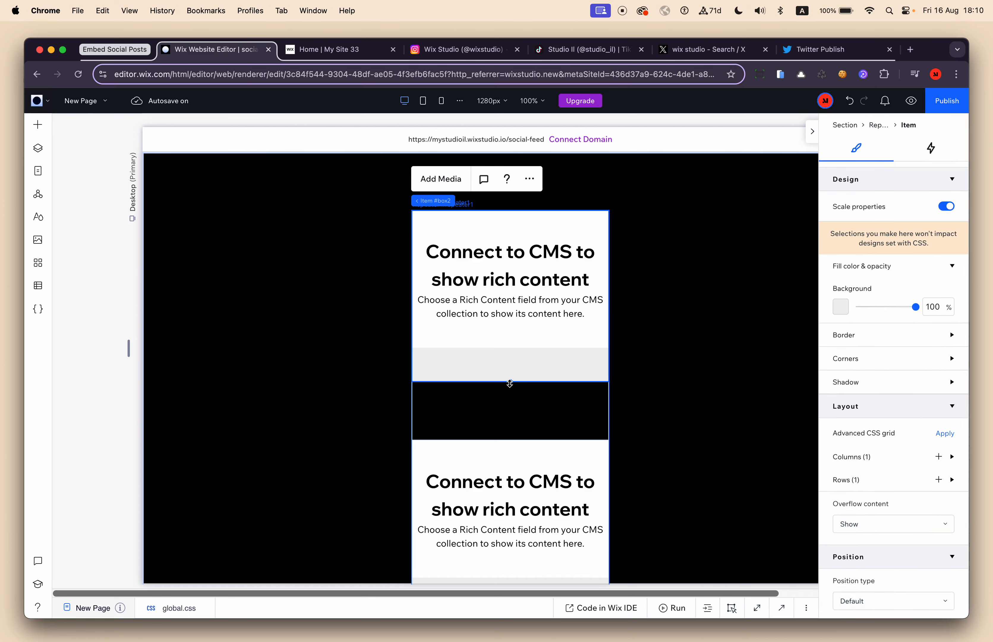
{"action": "left_click_drag", "start_coordinate": [510, 383], "coordinate": [510, 347]}
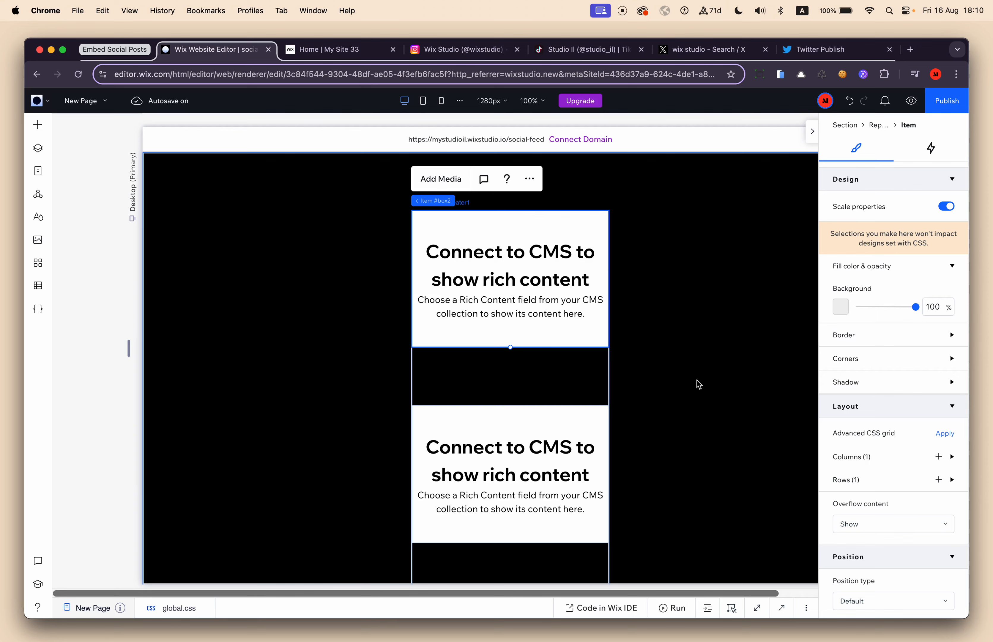
{"action": "left_click", "coordinate": [705, 383]}
- Add a dataset to the repeater from the Social Feed collection, named Social Feed dataset
{"action": "scroll", "coordinate": [632, 347], "scroll_direction": "right", "scroll_amount": 3}
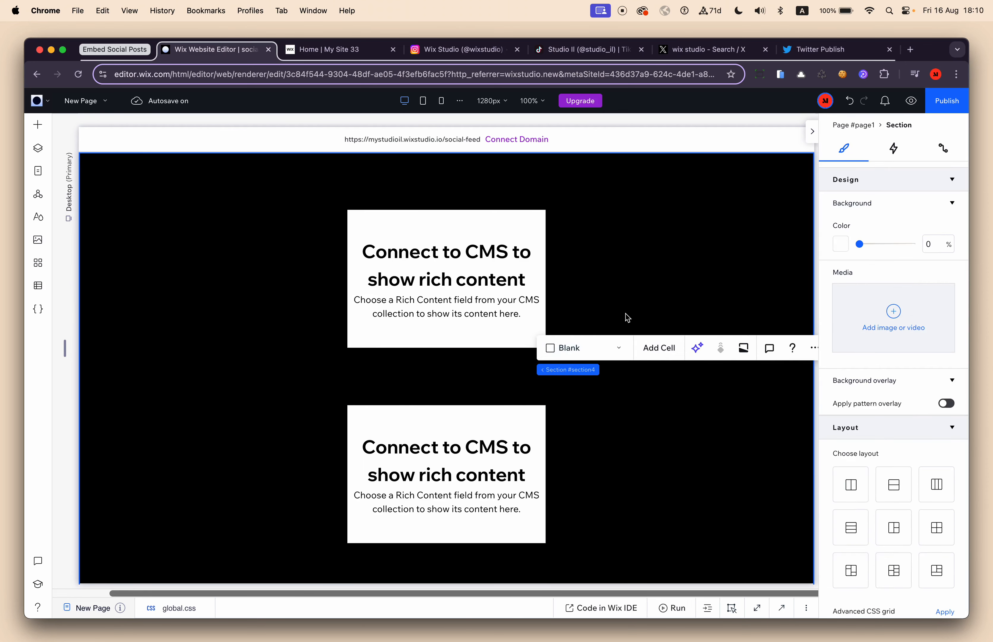
{"action": "scroll", "coordinate": [629, 319], "scroll_direction": "left", "scroll_amount": 2}
{"action": "left_click", "coordinate": [499, 379]}
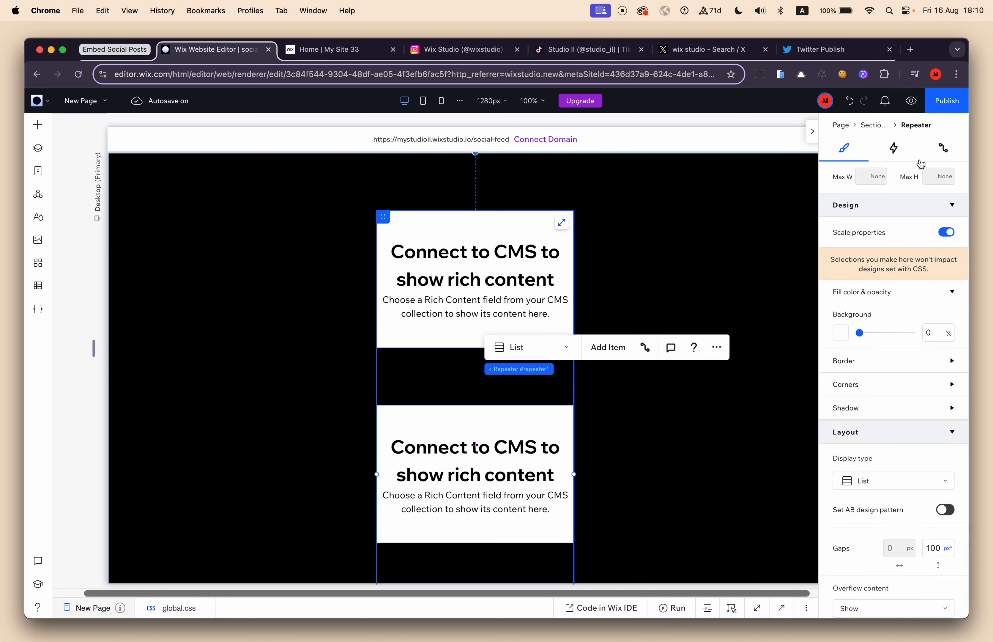
{"action": "left_click", "coordinate": [943, 151]}
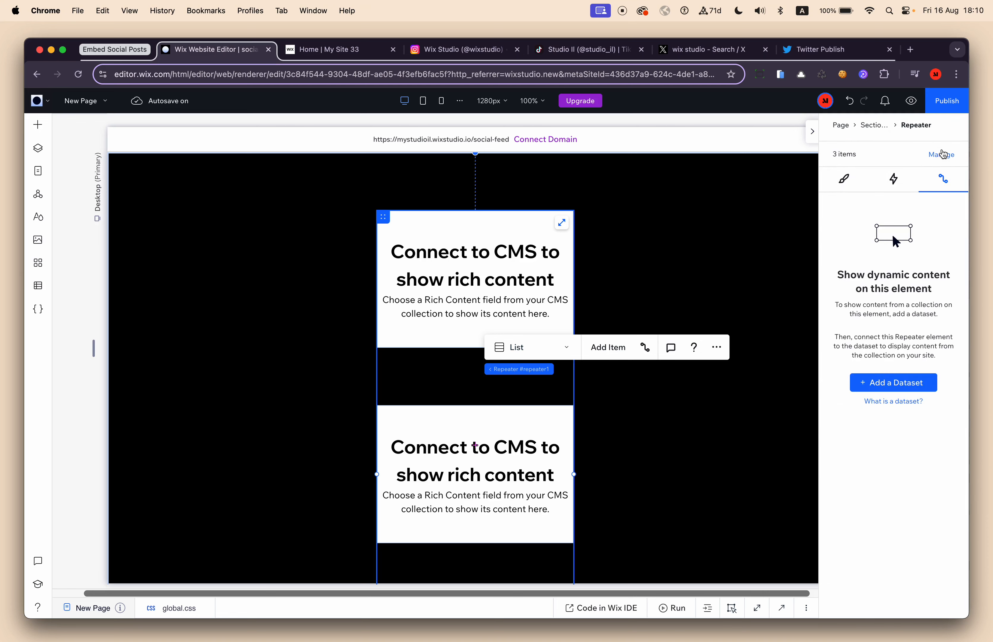
{"action": "left_click", "coordinate": [893, 382]}
{"action": "left_click", "coordinate": [499, 349]}
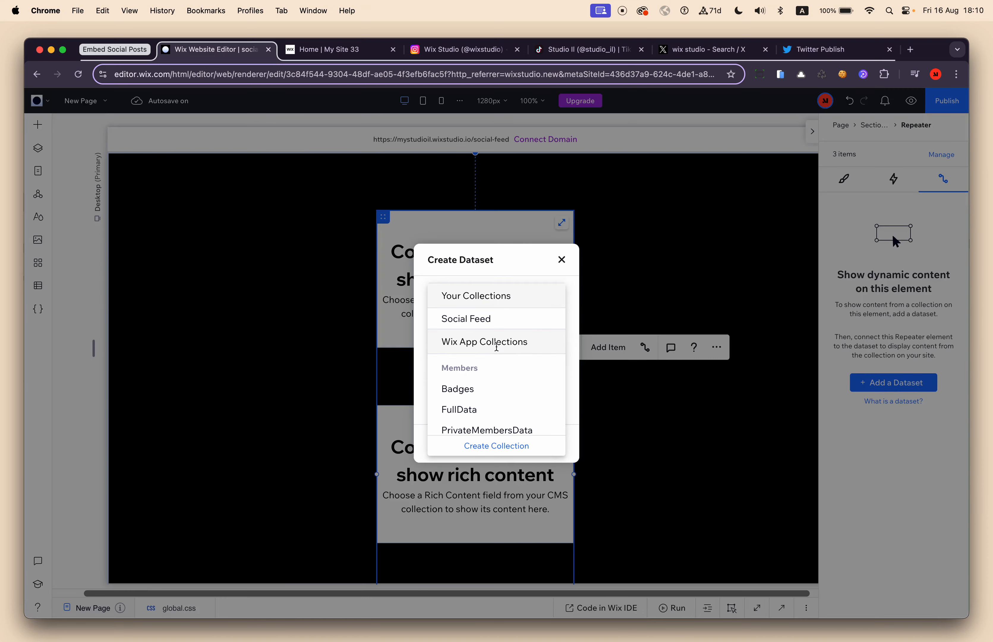
{"action": "left_click", "coordinate": [480, 320]}
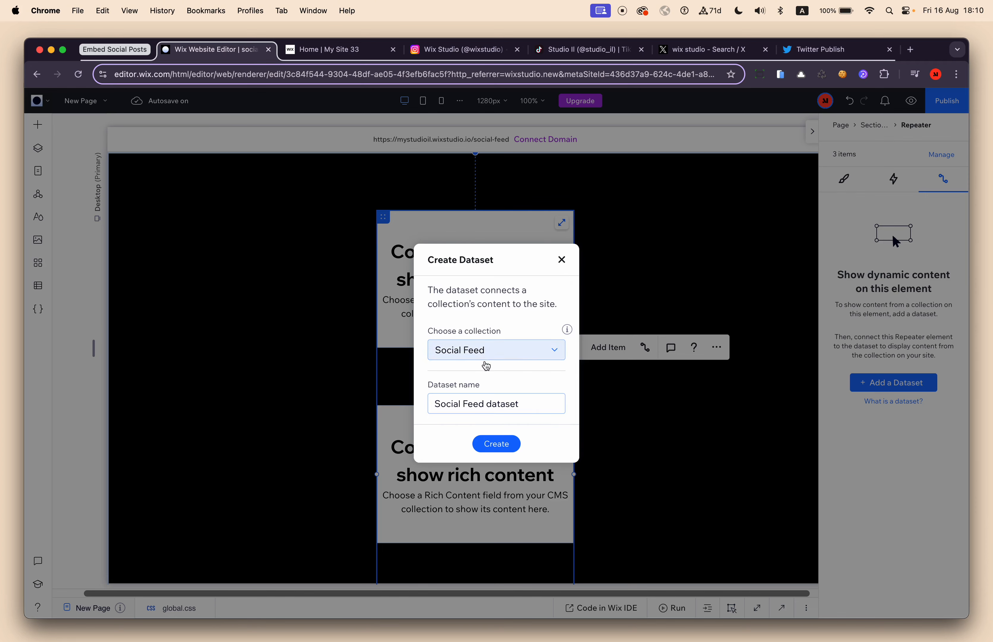
{"action": "left_click", "coordinate": [503, 446]}
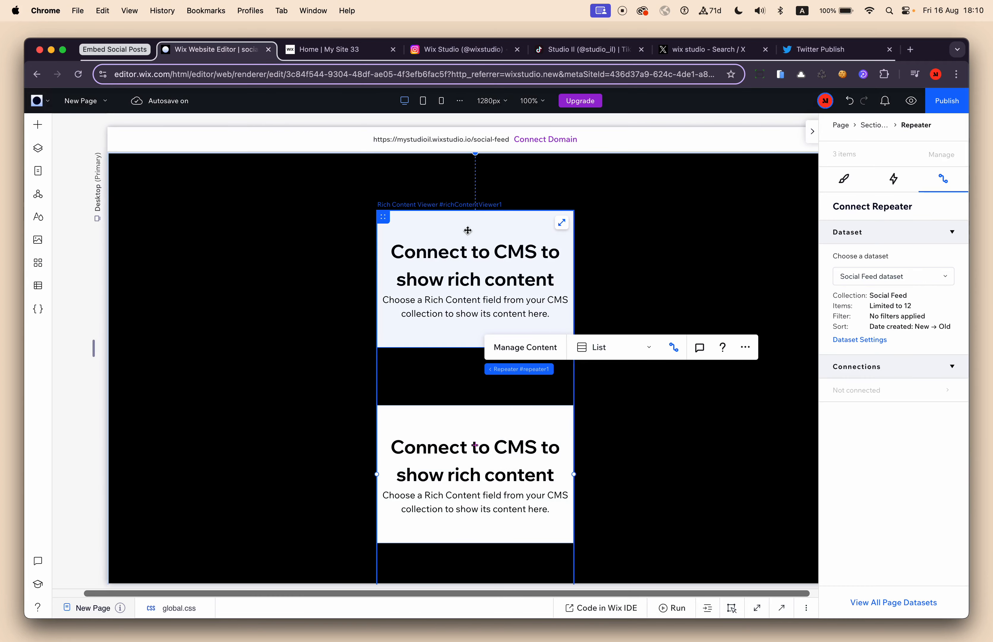
{"action": "key", "text": "Escape"}
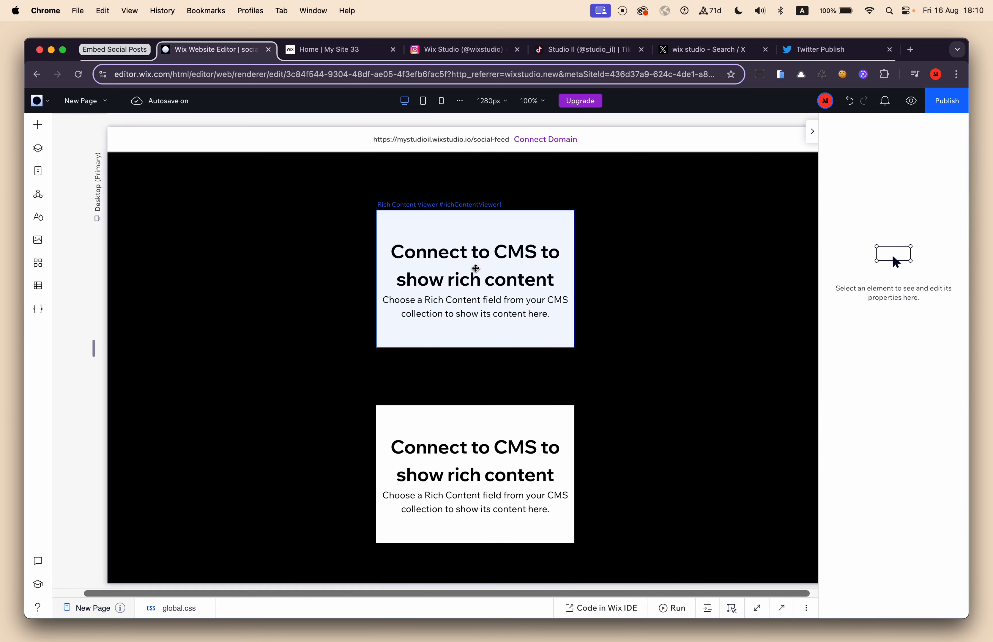
- Connect the Rich Content Viewer to the Social Feed dataset and its content to the Social Embed (Rich Content) field
{"action": "left_click", "coordinate": [476, 269]}
{"action": "left_click", "coordinate": [883, 266]}
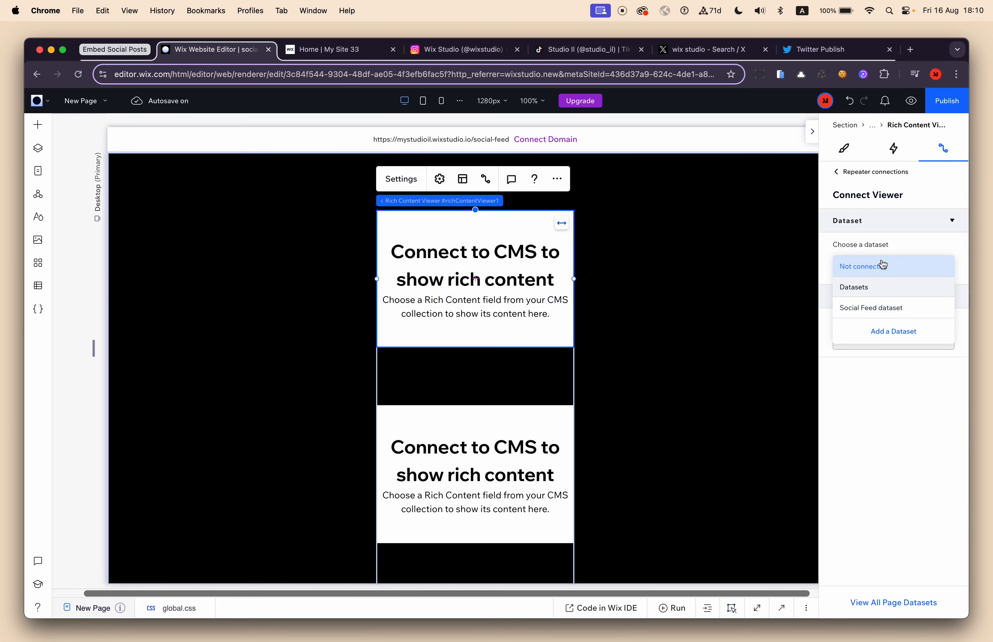
{"action": "left_click", "coordinate": [884, 307]}
{"action": "left_click", "coordinate": [884, 401]}
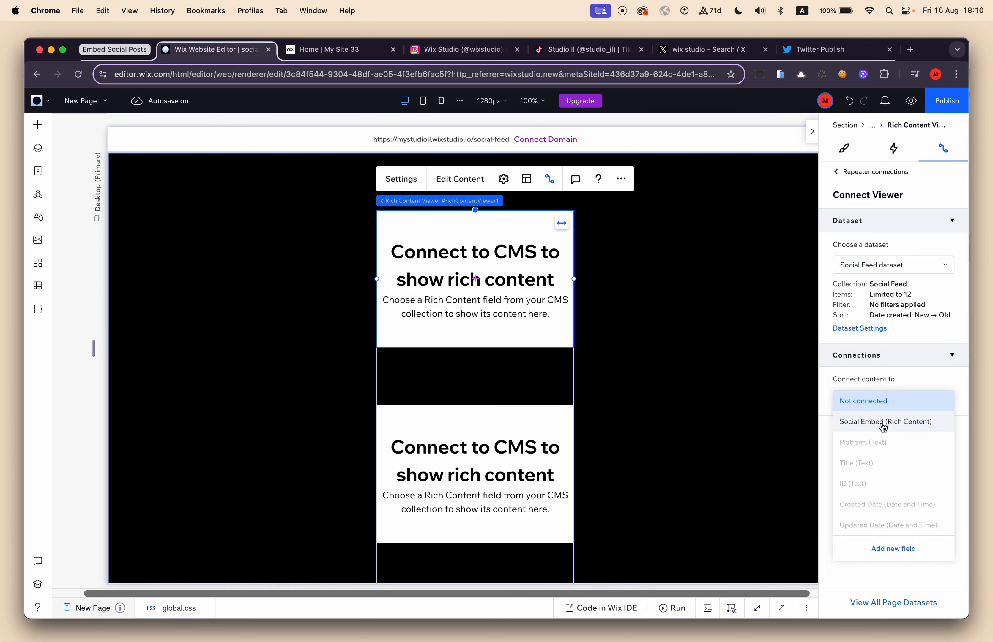
{"action": "left_click", "coordinate": [902, 423]}
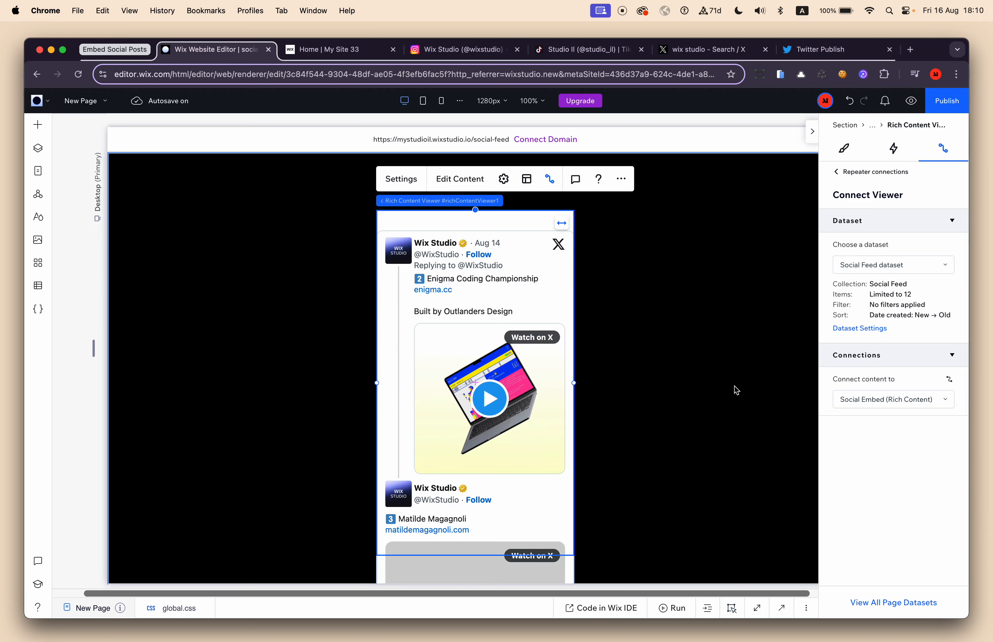
- Review the embedded social posts throughout the connected repeater feed
{"action": "scroll", "coordinate": [736, 390], "scroll_direction": "down", "scroll_amount": 5}
{"action": "left_click", "coordinate": [736, 391]}
{"action": "scroll", "coordinate": [737, 391], "scroll_direction": "down", "scroll_amount": 10}
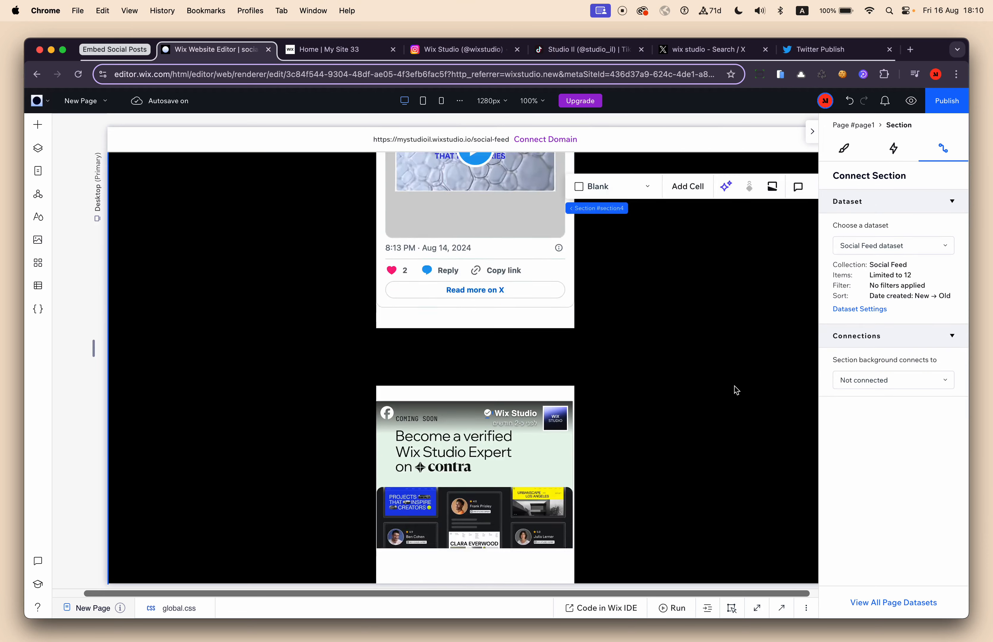
{"action": "scroll", "coordinate": [737, 390], "scroll_direction": "down", "scroll_amount": 15}
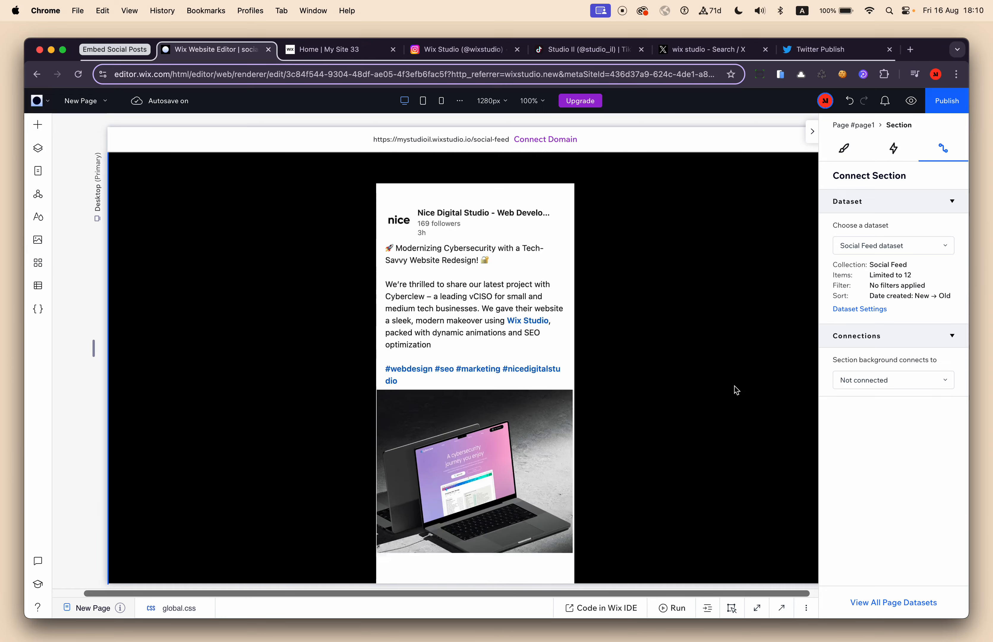
{"action": "scroll", "coordinate": [736, 390], "scroll_direction": "down", "scroll_amount": 15}
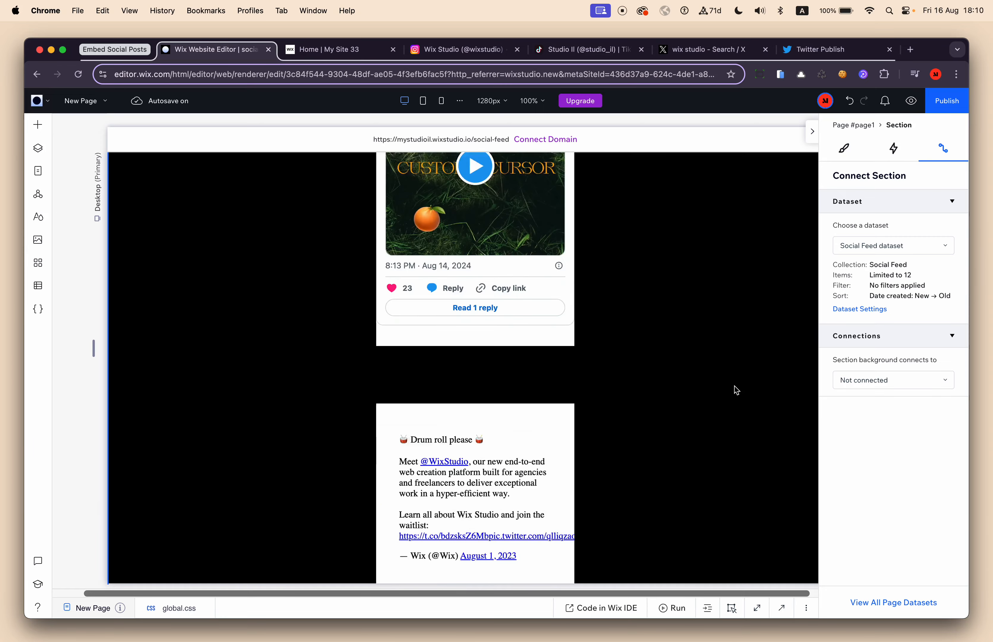
{"action": "scroll", "coordinate": [737, 390], "scroll_direction": "up", "scroll_amount": 10}
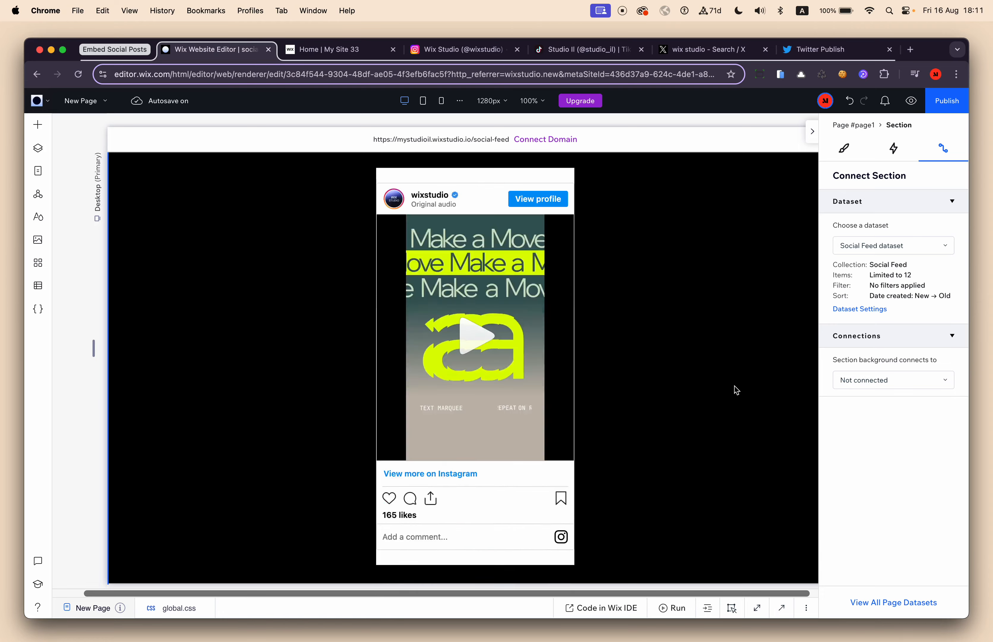
{"action": "scroll", "coordinate": [736, 391], "scroll_direction": "up", "scroll_amount": 10}
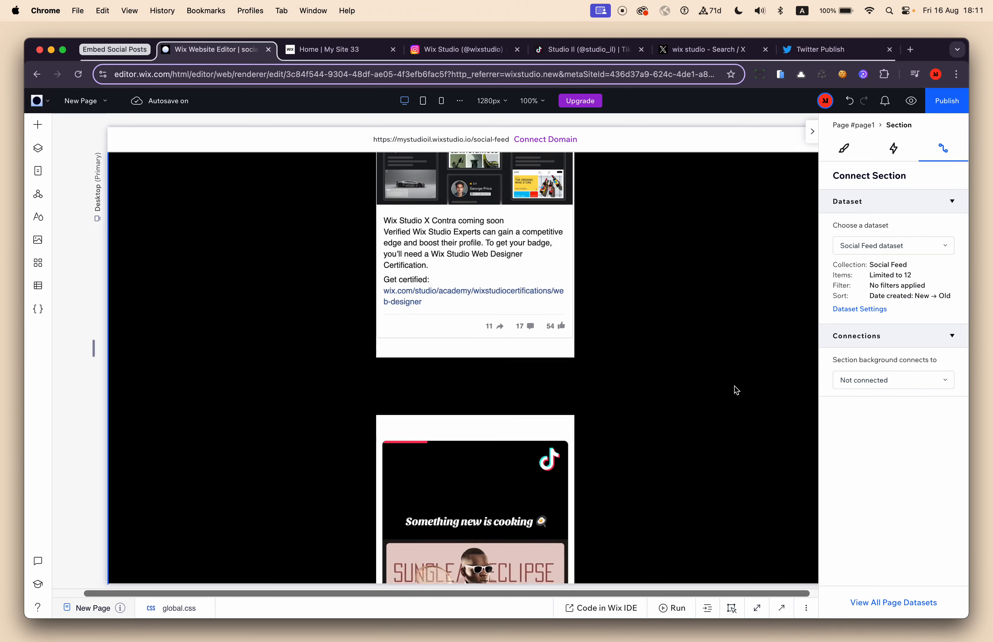
{"action": "scroll", "coordinate": [736, 390], "scroll_direction": "up", "scroll_amount": 10}
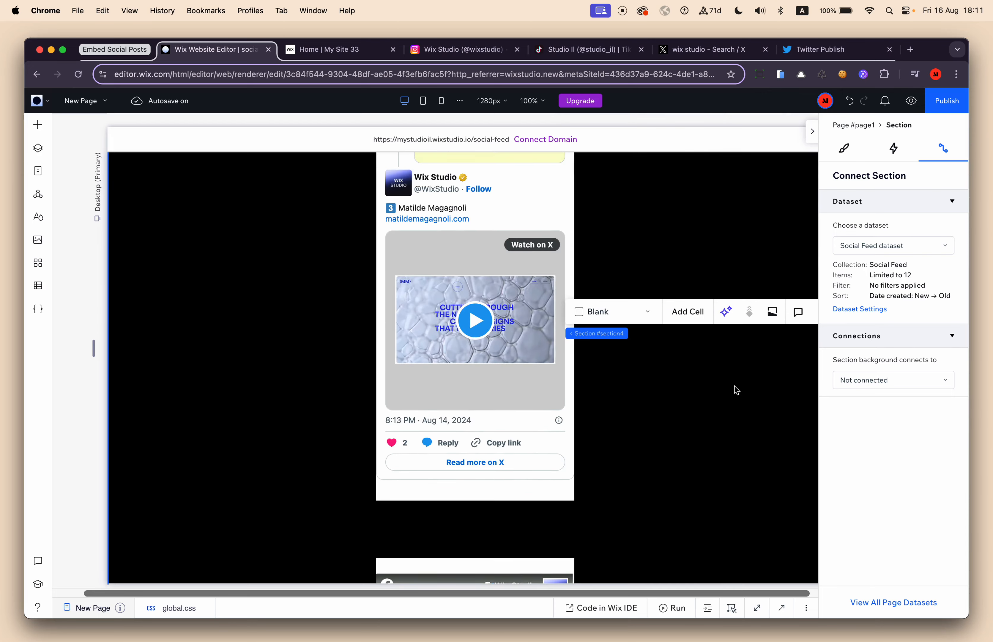
{"action": "scroll", "coordinate": [736, 390], "scroll_direction": "up", "scroll_amount": 5}
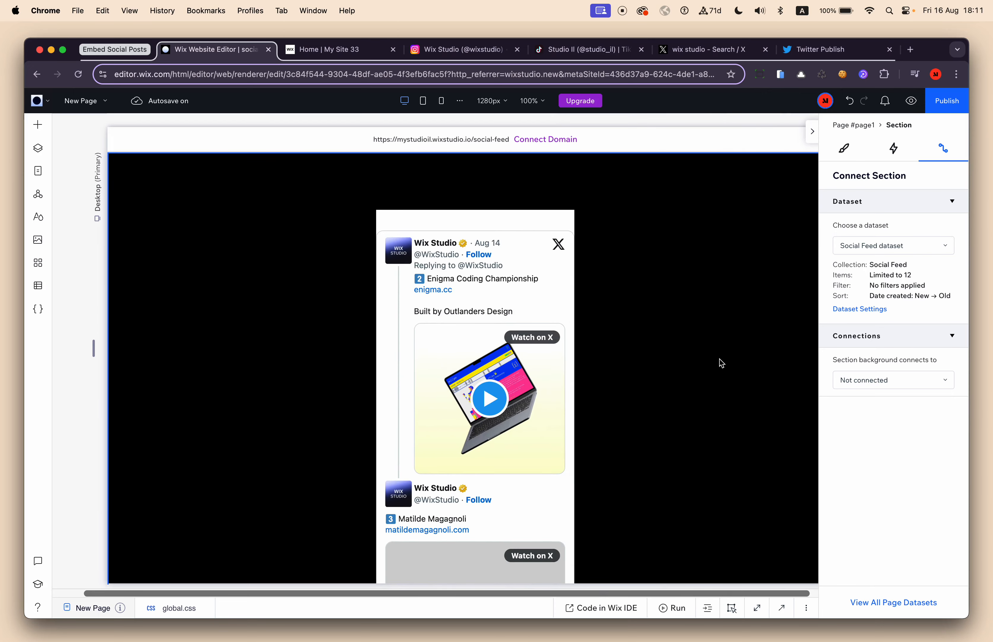
- Select the first post's repeater item and set its background opacity to 0%
{"action": "left_click", "coordinate": [543, 276]}
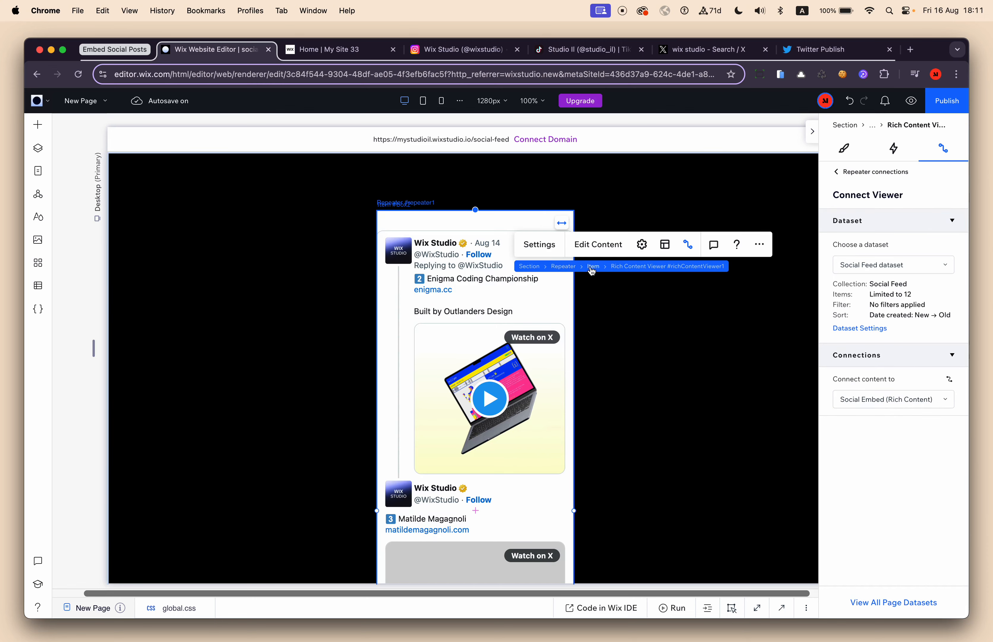
{"action": "left_click", "coordinate": [593, 266]}
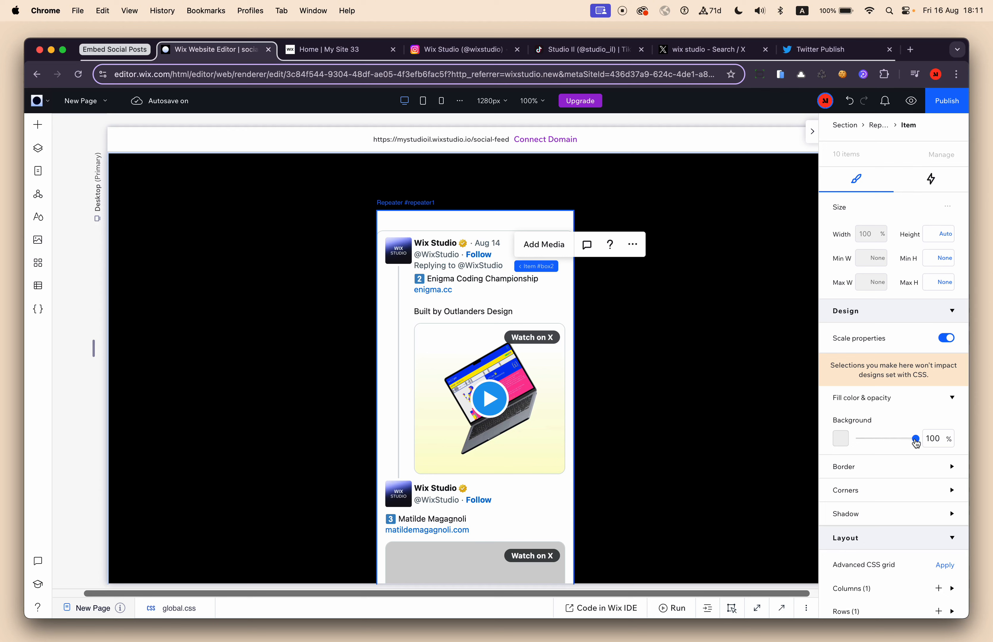
{"action": "left_click_drag", "start_coordinate": [916, 442], "coordinate": [849, 441]}
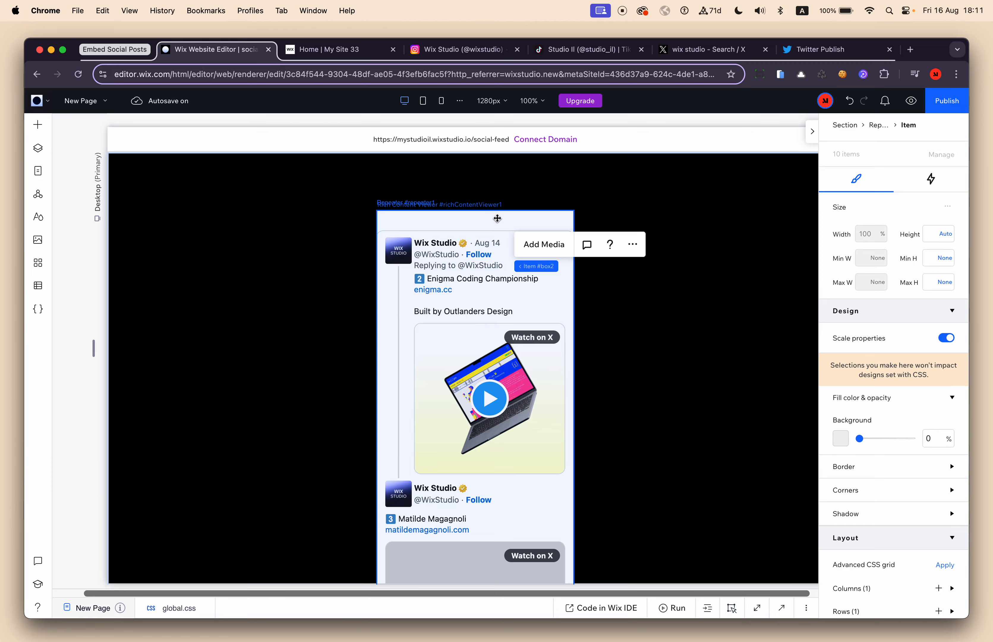
- Inspect the blank space above and below the first embedded post inside its Rich Content Viewer
{"action": "scroll", "coordinate": [498, 218], "scroll_direction": "up", "scroll_amount": 5}
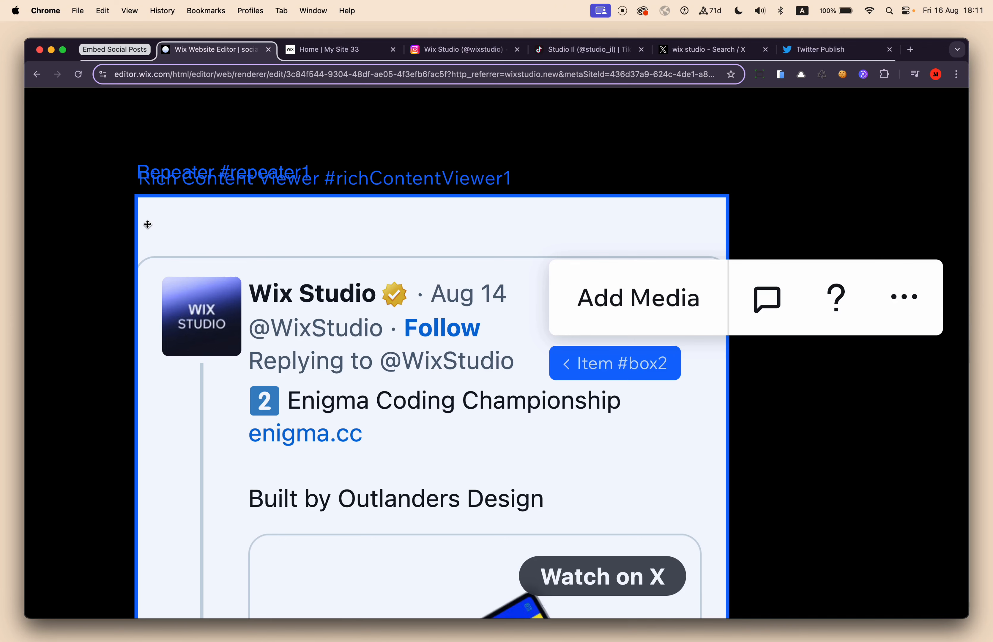
{"action": "scroll", "coordinate": [218, 231], "scroll_direction": "down", "scroll_amount": 10}
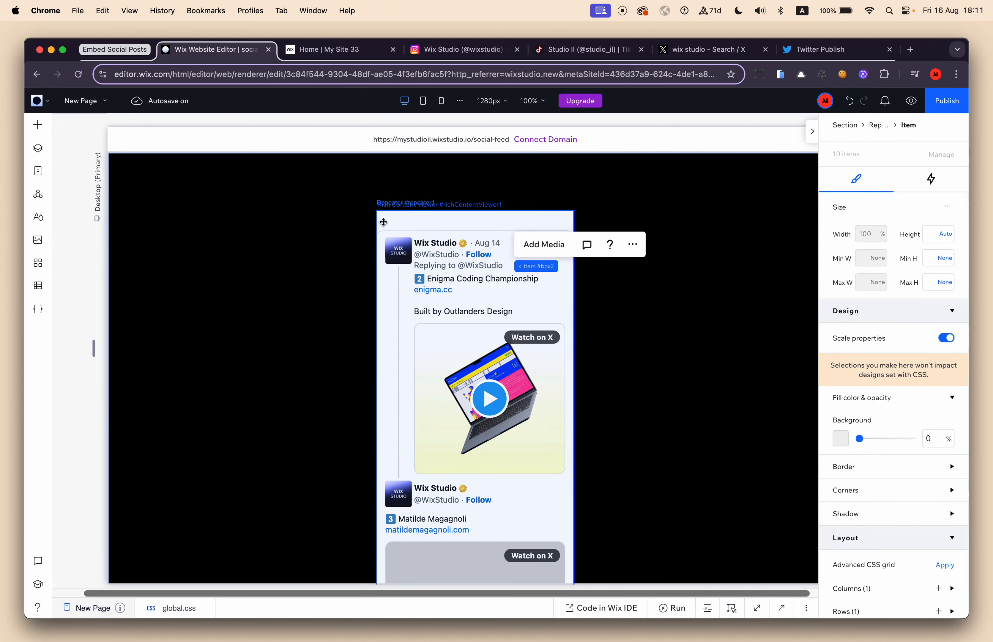
{"action": "scroll", "coordinate": [432, 221], "scroll_direction": "down", "scroll_amount": 7}
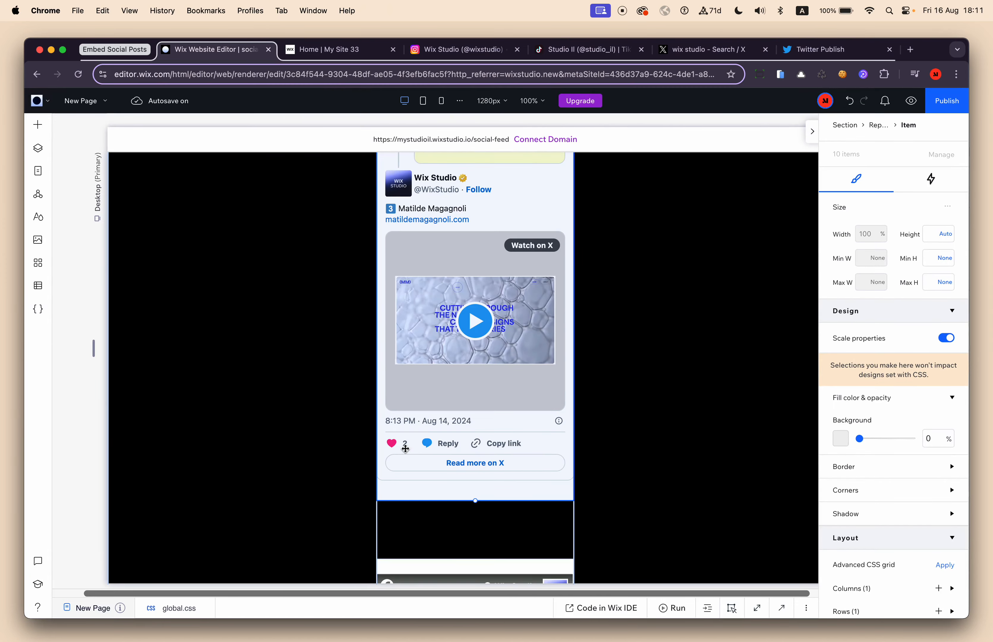
{"action": "scroll", "coordinate": [412, 493], "scroll_direction": "up", "scroll_amount": 7}
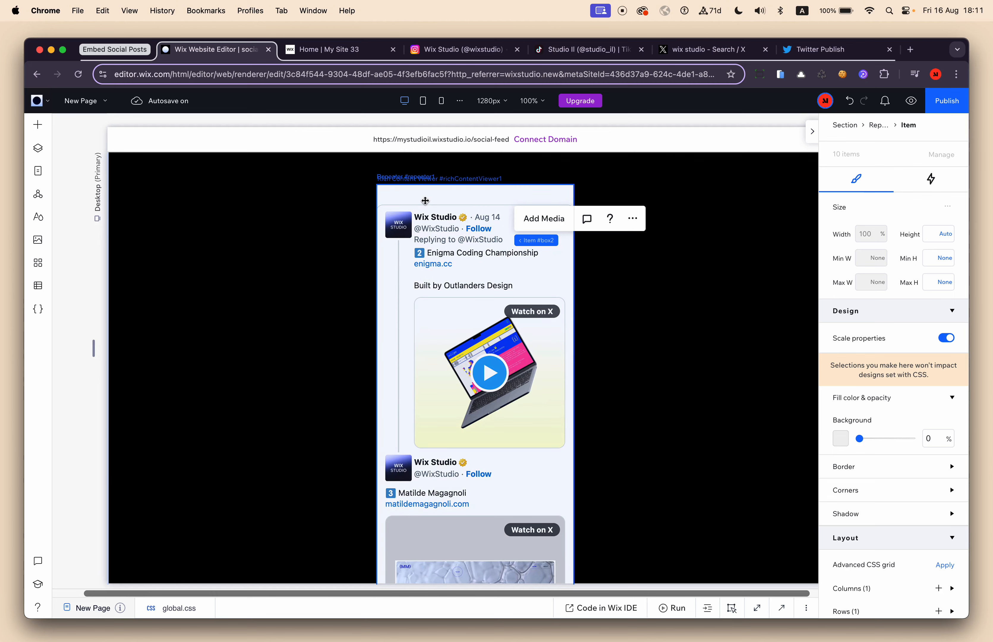
{"action": "scroll", "coordinate": [449, 216], "scroll_direction": "up", "scroll_amount": 1}
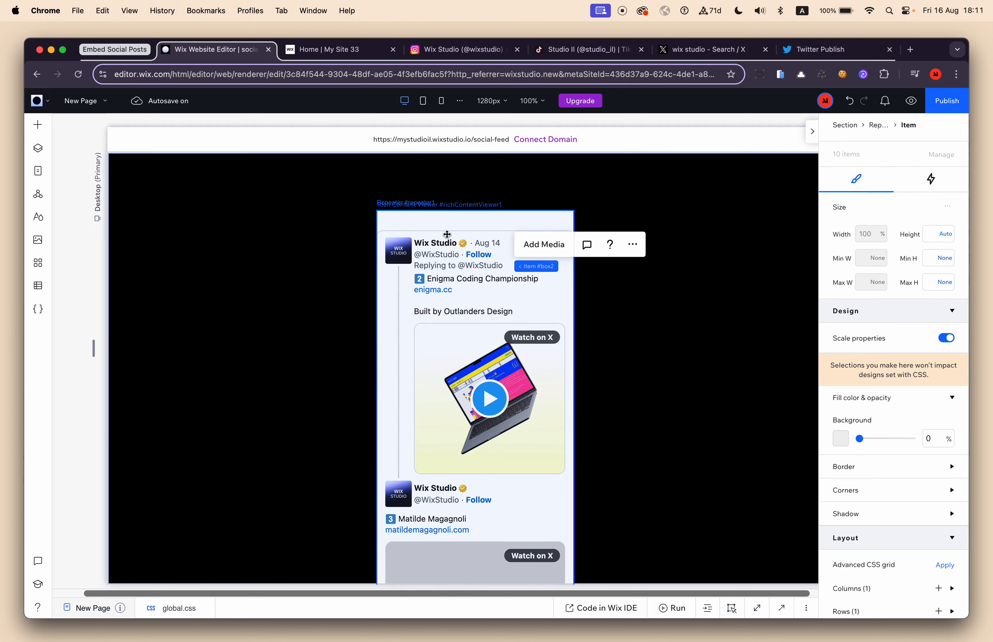
{"action": "left_click", "coordinate": [456, 235]}
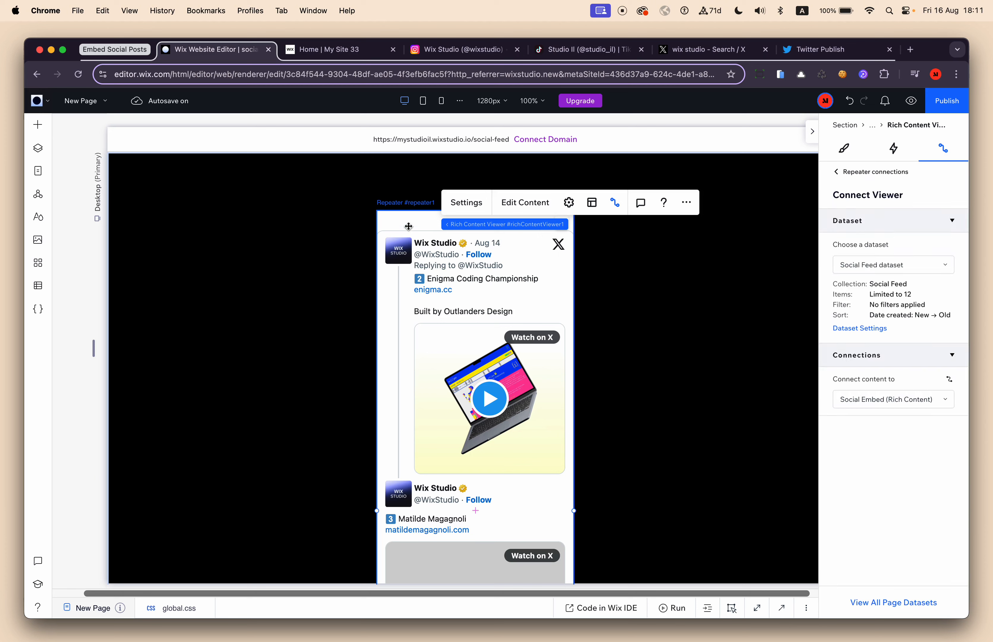
{"action": "left_click", "coordinate": [639, 308]}
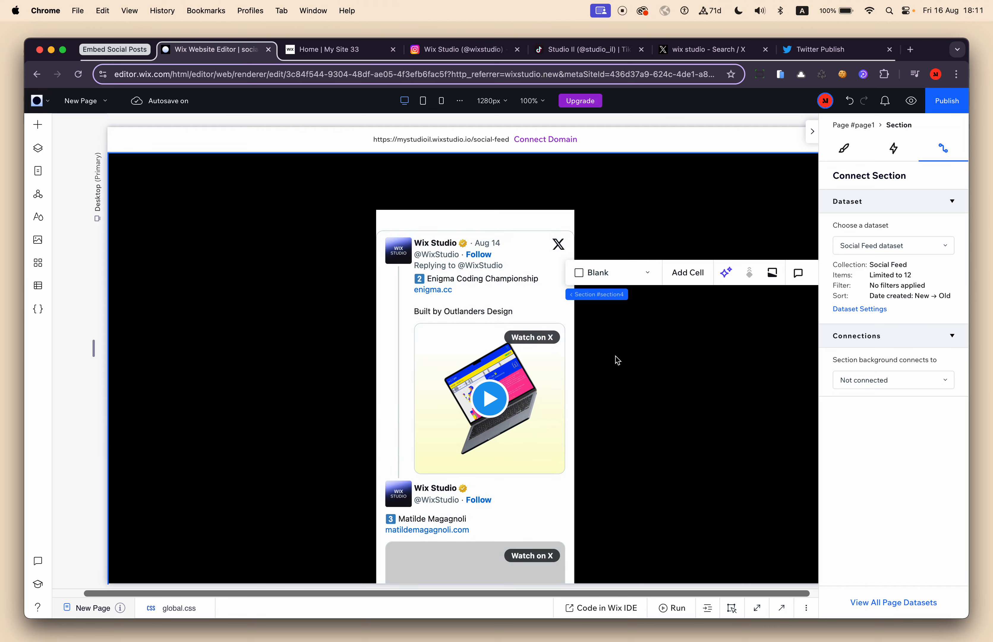
- Measure the blank strip above the first embedded post and select its Rich Content Viewer
{"action": "left_click_drag", "start_coordinate": [255, 211], "coordinate": [585, 230]}
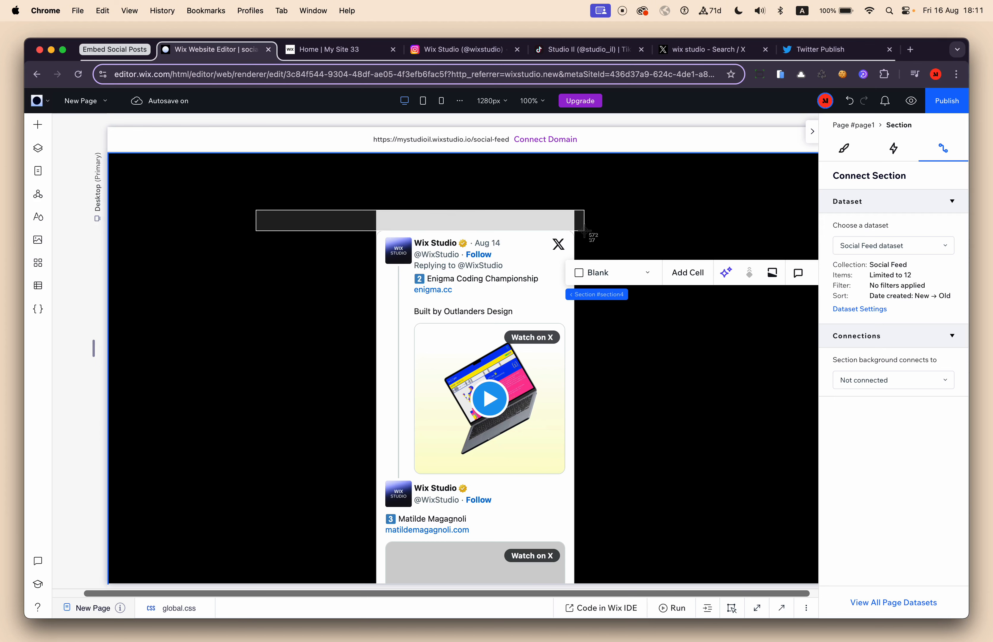
{"action": "left_click_drag", "start_coordinate": [585, 231], "coordinate": [585, 230]}
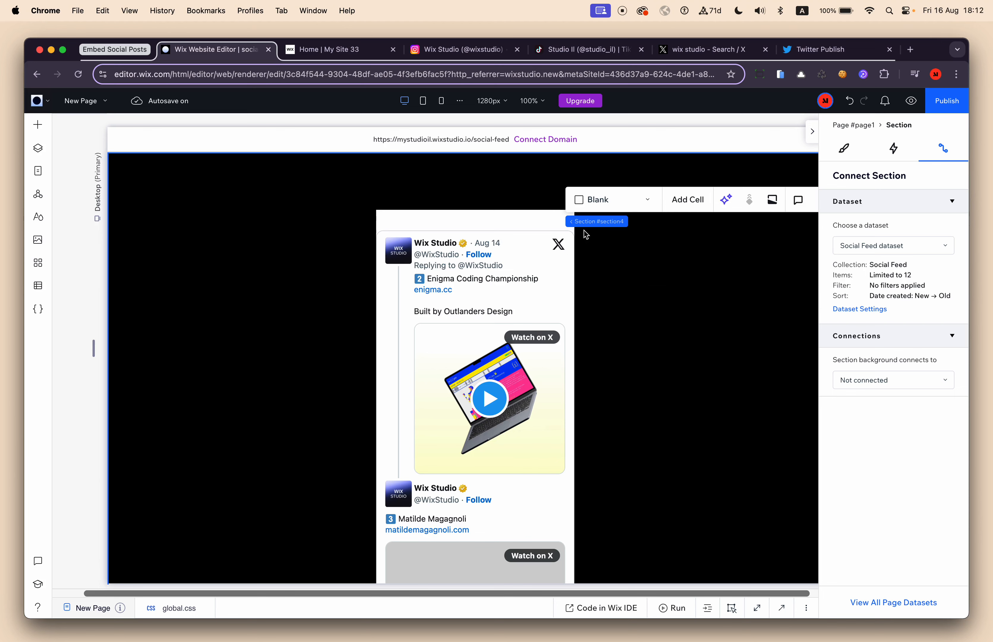
{"action": "left_click", "coordinate": [526, 229]}
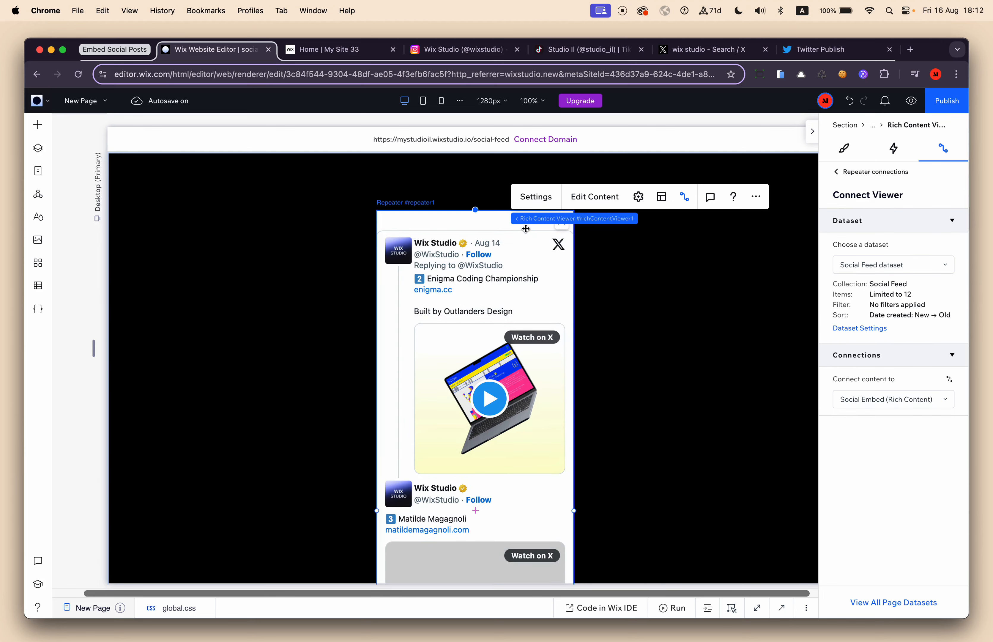
- Set the top margin of the first post's Rich Content Viewer to -36 px
{"action": "left_click", "coordinate": [844, 149]}
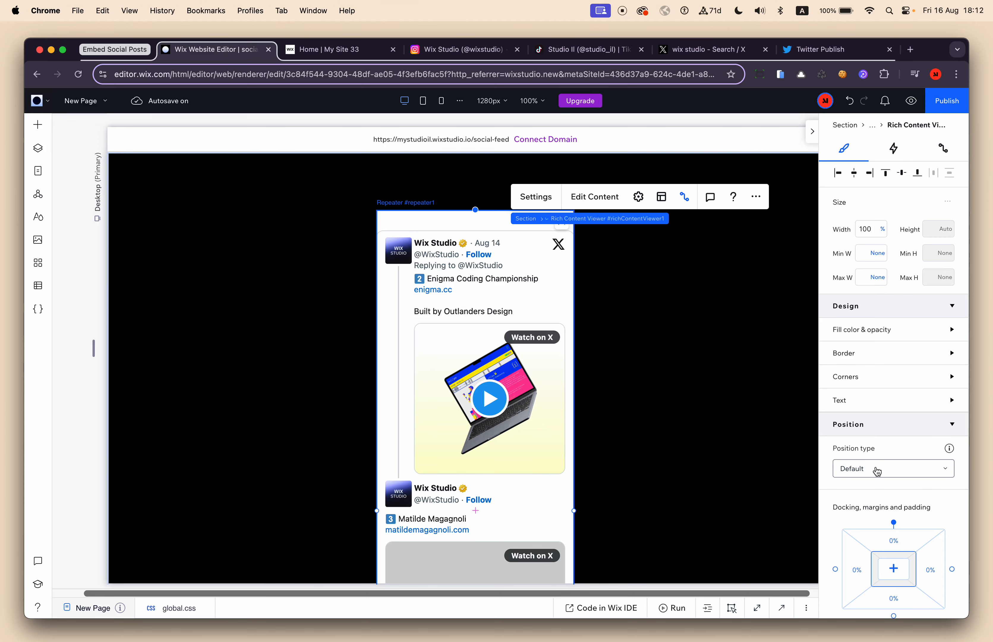
{"action": "scroll", "coordinate": [881, 469], "scroll_direction": "down", "scroll_amount": 3}
{"action": "left_click", "coordinate": [894, 407]}
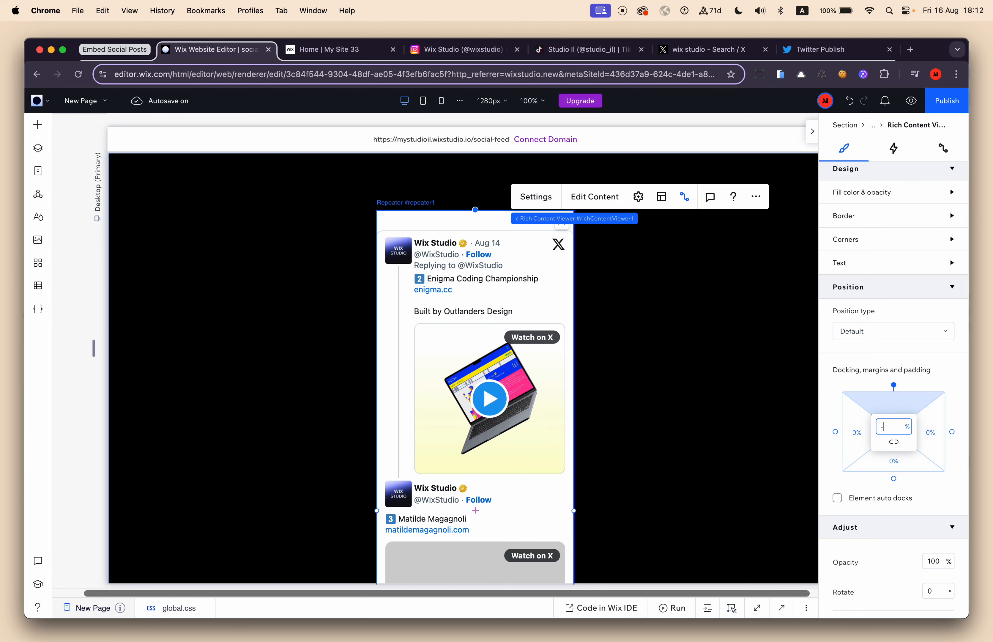
{"action": "type", "text": "-36"}
{"action": "key", "text": "Return"}
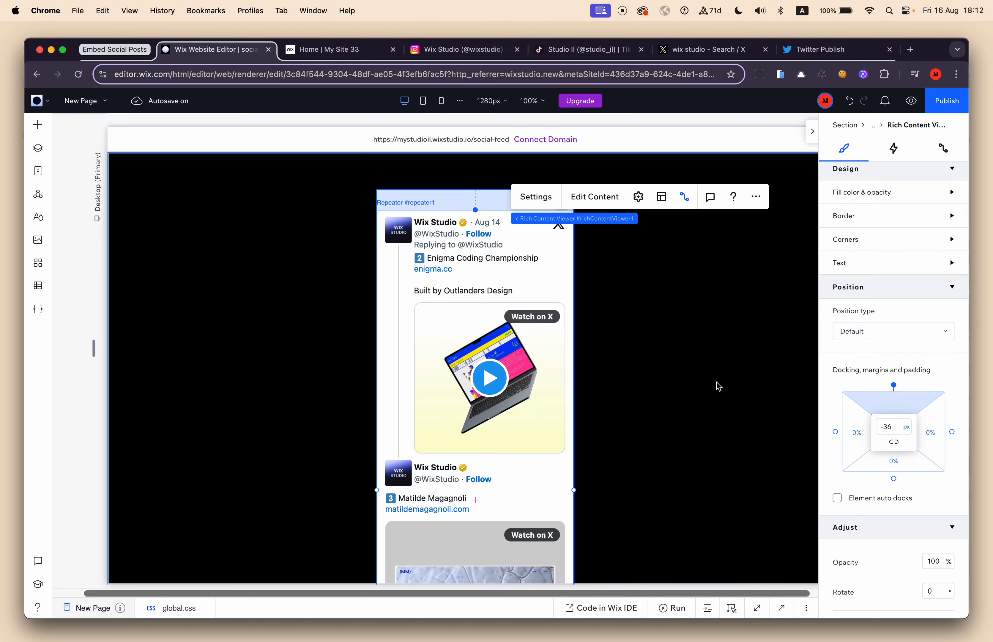
- Set the bottom margin of the first post's Rich Content Viewer to -36 px
{"action": "scroll", "coordinate": [539, 425], "scroll_direction": "down", "scroll_amount": 10}
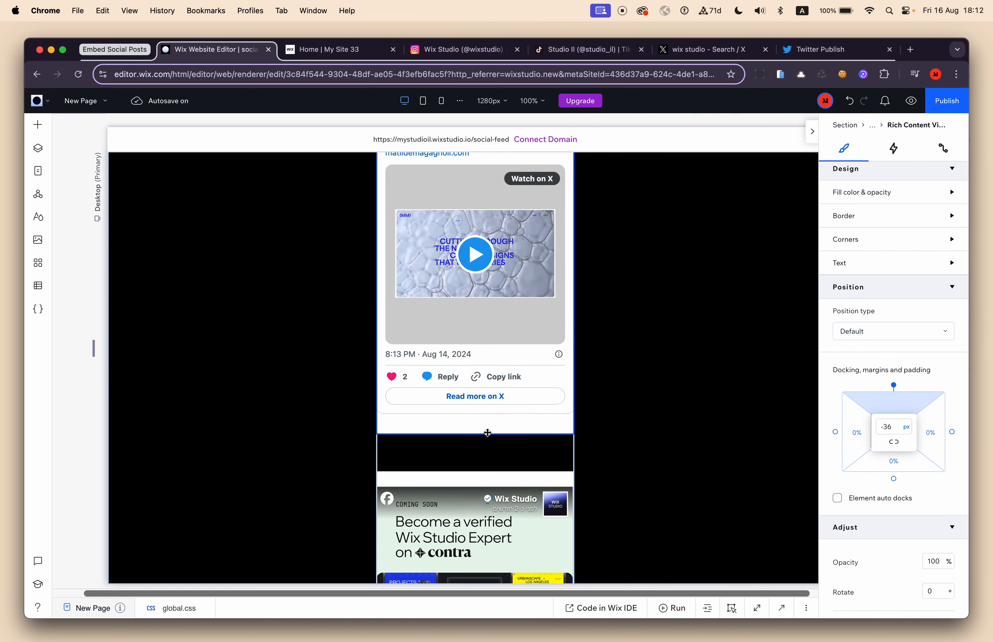
{"action": "left_click", "coordinate": [894, 466], "text": "shift"}
{"action": "key", "text": "super+a"}
{"action": "key", "text": "BackSpace"}
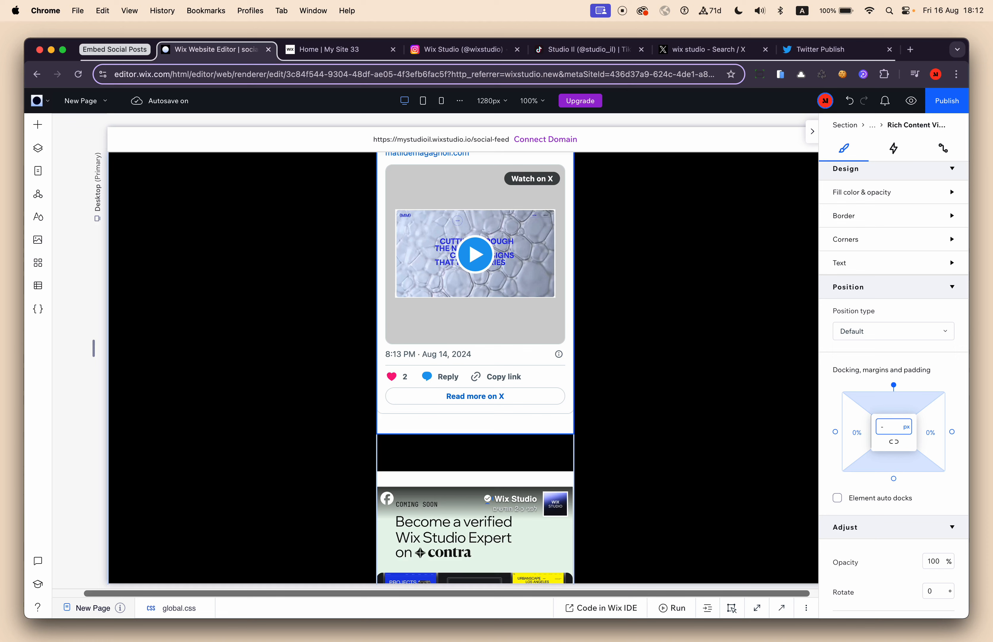
{"action": "type", "text": "-36px"}
{"action": "key", "text": "Return"}
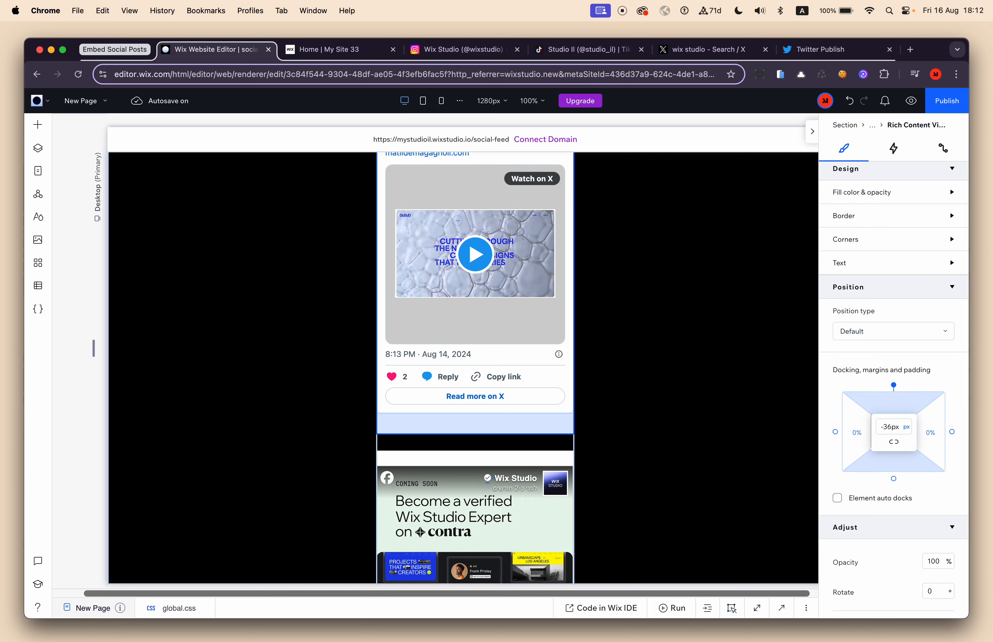
- Select the repeater item containing the first post and set its overflow content to Hide
{"action": "left_click", "coordinate": [692, 487]}
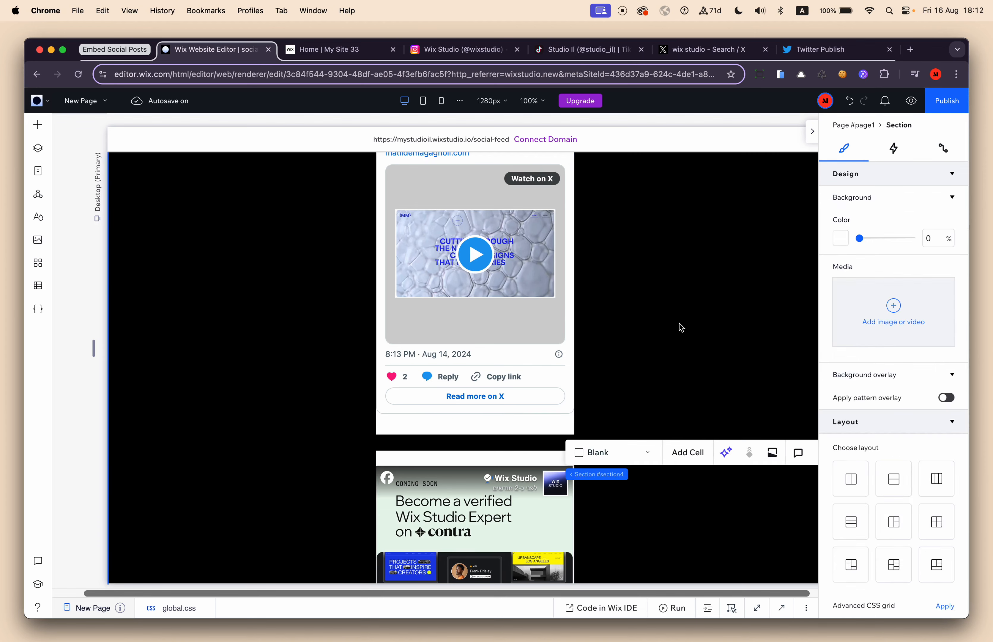
{"action": "scroll", "coordinate": [680, 324], "scroll_direction": "up", "scroll_amount": 5}
{"action": "scroll", "coordinate": [680, 323], "scroll_direction": "down", "scroll_amount": 6}
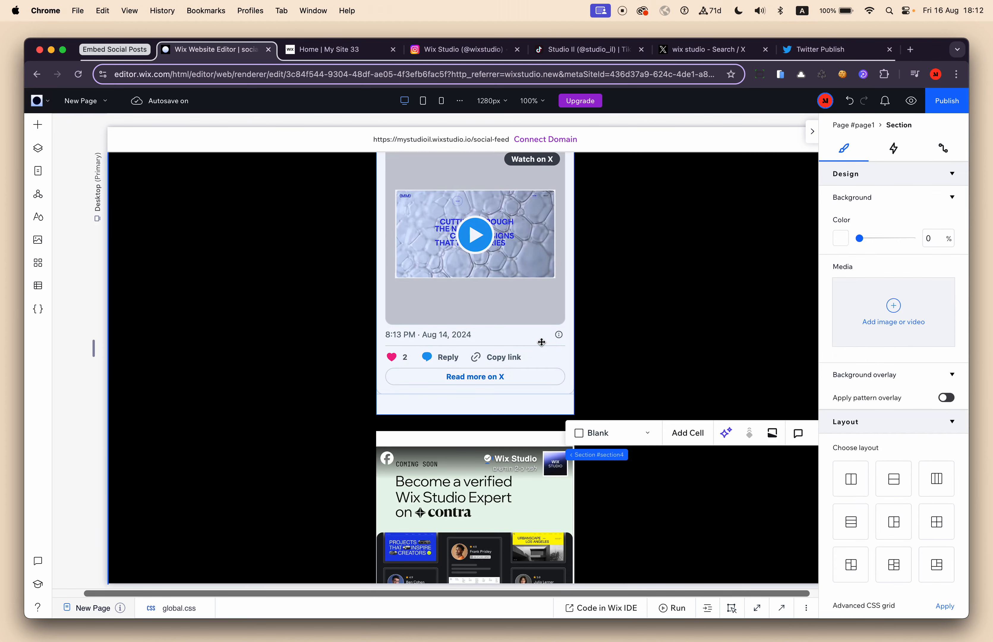
{"action": "left_click", "coordinate": [542, 341]}
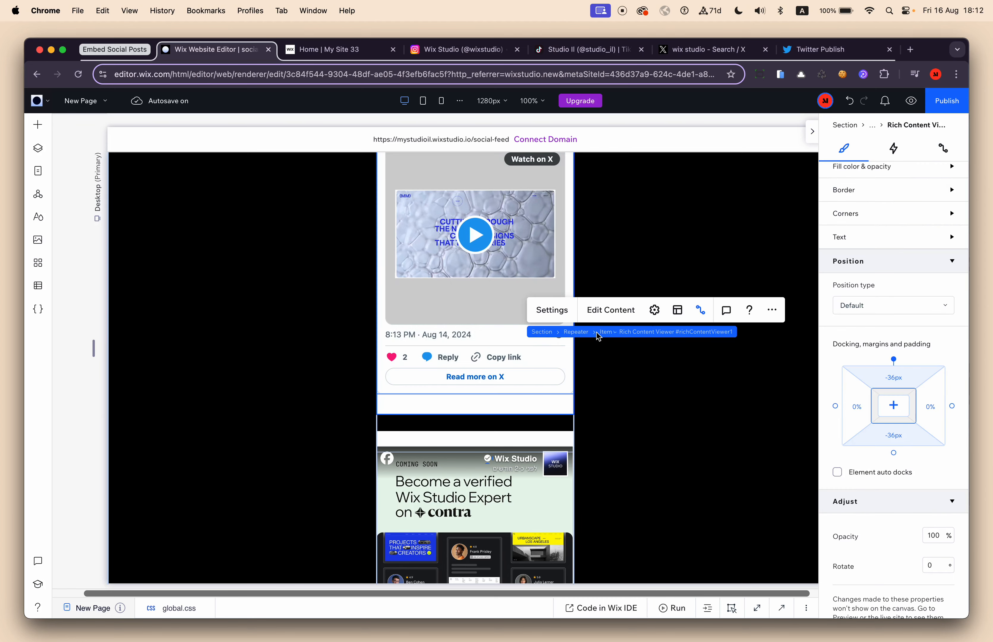
{"action": "left_click", "coordinate": [607, 334]}
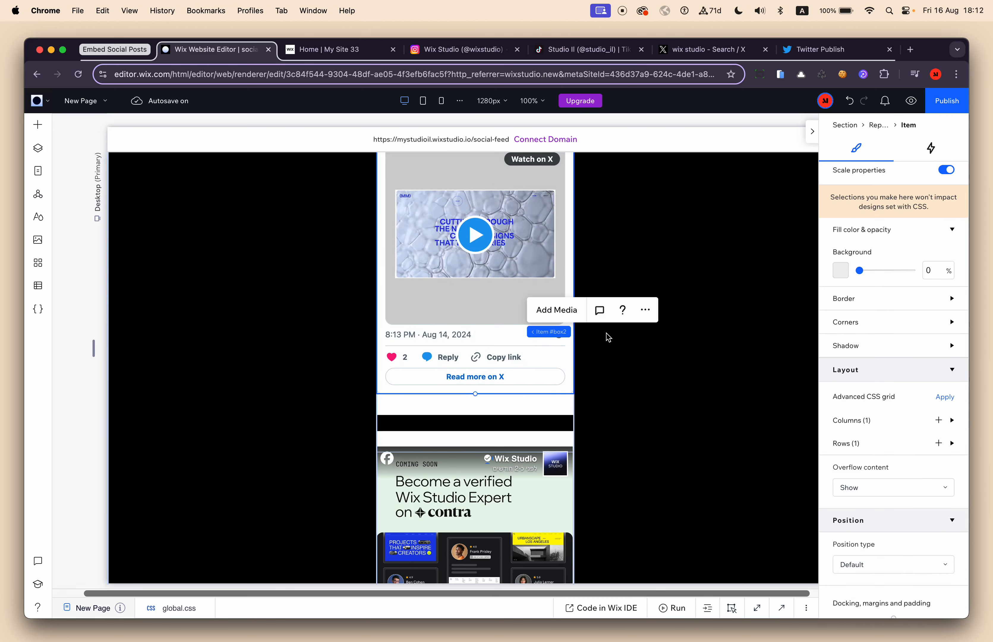
{"action": "left_click", "coordinate": [882, 492]}
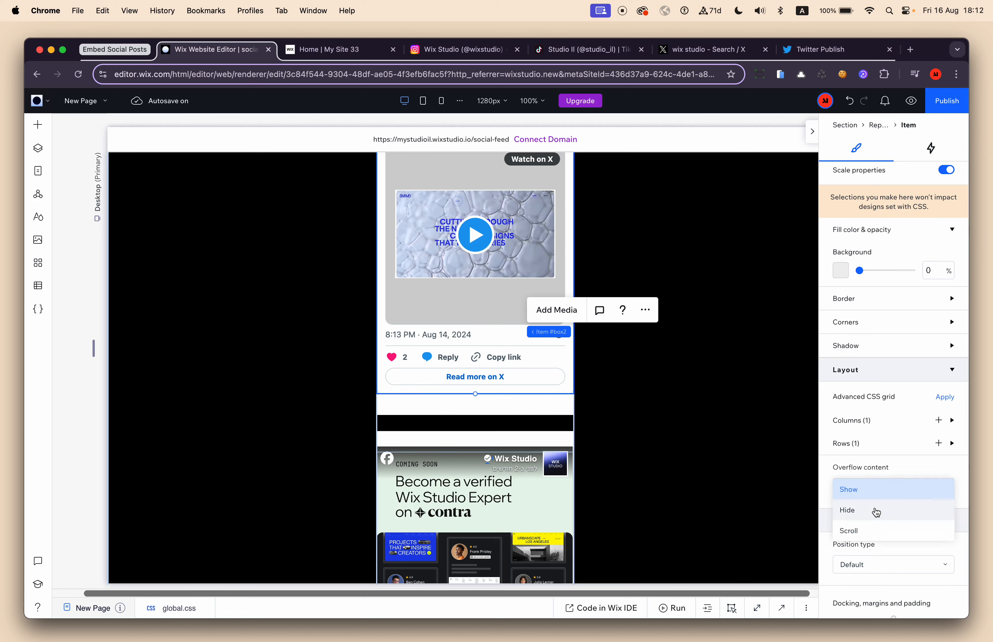
{"action": "left_click", "coordinate": [876, 518]}
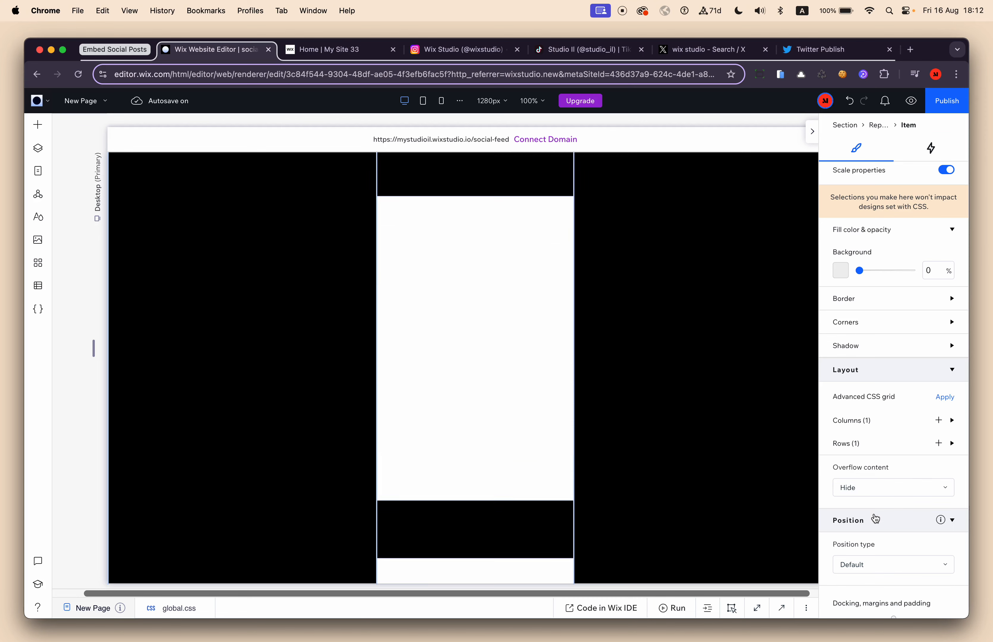
- Examine how the Rich Content Viewer is cropped below the Facebook post and select that viewer
{"action": "left_click", "coordinate": [660, 331]}
{"action": "scroll", "coordinate": [483, 284], "scroll_direction": "up", "scroll_amount": 5}
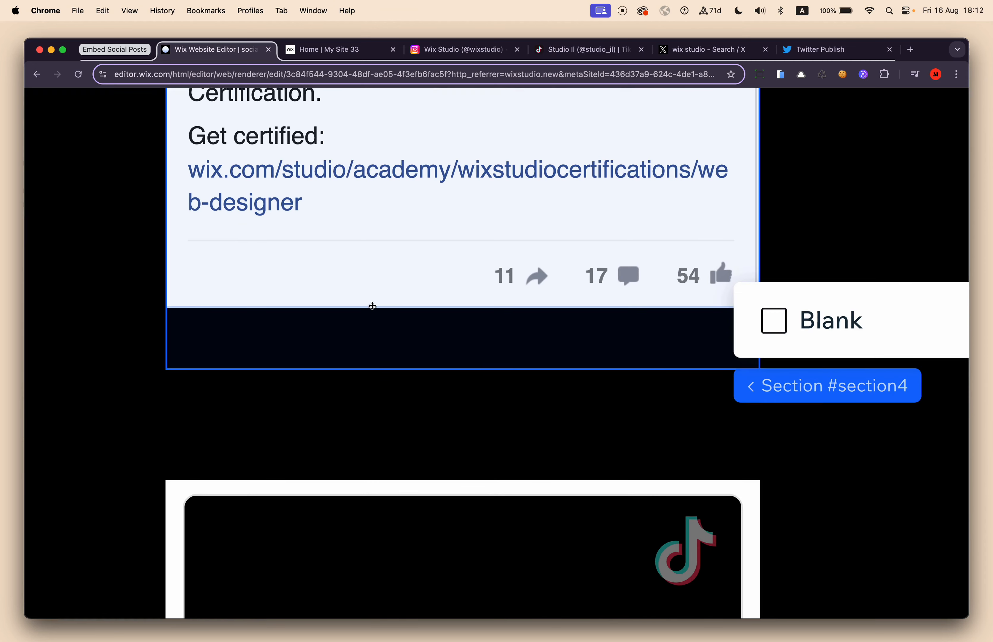
{"action": "left_click", "coordinate": [314, 284]}
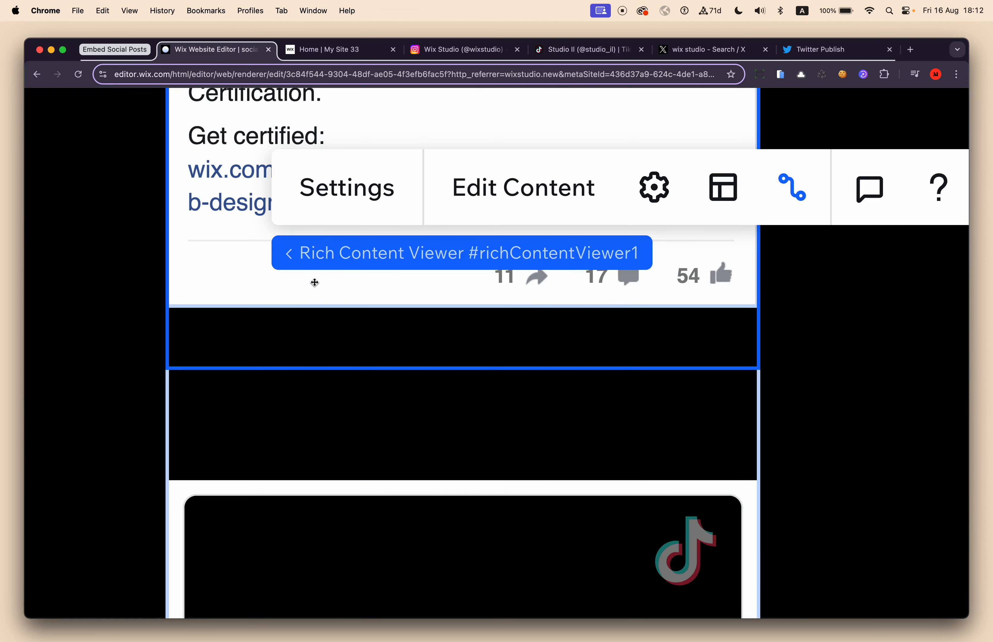
{"action": "mouse_move", "coordinate": [344, 262]}
{"action": "scroll", "coordinate": [317, 368], "scroll_direction": "down", "scroll_amount": 5}
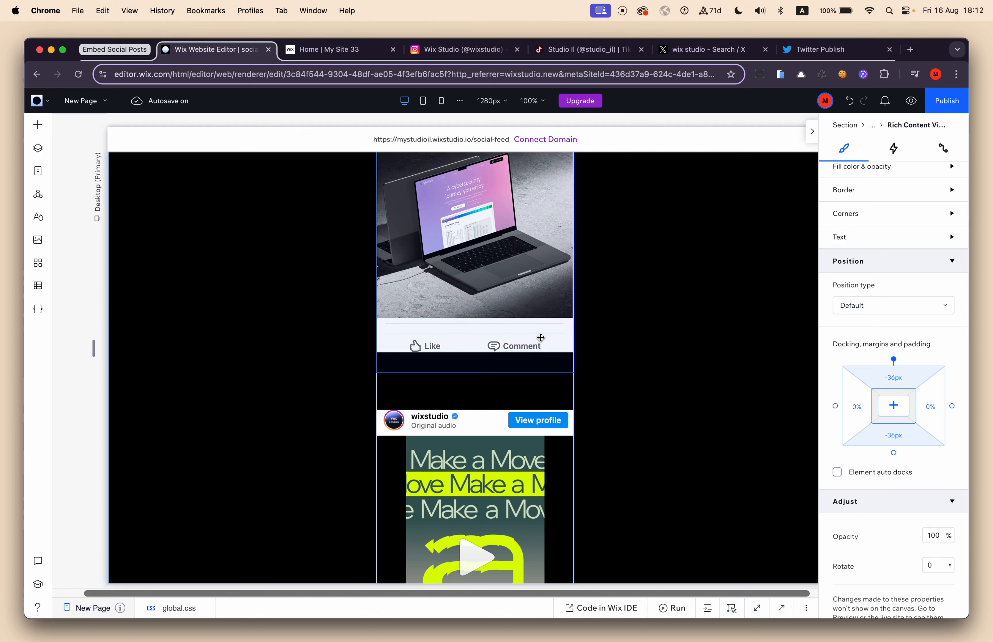
- Try a bottom margin of 0 px on the LinkedIn post's Rich Content Viewer
{"action": "left_click", "coordinate": [541, 337]}
{"action": "left_click", "coordinate": [895, 438]}
{"action": "type", "text": "0"}
{"action": "key", "text": "Return"}
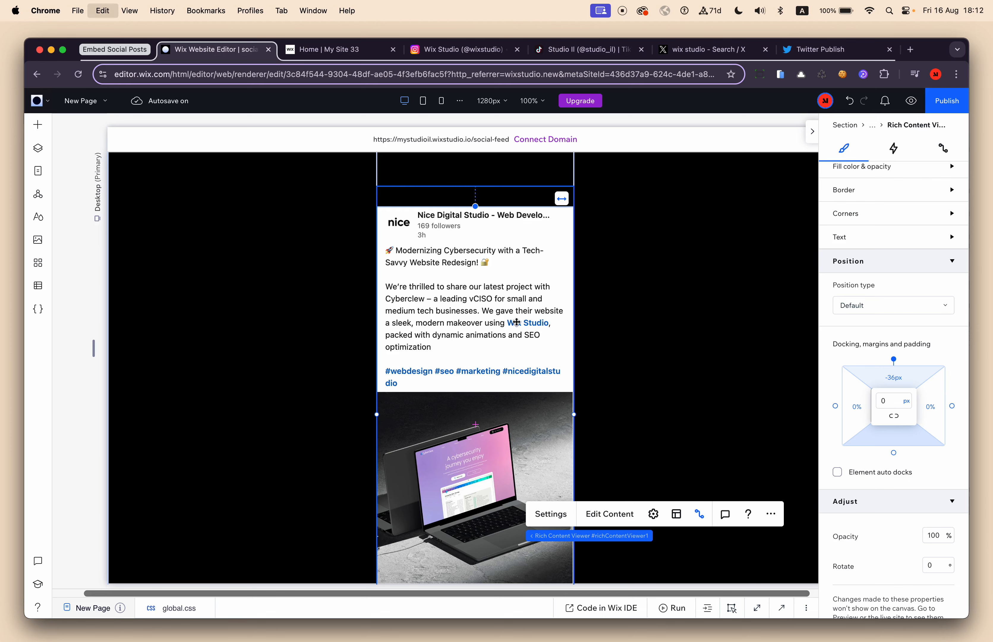
{"action": "scroll", "coordinate": [674, 354], "scroll_direction": "down", "scroll_amount": 5}
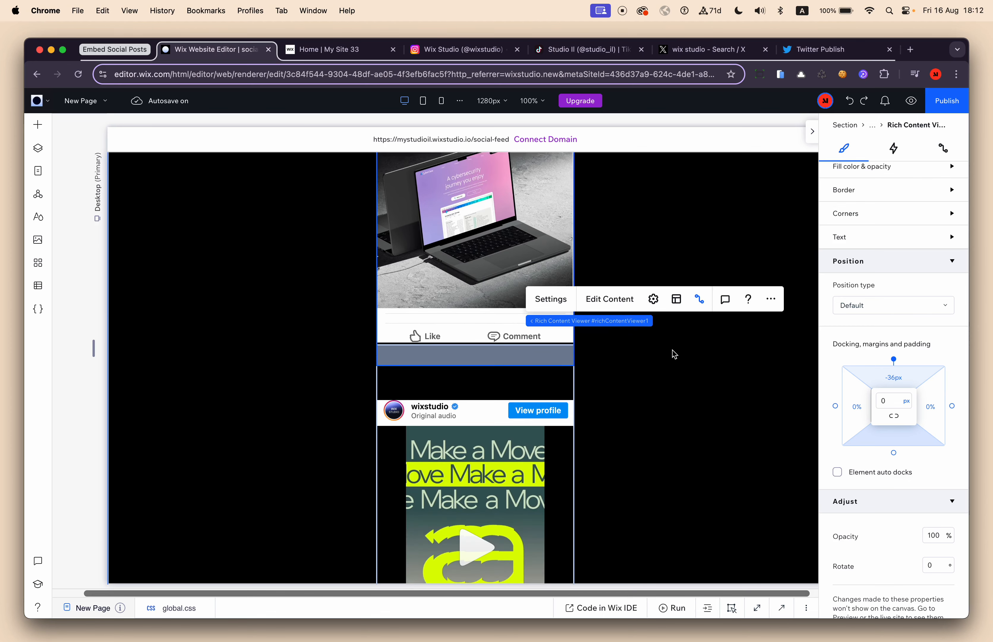
- Review the cropping and spacing of the Instagram and other embedded posts throughout the repeater feed
{"action": "scroll", "coordinate": [535, 446], "scroll_direction": "down", "scroll_amount": 2}
{"action": "left_click", "coordinate": [535, 446]}
{"action": "scroll", "coordinate": [740, 392], "scroll_direction": "down", "scroll_amount": 1}
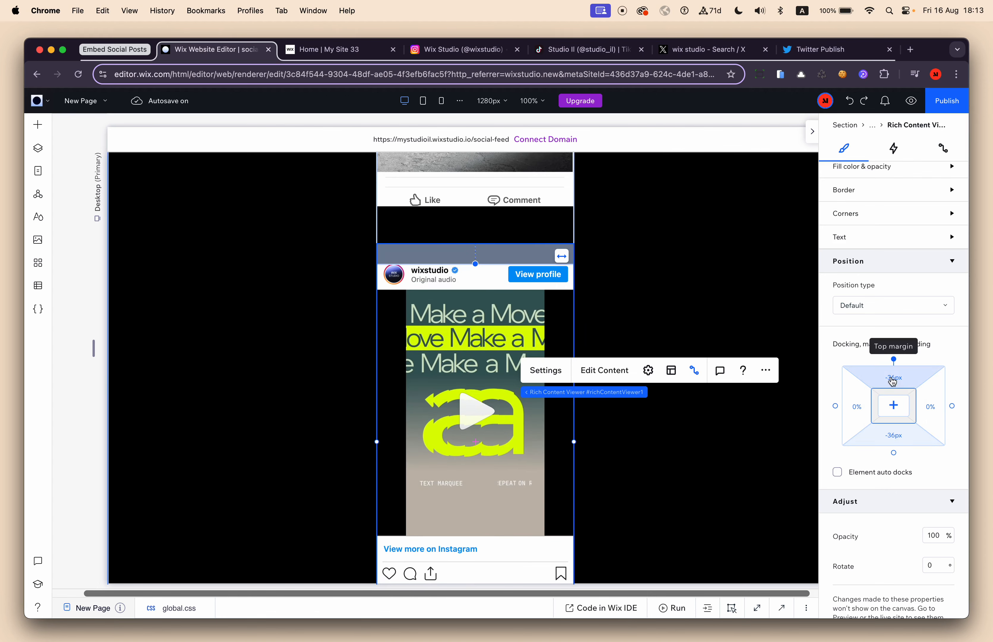
{"action": "scroll", "coordinate": [692, 288], "scroll_direction": "down", "scroll_amount": 5}
{"action": "left_click", "coordinate": [665, 370]}
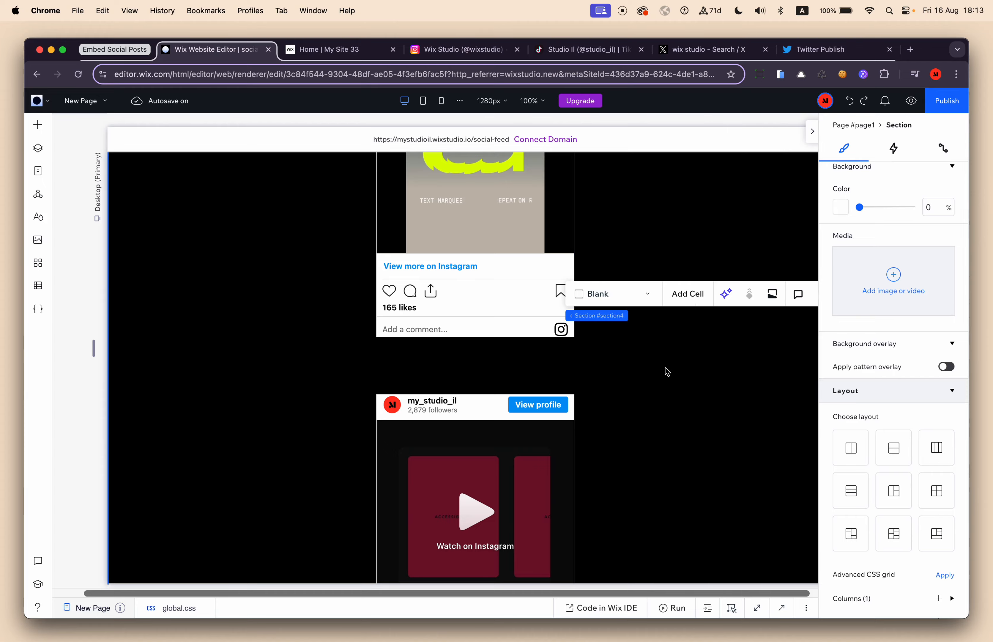
{"action": "scroll", "coordinate": [650, 397], "scroll_direction": "down", "scroll_amount": 5}
{"action": "scroll", "coordinate": [653, 397], "scroll_direction": "down", "scroll_amount": 15}
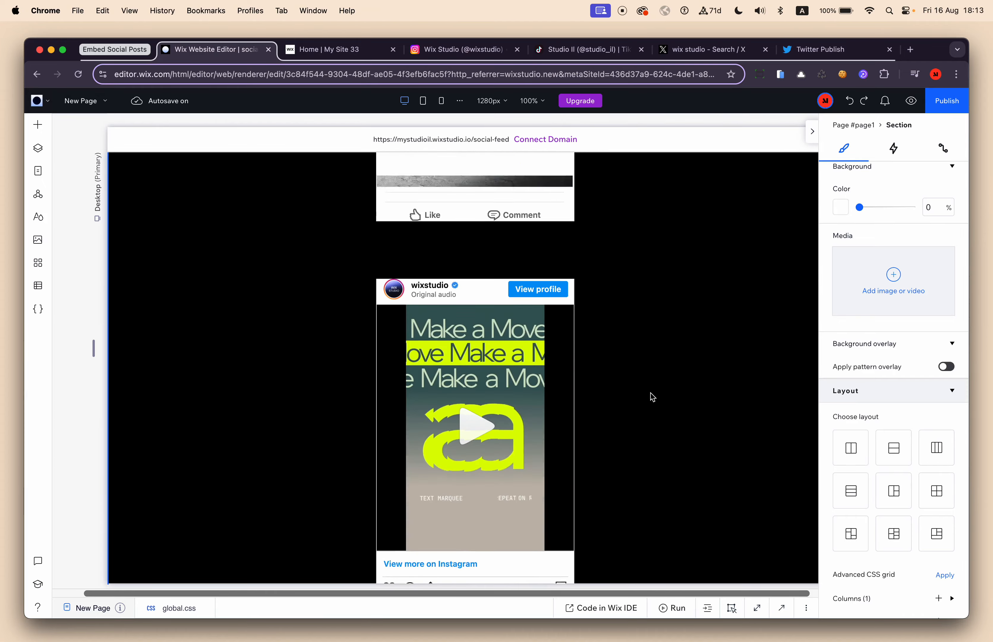
{"action": "scroll", "coordinate": [653, 398], "scroll_direction": "down", "scroll_amount": 10}
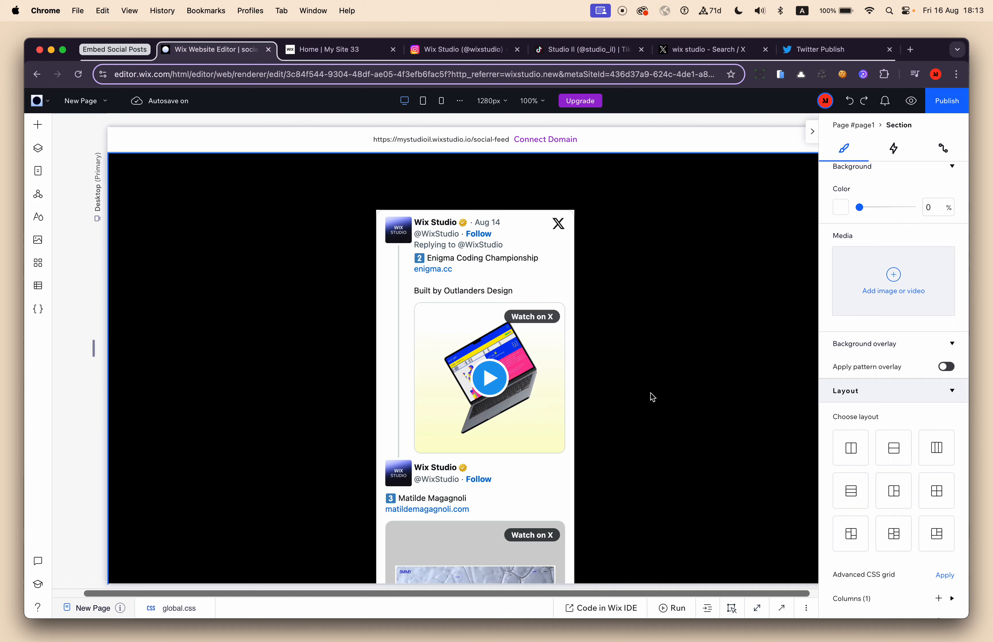
- Try a bottom margin of -26 px on the first post's Rich Content Viewer and check the posts below
{"action": "left_click", "coordinate": [576, 322]}
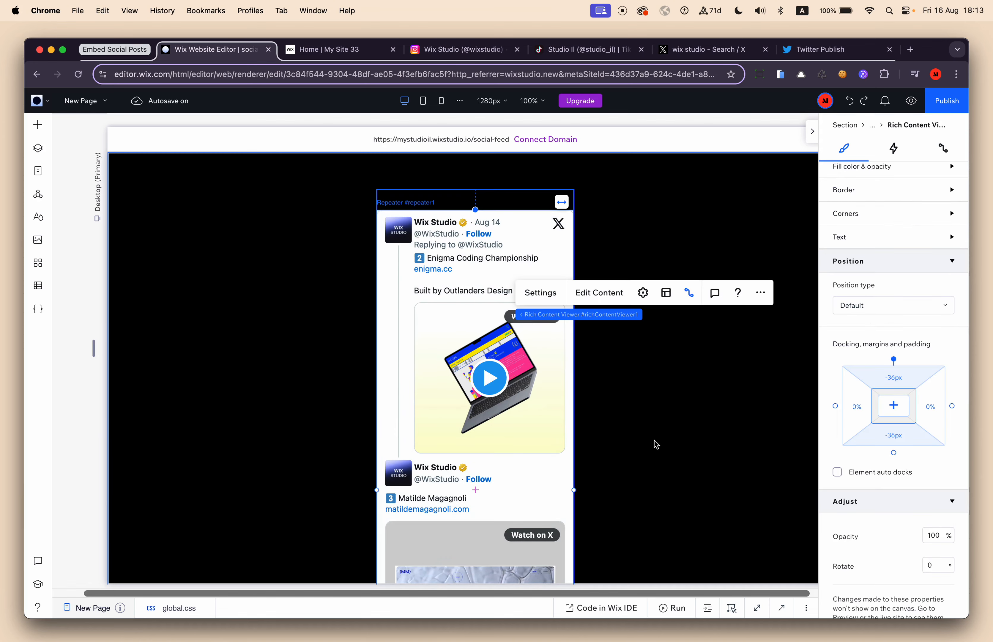
{"action": "scroll", "coordinate": [654, 442], "scroll_direction": "down", "scroll_amount": 6}
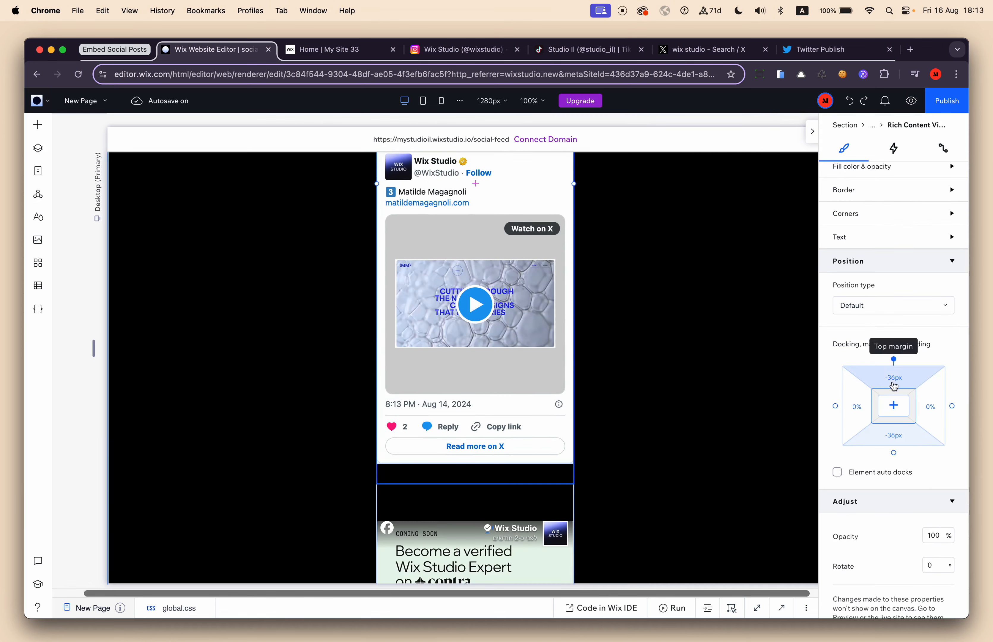
{"action": "left_click", "coordinate": [895, 434]}
{"action": "type", "text": "-2"}
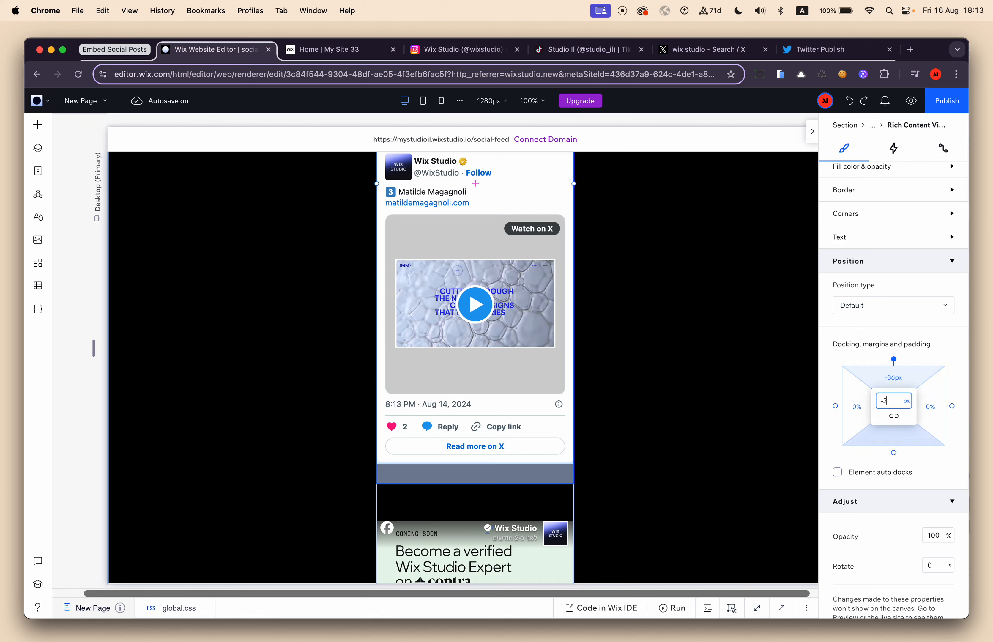
{"action": "type", "text": "6"}
{"action": "key", "text": "Return"}
{"action": "scroll", "coordinate": [729, 433], "scroll_direction": "down", "scroll_amount": 8}
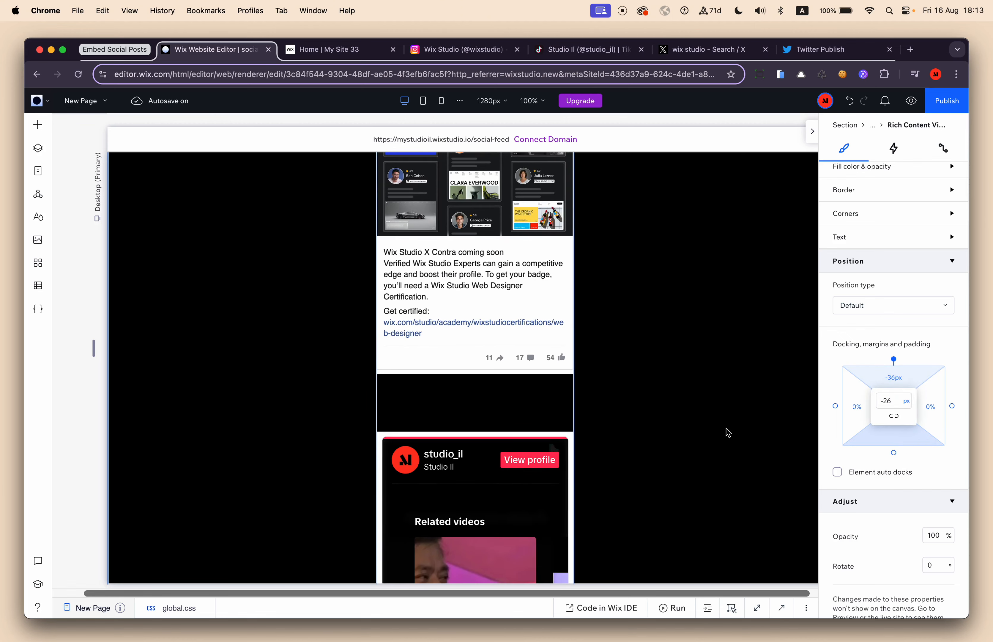
- Try a bottom margin of -30 px on the Rich Content Viewer and compare the lower edges of the posts
{"action": "left_click", "coordinate": [887, 401]}
{"action": "key", "text": "Return"}
{"action": "scroll", "coordinate": [645, 434], "scroll_direction": "down", "scroll_amount": 5}
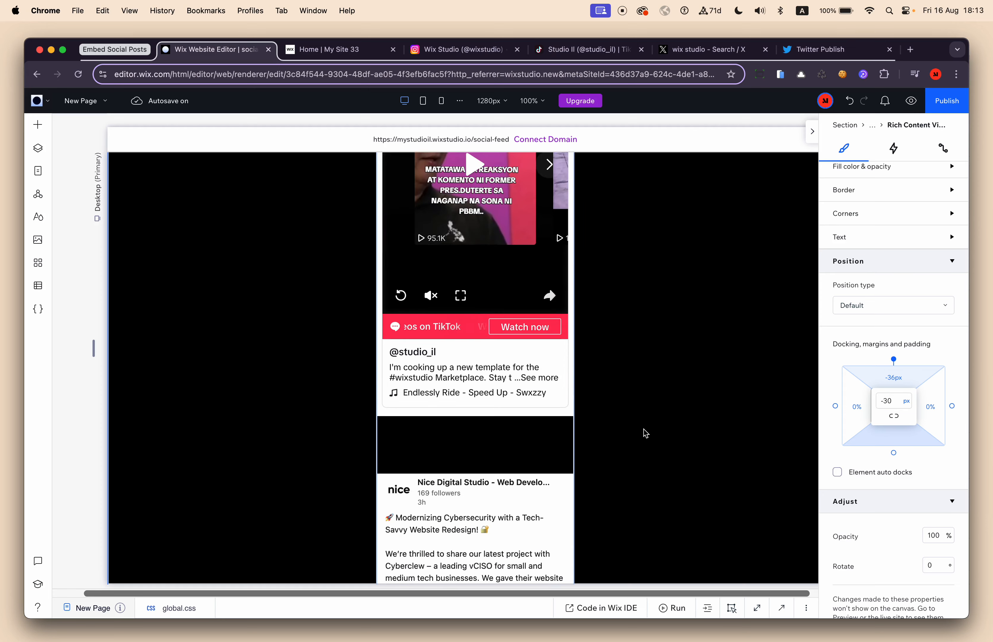
{"action": "scroll", "coordinate": [646, 433], "scroll_direction": "up", "scroll_amount": 6}
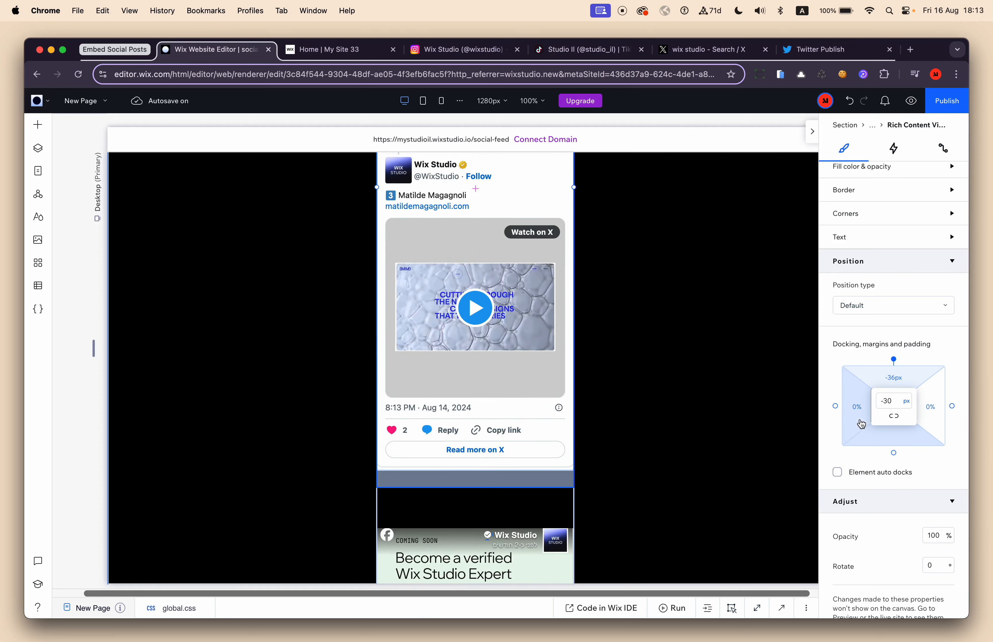
- Set the Rich Content Viewer's bottom margin to -36 px and publish the site
{"action": "left_click", "coordinate": [893, 401]}
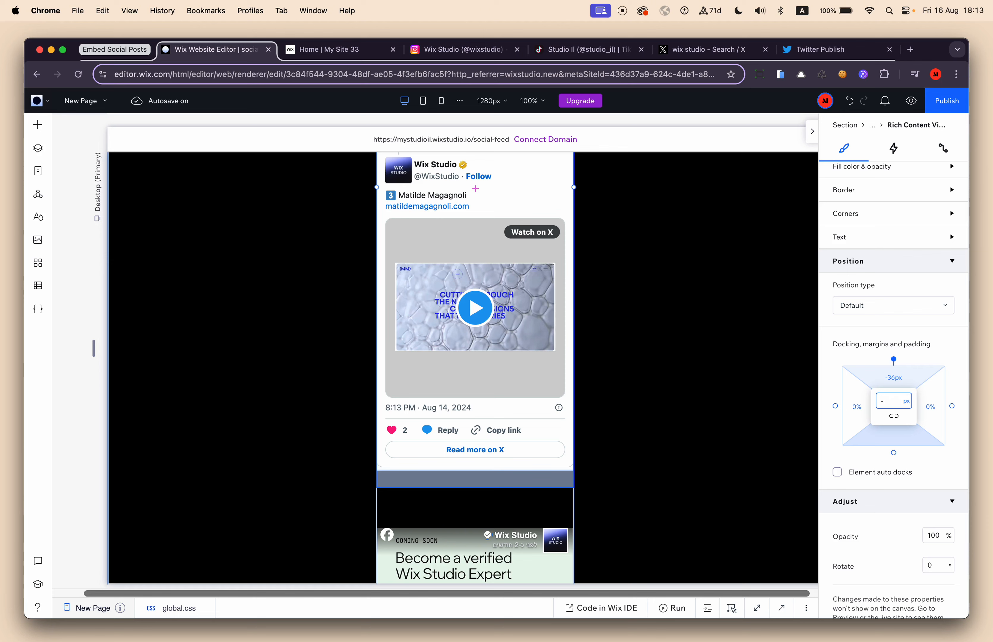
{"action": "type", "text": "-36"}
{"action": "left_click", "coordinate": [780, 365]}
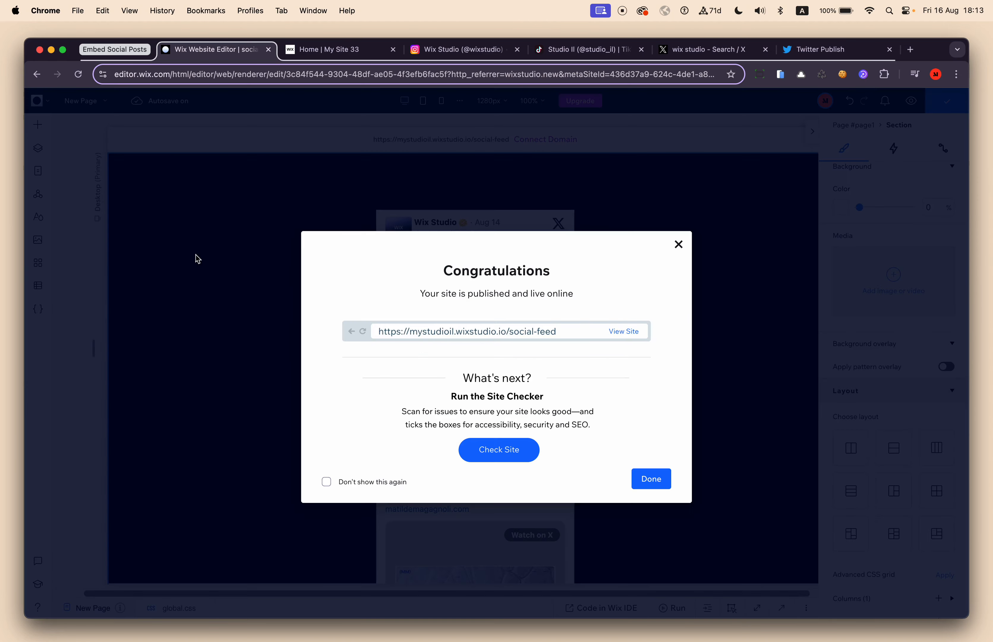
{"action": "left_click", "coordinate": [180, 251]}
- Open the live version of New Page from the SEO basics in its page settings
{"action": "left_click", "coordinate": [38, 171]}
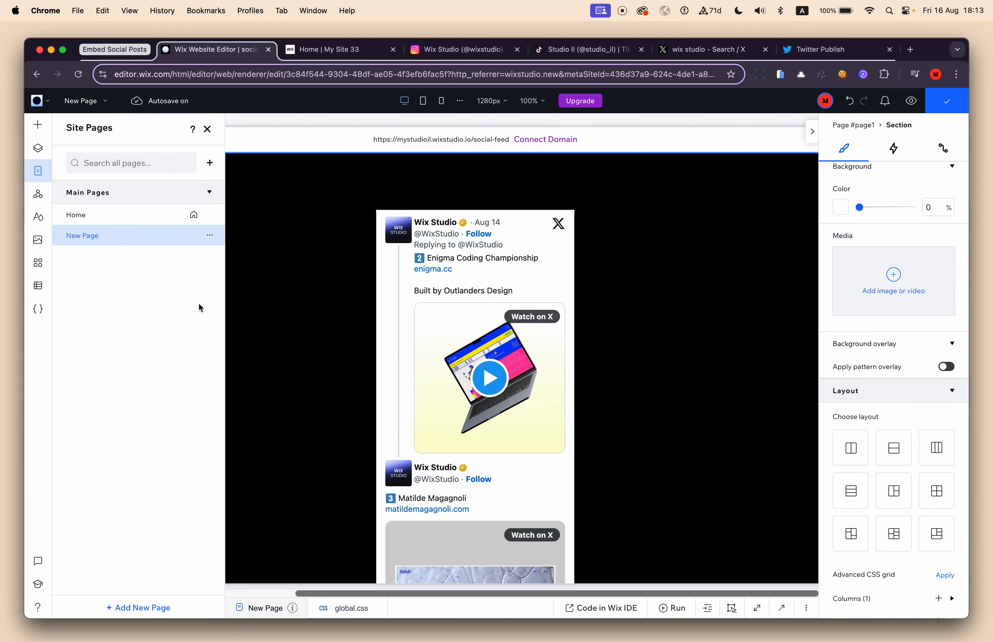
{"action": "left_click", "coordinate": [208, 239]}
{"action": "left_click", "coordinate": [267, 266]}
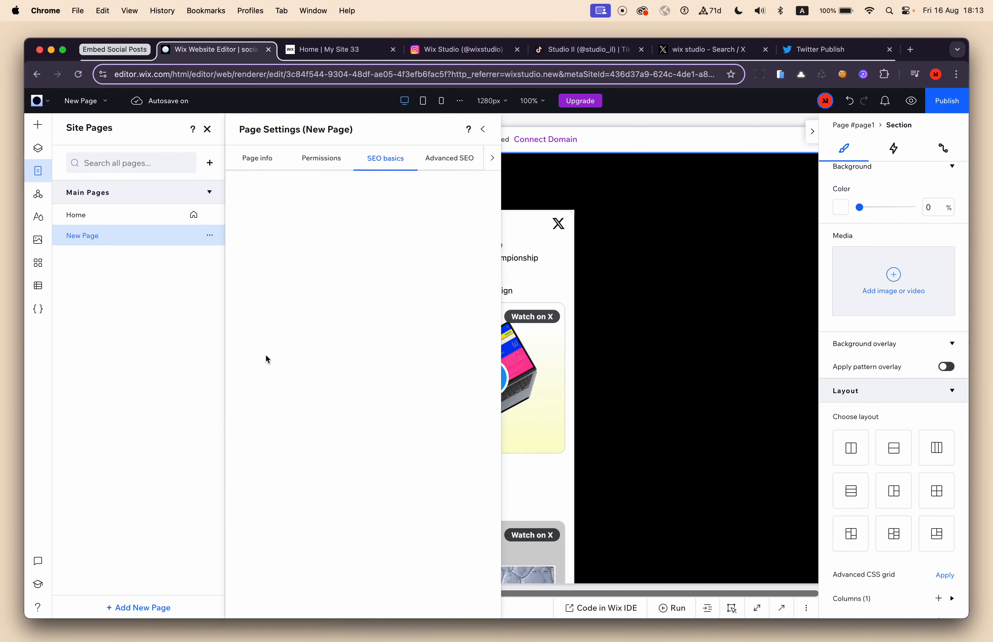
{"action": "left_click", "coordinate": [258, 459]}
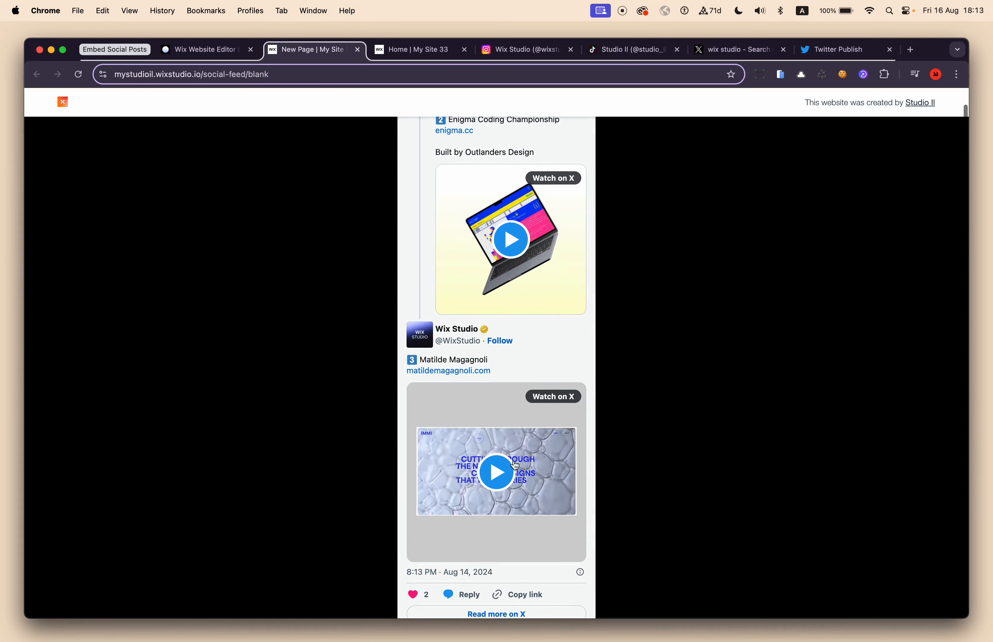
{"action": "left_click", "coordinate": [516, 466]}
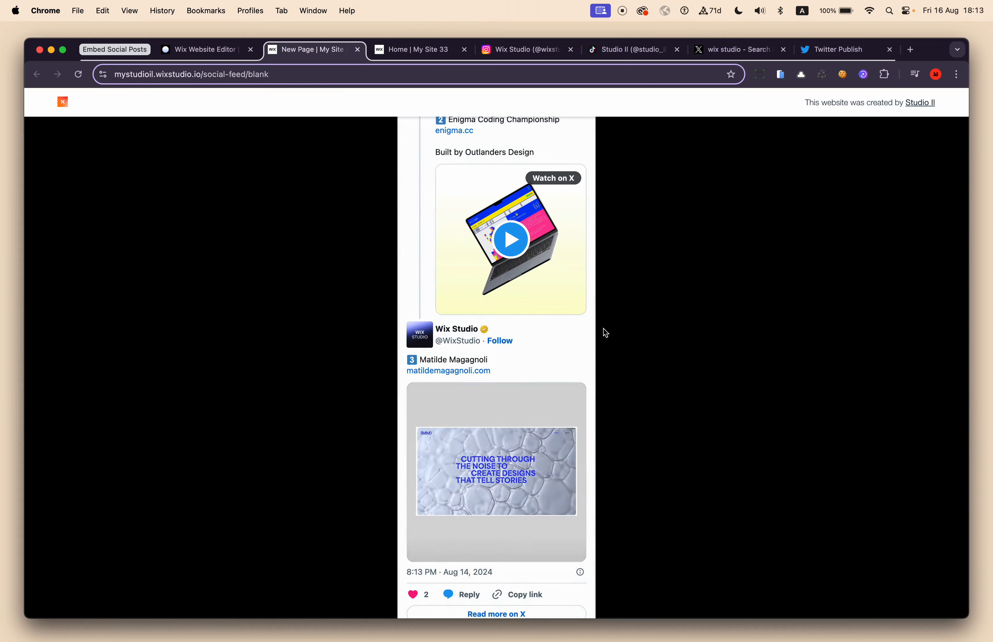
{"action": "scroll", "coordinate": [604, 329], "scroll_direction": "down", "scroll_amount": 10}
{"action": "scroll", "coordinate": [604, 328], "scroll_direction": "up", "scroll_amount": 12}
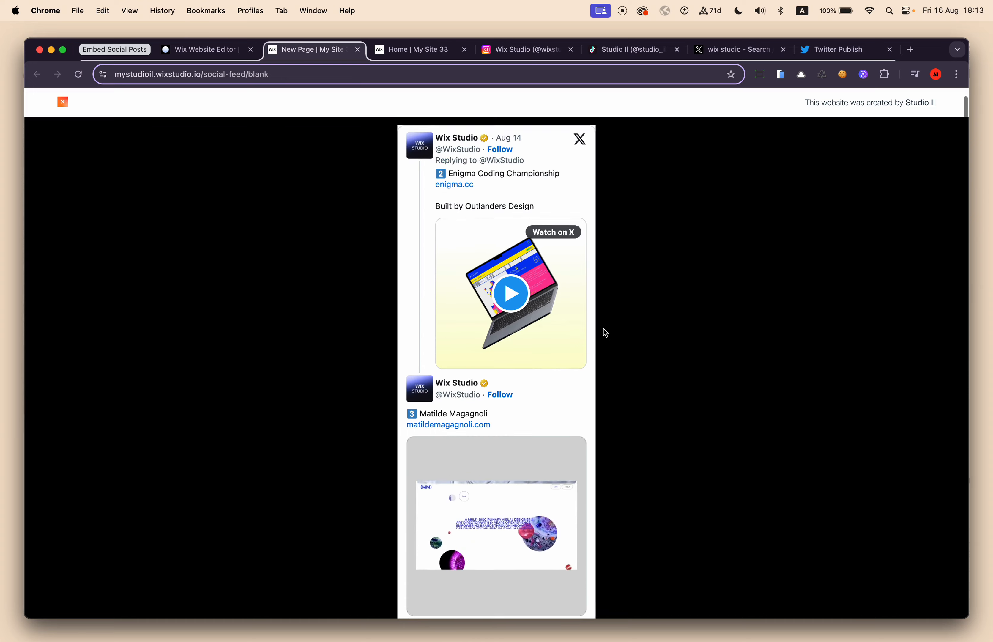
{"action": "scroll", "coordinate": [585, 348], "scroll_direction": "down", "scroll_amount": 8}
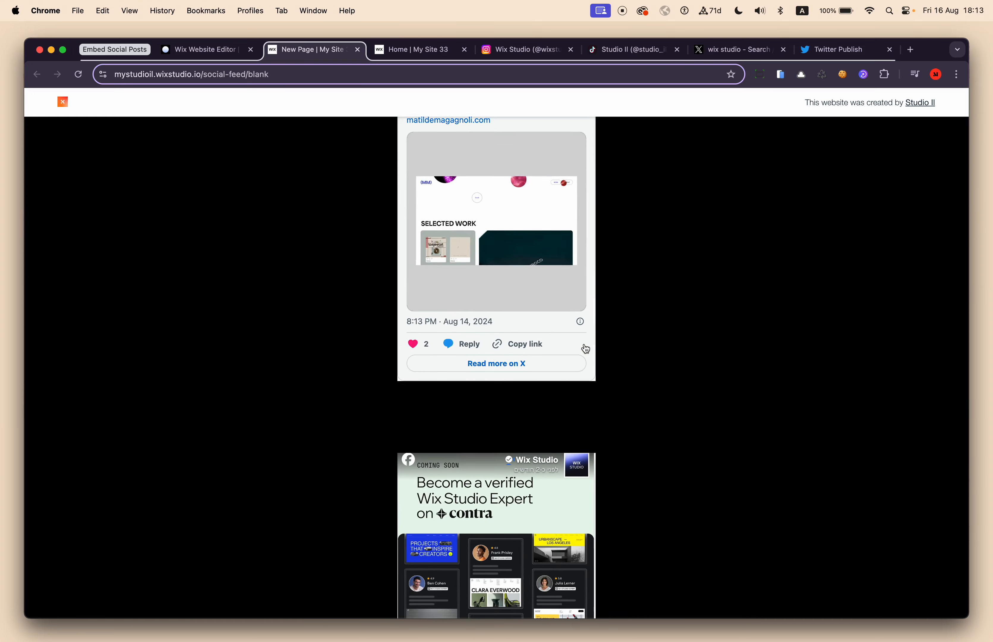
- Review the Facebook, TikTok and LinkedIn posts in the published feed and turn on the sound of the TikTok video
{"action": "scroll", "coordinate": [585, 349], "scroll_direction": "down", "scroll_amount": 5}
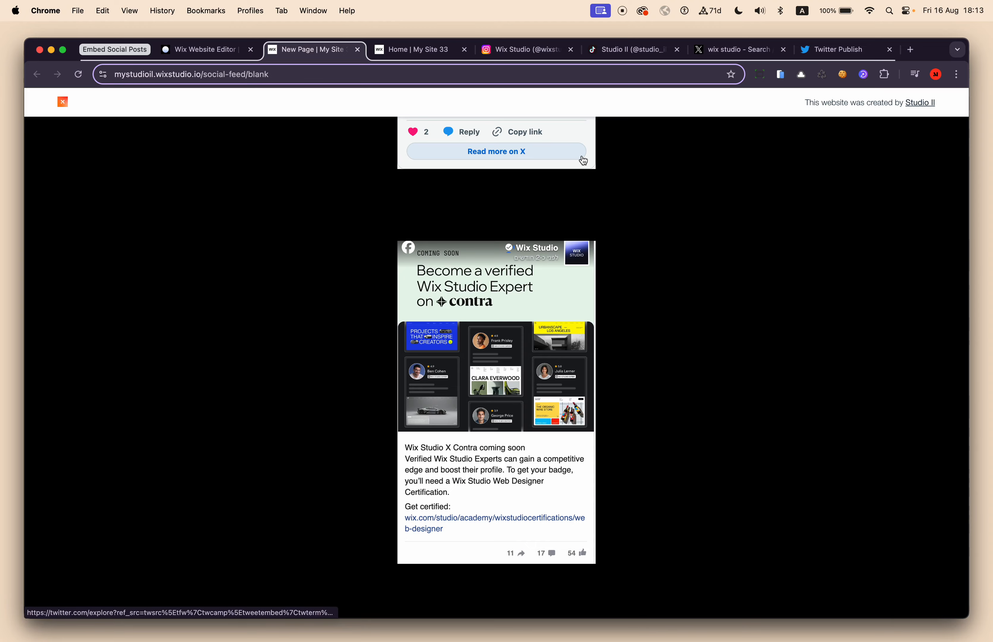
{"action": "scroll", "coordinate": [649, 283], "scroll_direction": "down", "scroll_amount": 12}
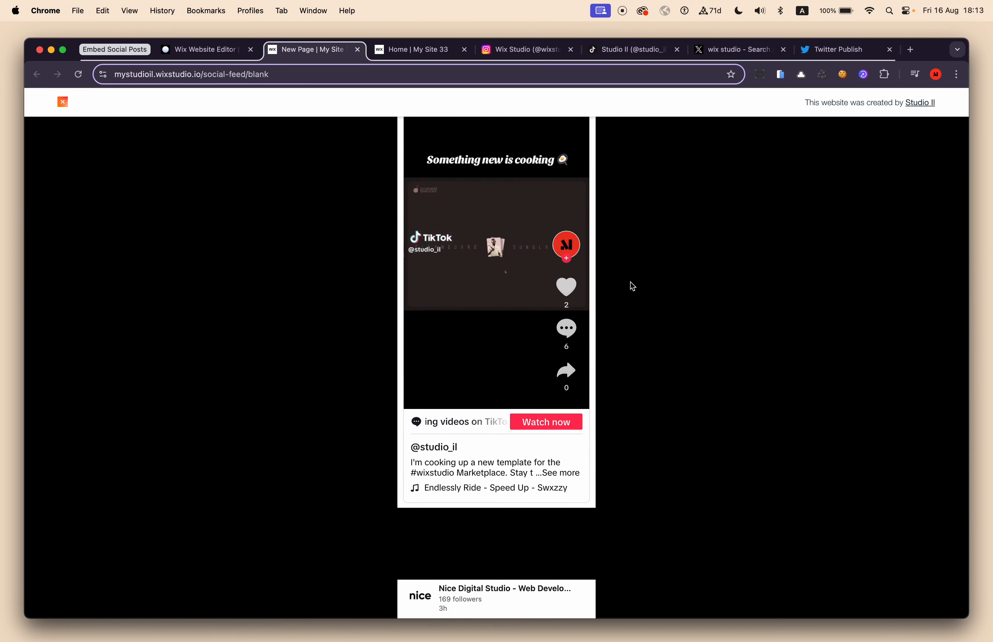
{"action": "scroll", "coordinate": [497, 431], "scroll_direction": "down", "scroll_amount": 10}
{"action": "scroll", "coordinate": [496, 430], "scroll_direction": "up", "scroll_amount": 10}
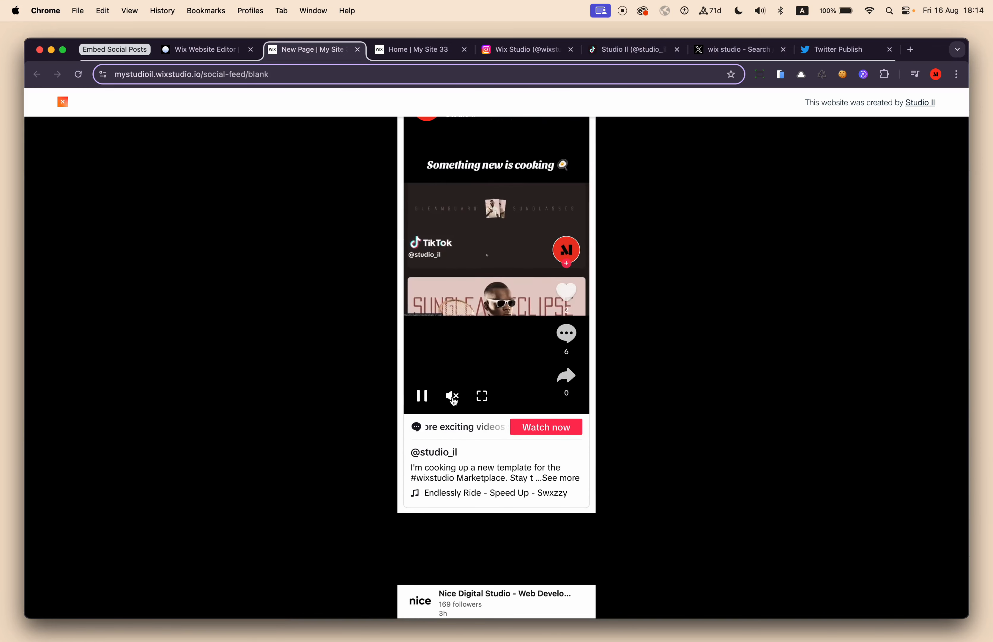
{"action": "scroll", "coordinate": [501, 372], "scroll_direction": "up", "scroll_amount": 3}
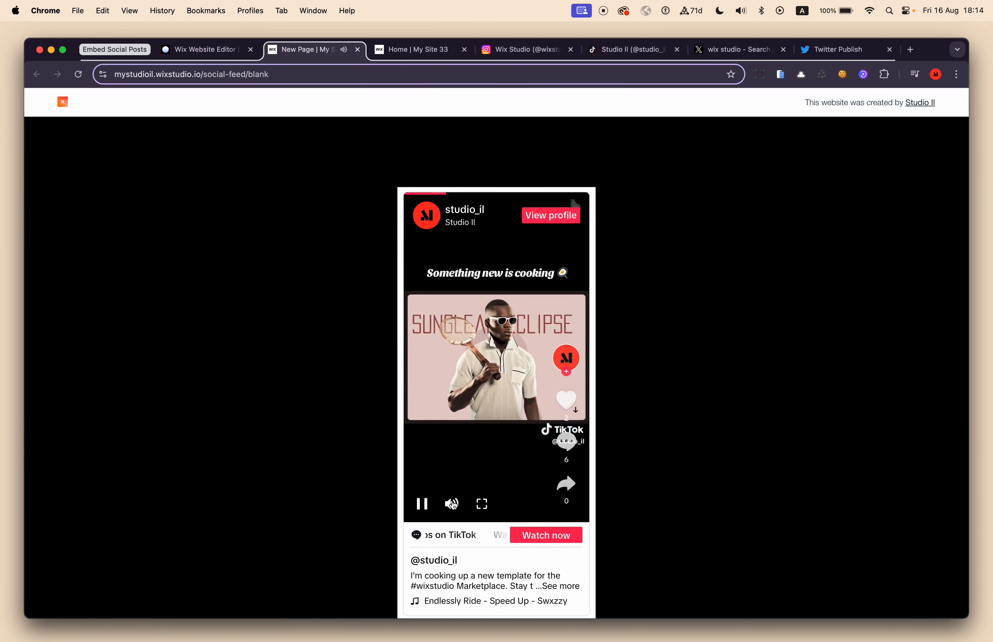
{"action": "scroll", "coordinate": [716, 387], "scroll_direction": "down", "scroll_amount": 20}
{"action": "scroll", "coordinate": [723, 385], "scroll_direction": "down", "scroll_amount": 1}
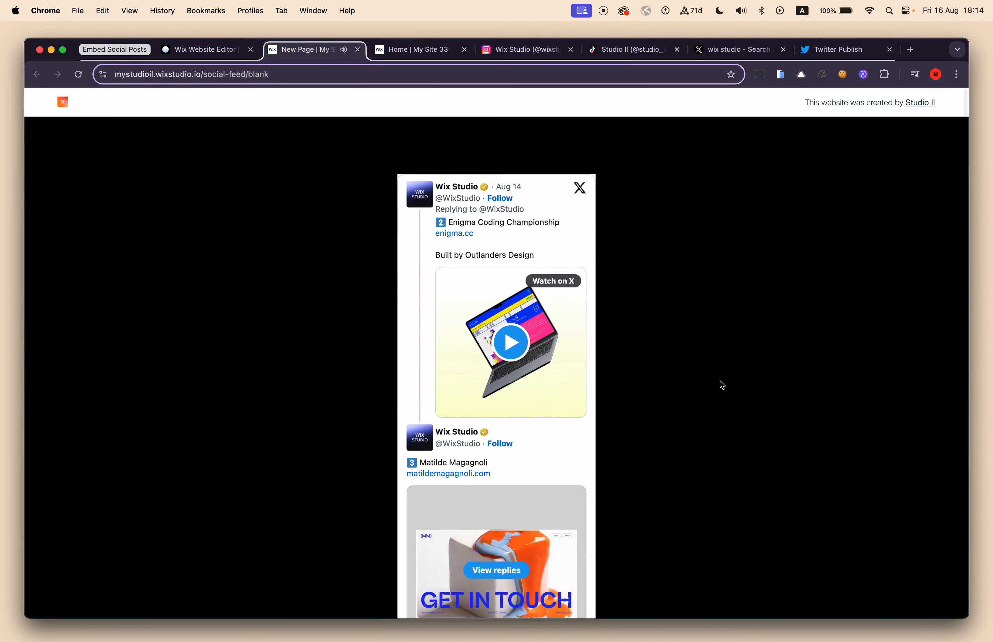
- Return to the site editor and open the Social Embed content of the first Twitter item in the Social Feed collection
{"action": "left_click", "coordinate": [216, 59]}
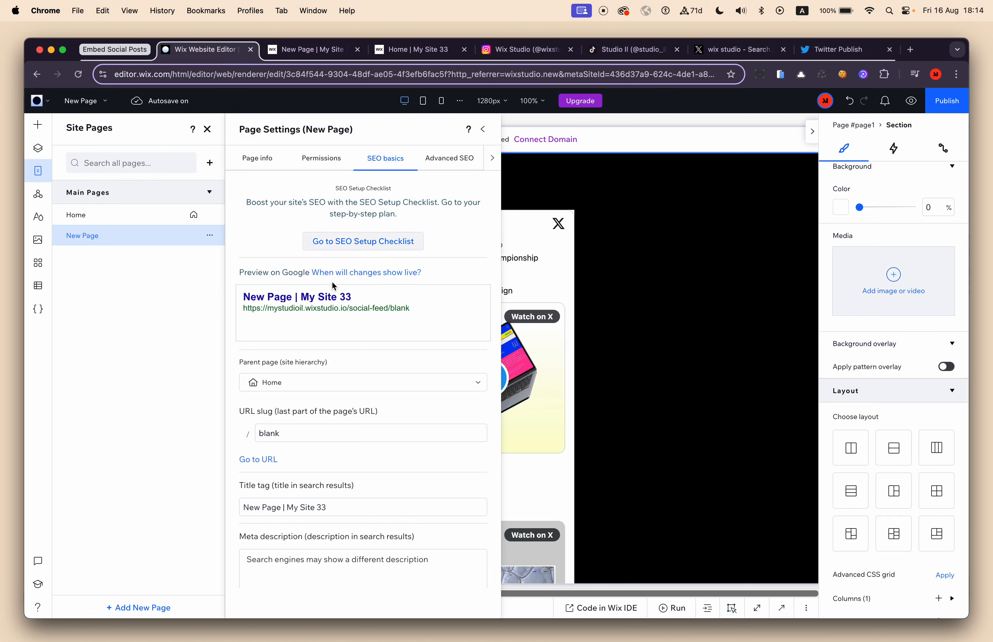
{"action": "left_click", "coordinate": [483, 131]}
{"action": "left_click", "coordinate": [46, 279]}
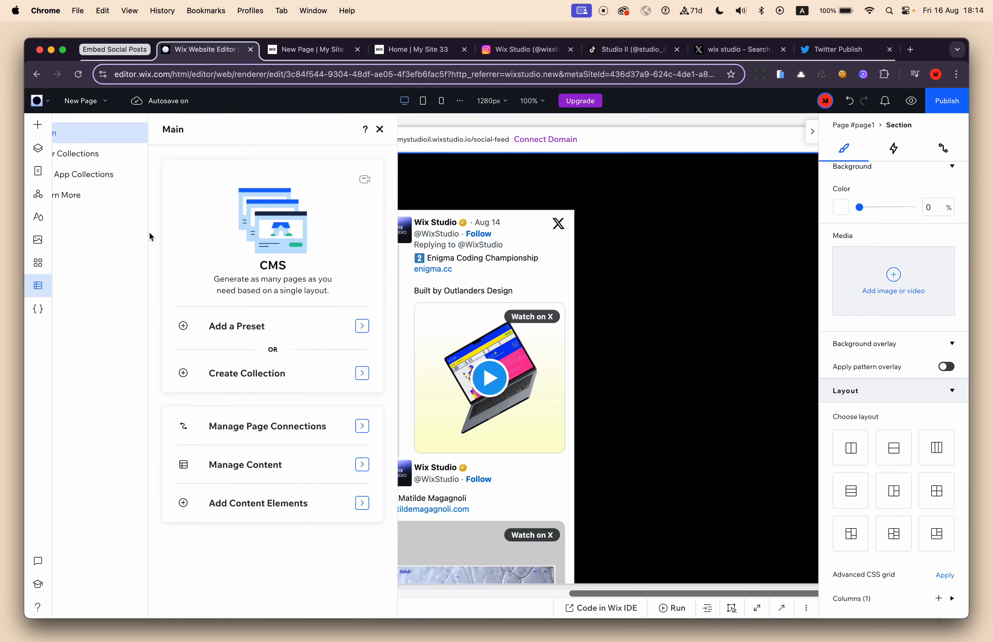
{"action": "left_click", "coordinate": [128, 165]}
{"action": "left_click", "coordinate": [281, 194]}
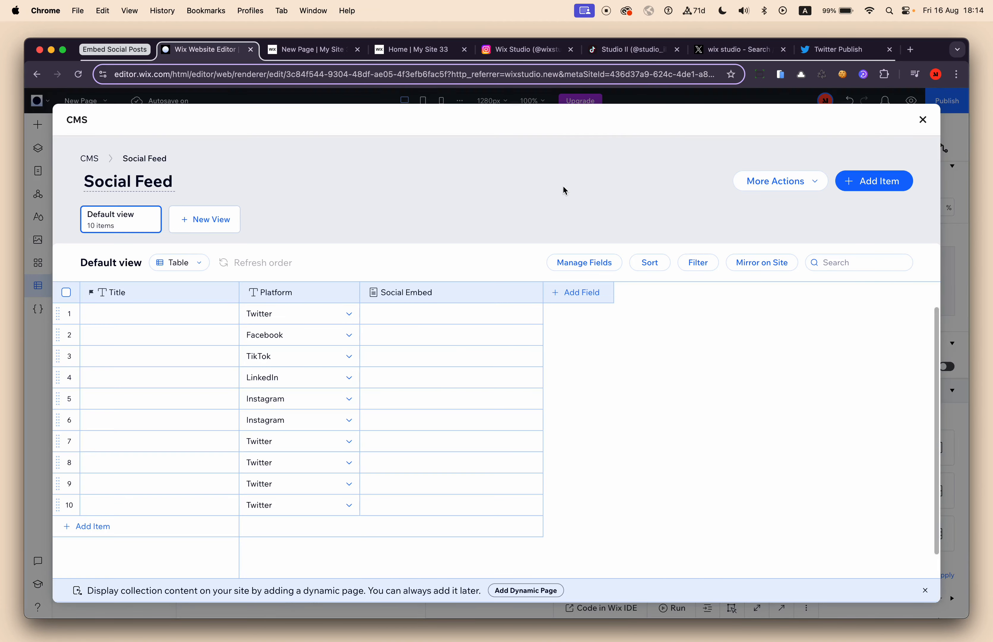
{"action": "left_click", "coordinate": [467, 320]}
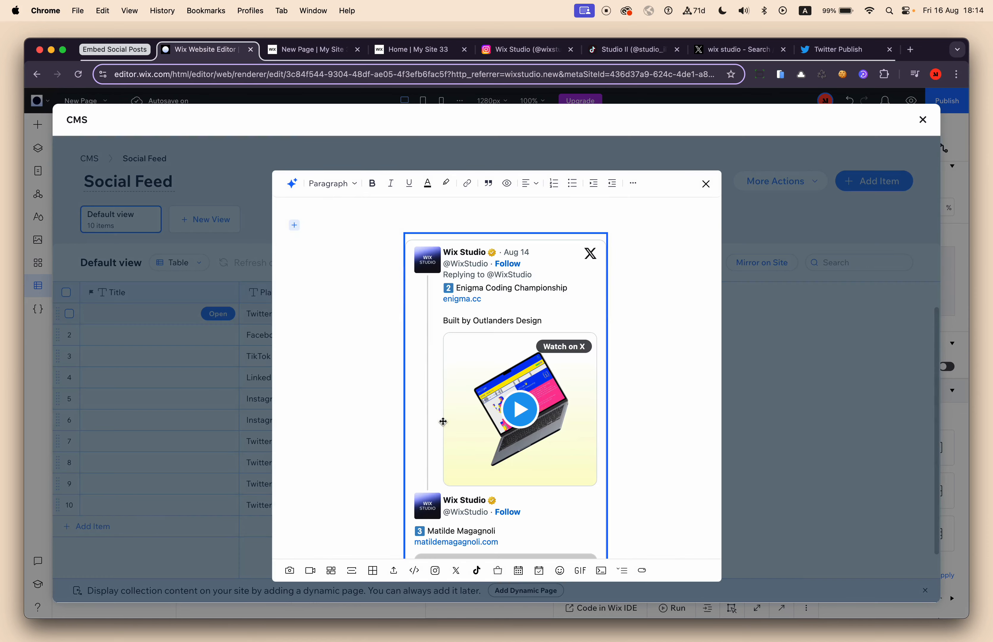
{"action": "scroll", "coordinate": [360, 414], "scroll_direction": "down", "scroll_amount": 7}
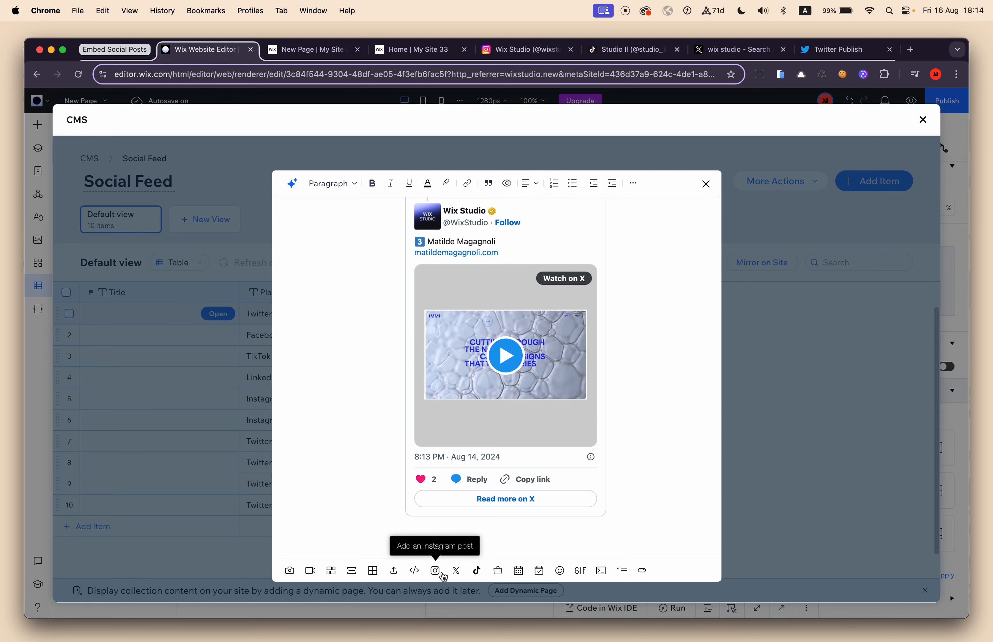
- Open the HTML code of the embedded Twitter post, examine the blockquote markup and close it without saving
{"action": "left_click", "coordinate": [442, 452]}
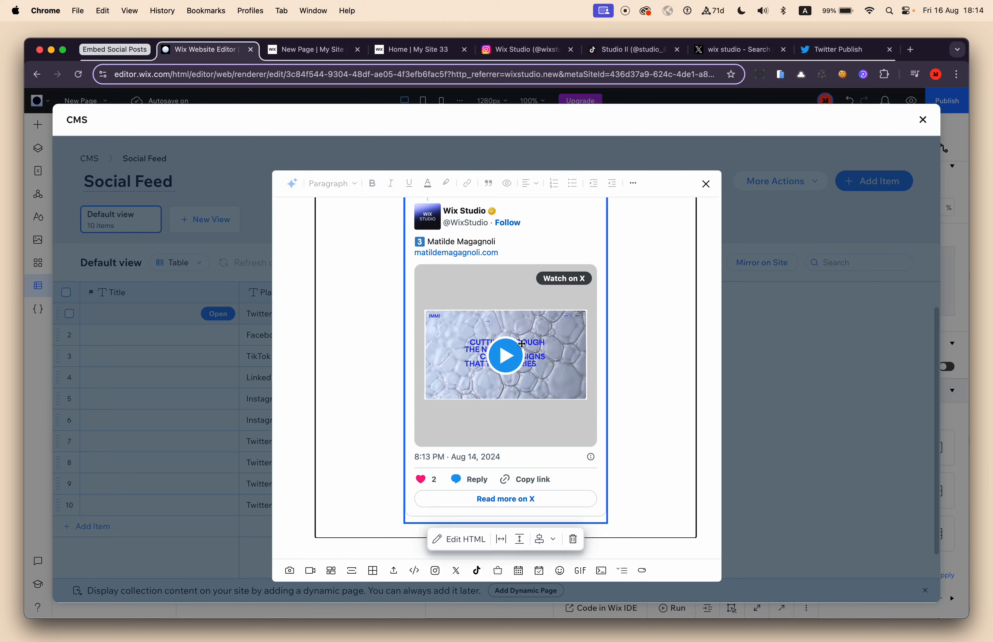
{"action": "left_click", "coordinate": [455, 539]}
{"action": "scroll", "coordinate": [435, 444], "scroll_direction": "down", "scroll_amount": 5}
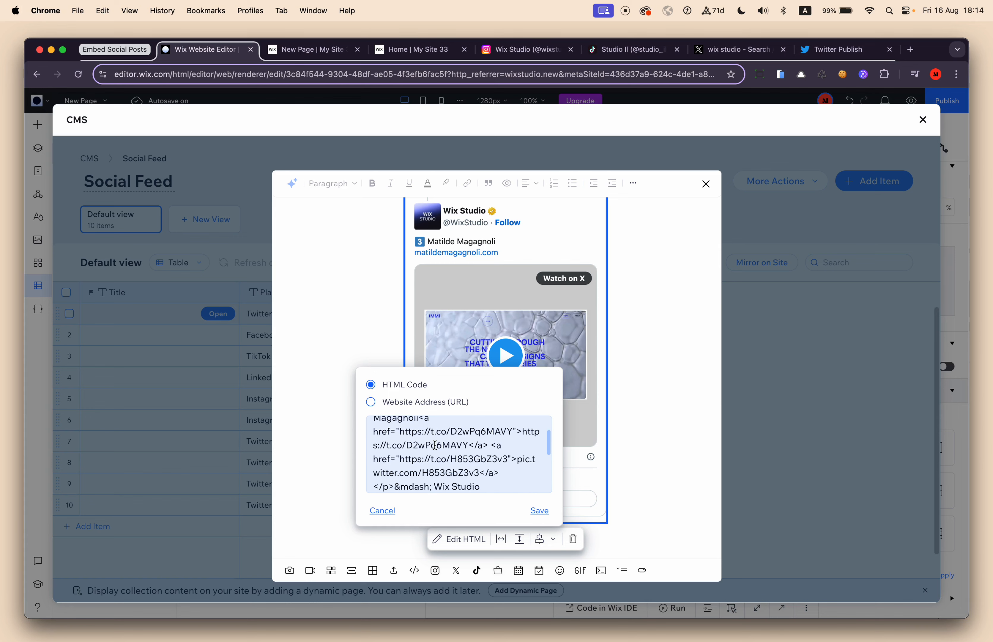
{"action": "scroll", "coordinate": [435, 444], "scroll_direction": "up", "scroll_amount": 5}
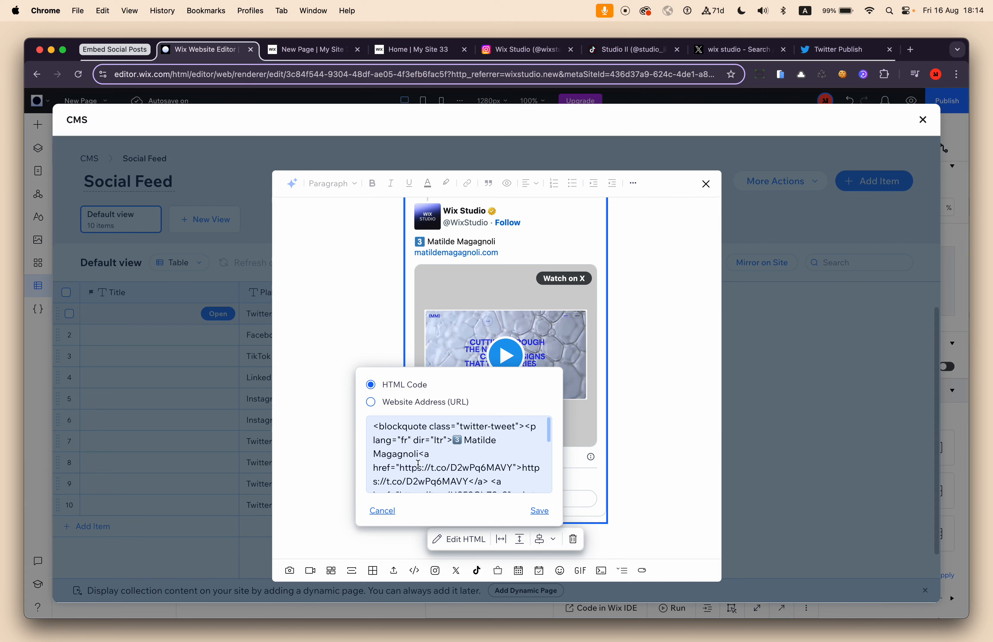
{"action": "scroll", "coordinate": [419, 464], "scroll_direction": "down", "scroll_amount": 5}
{"action": "scroll", "coordinate": [418, 464], "scroll_direction": "up", "scroll_amount": 5}
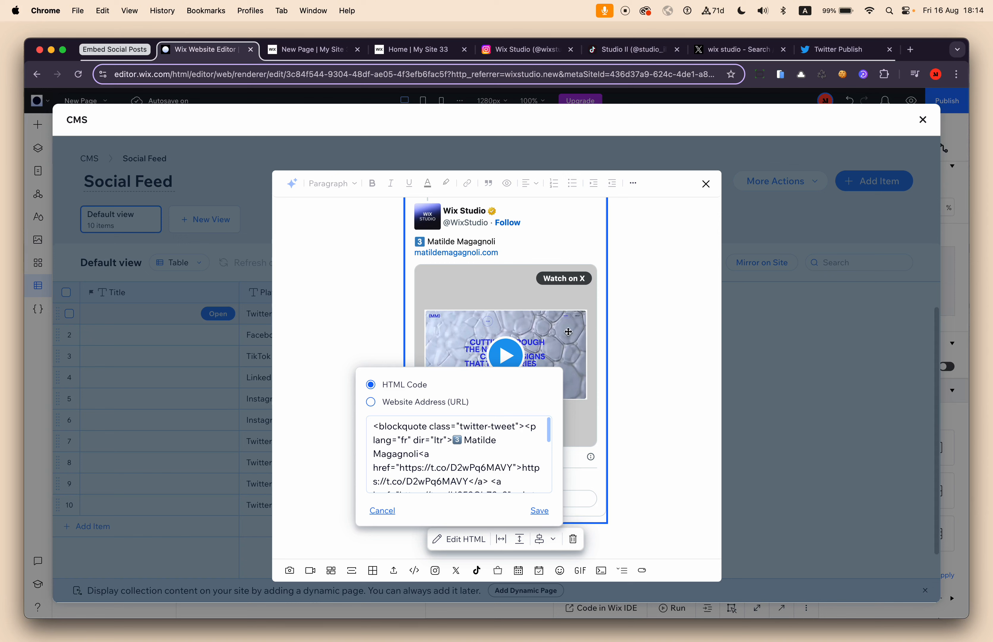
{"action": "left_click", "coordinate": [583, 435]}
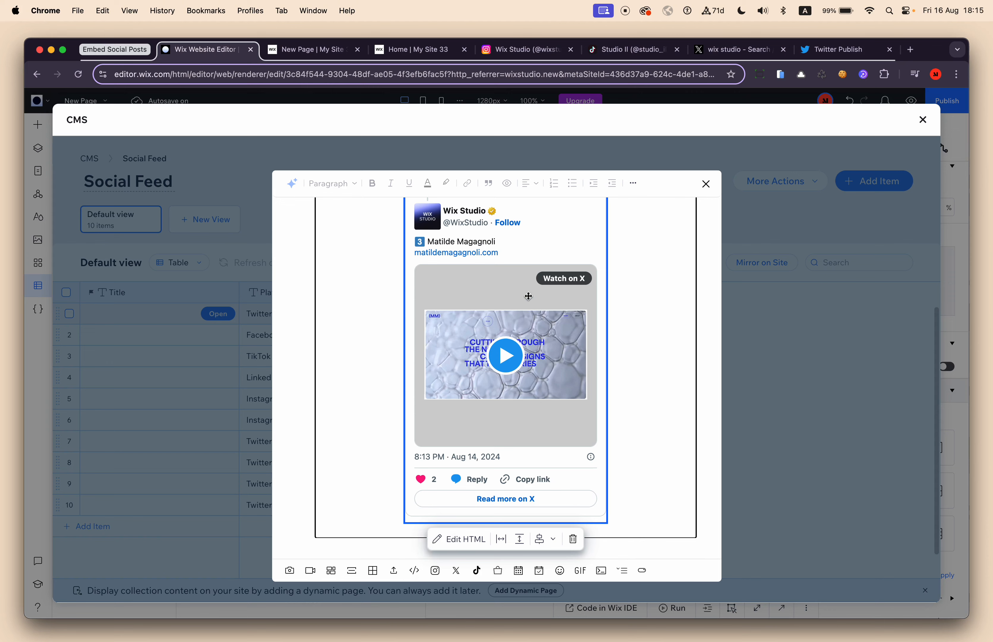
- Look over the embedded Twitter post, close the Social Feed collection and compare the published page with the editor canvas
{"action": "scroll", "coordinate": [529, 296], "scroll_direction": "up", "scroll_amount": 3}
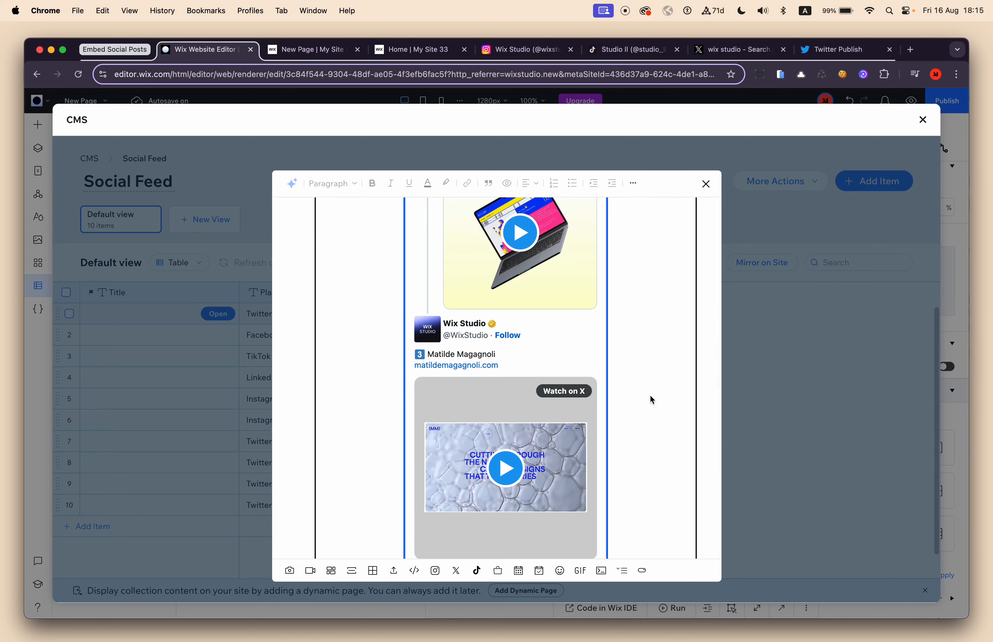
{"action": "scroll", "coordinate": [651, 395], "scroll_direction": "down", "scroll_amount": 3}
{"action": "scroll", "coordinate": [651, 395], "scroll_direction": "up", "scroll_amount": 7}
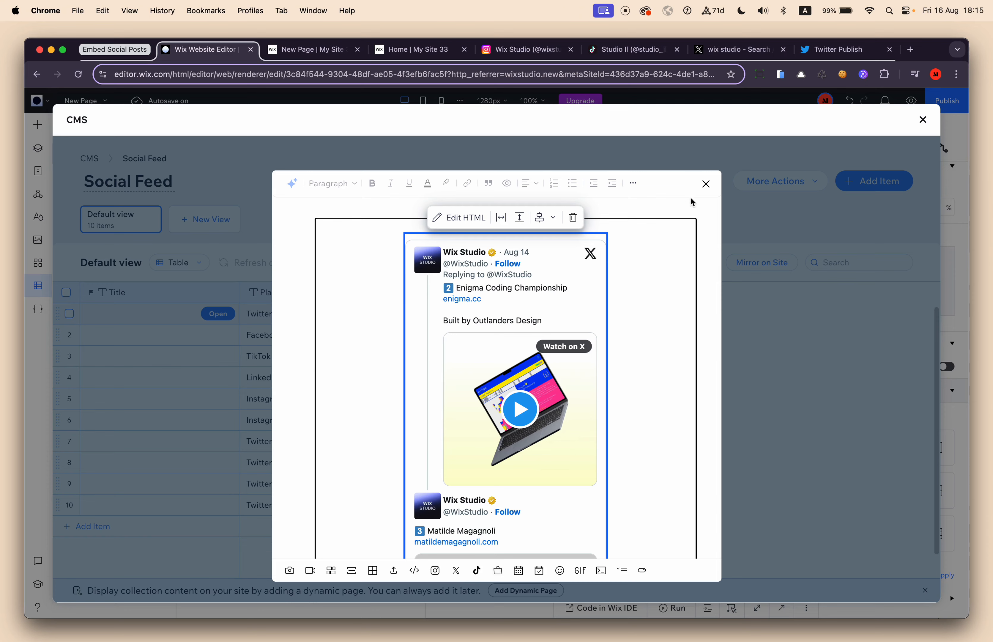
{"action": "left_click", "coordinate": [706, 184]}
{"action": "left_click", "coordinate": [923, 120]}
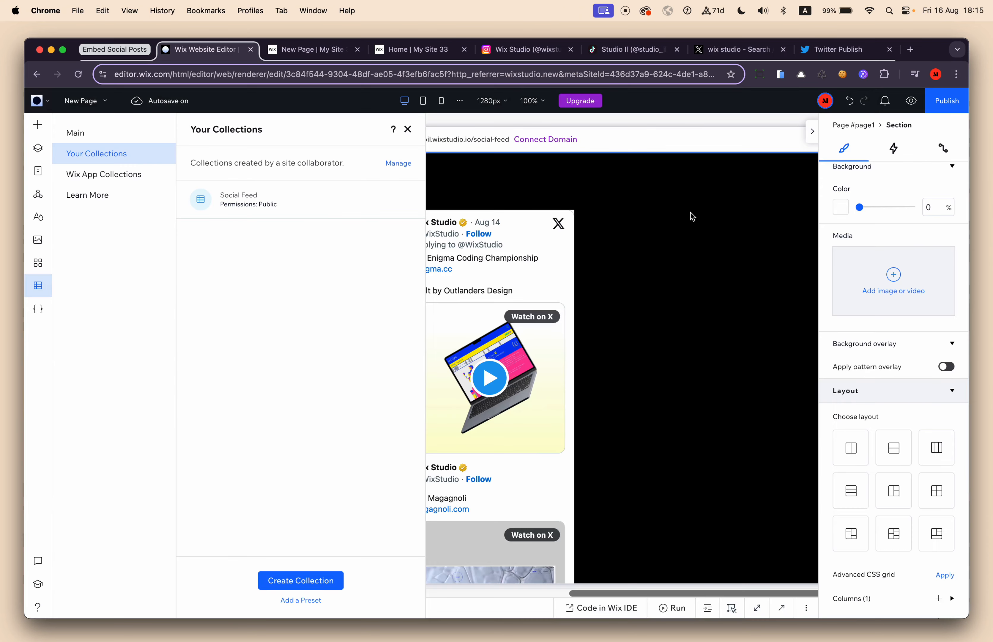
{"action": "left_click", "coordinate": [407, 129]}
{"action": "left_click", "coordinate": [305, 50]}
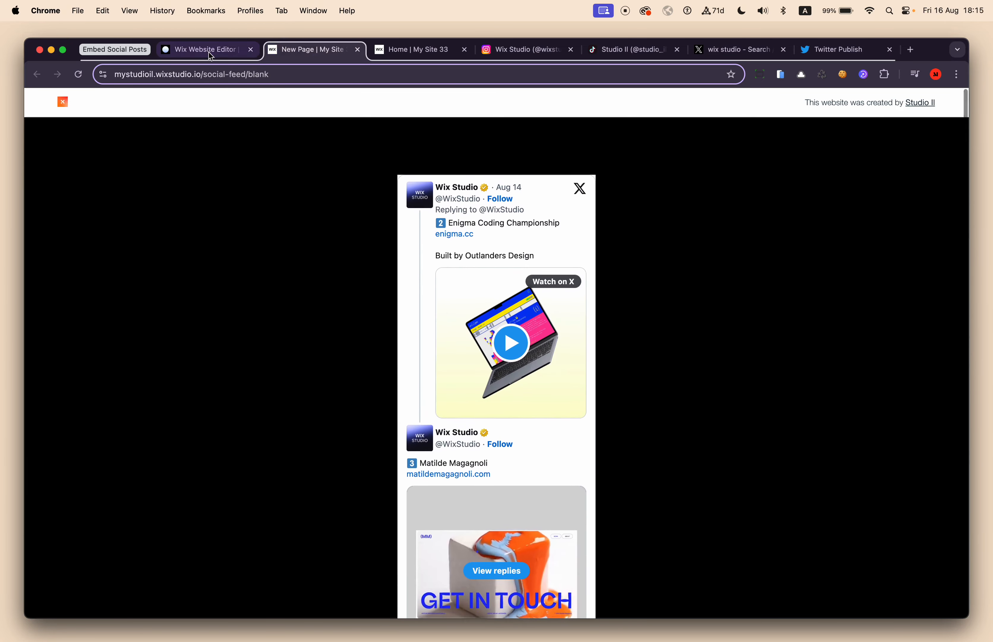
{"action": "left_click", "coordinate": [211, 55]}
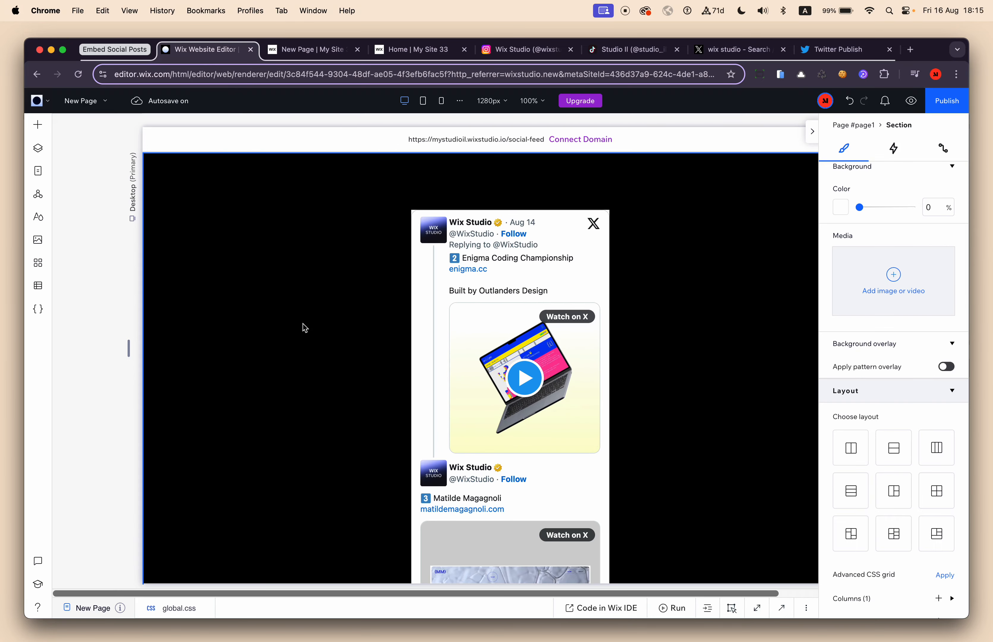
- Look at the available input elements and turn off coding for the site
{"action": "left_click", "coordinate": [39, 125]}
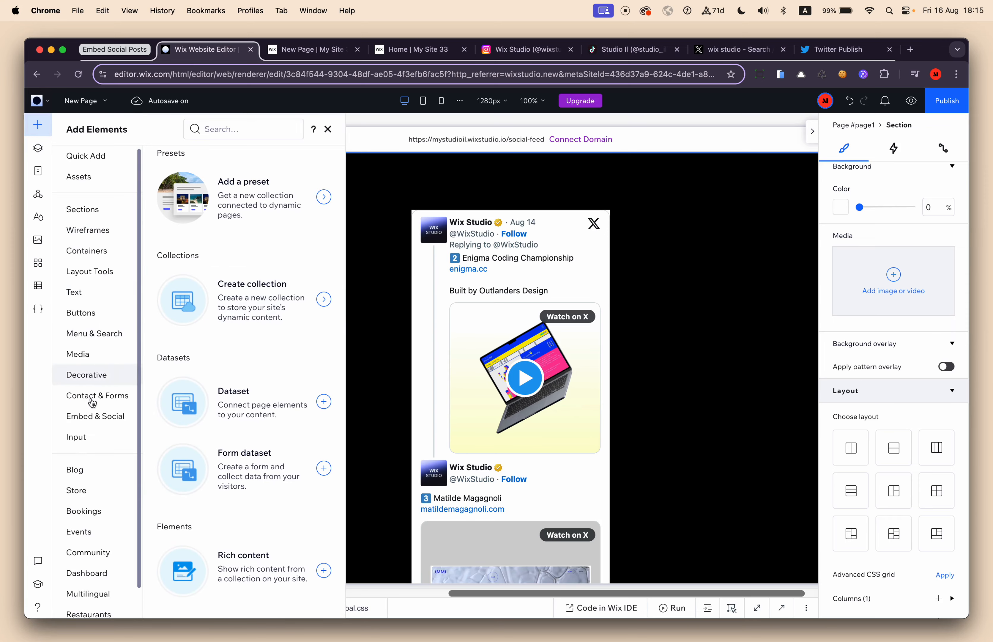
{"action": "left_click", "coordinate": [101, 443]}
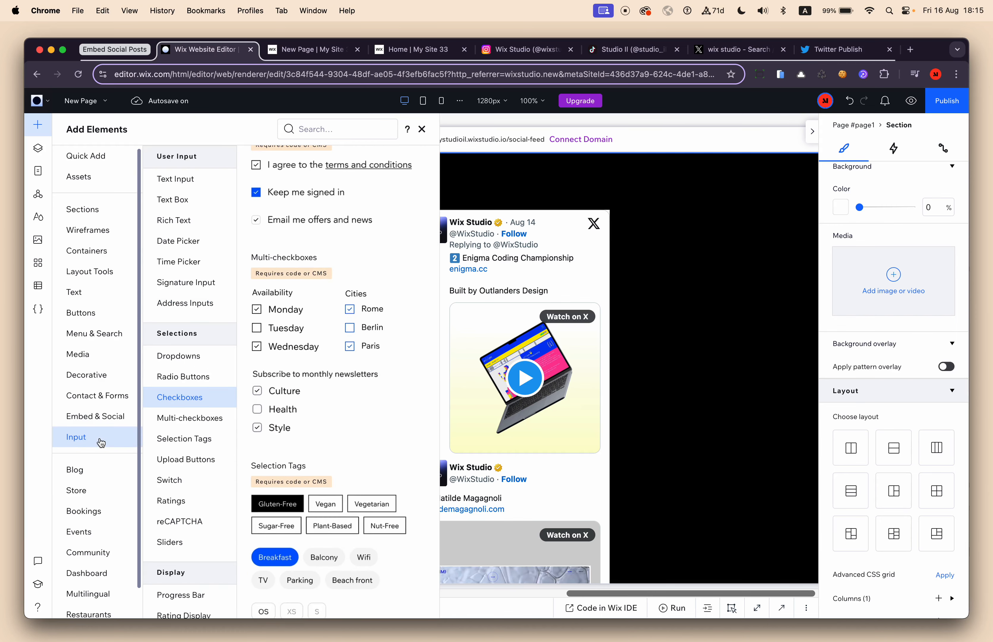
{"action": "left_click", "coordinate": [39, 313]}
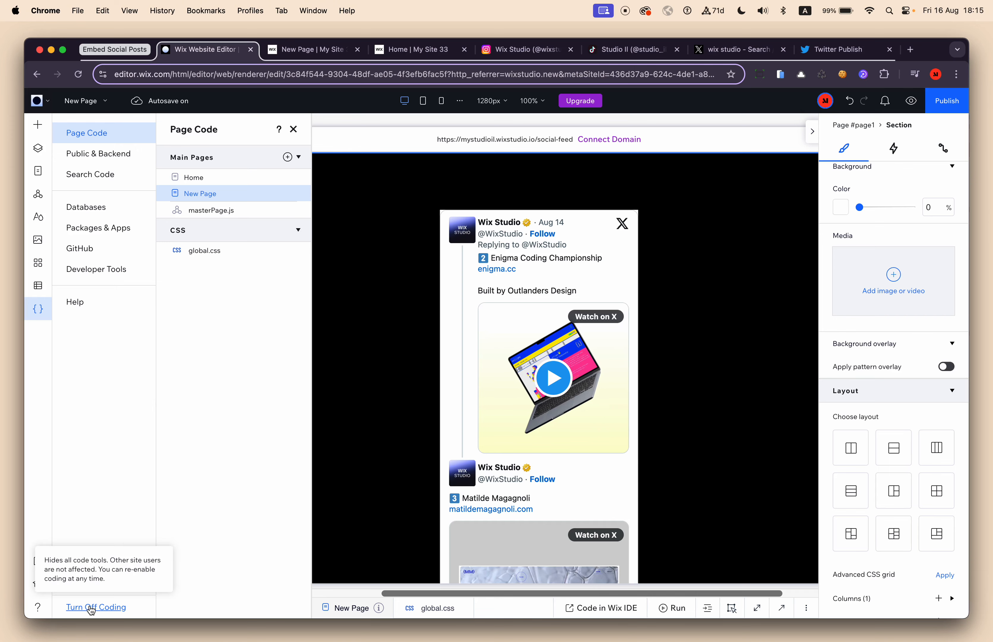
{"action": "left_click", "coordinate": [106, 612]}
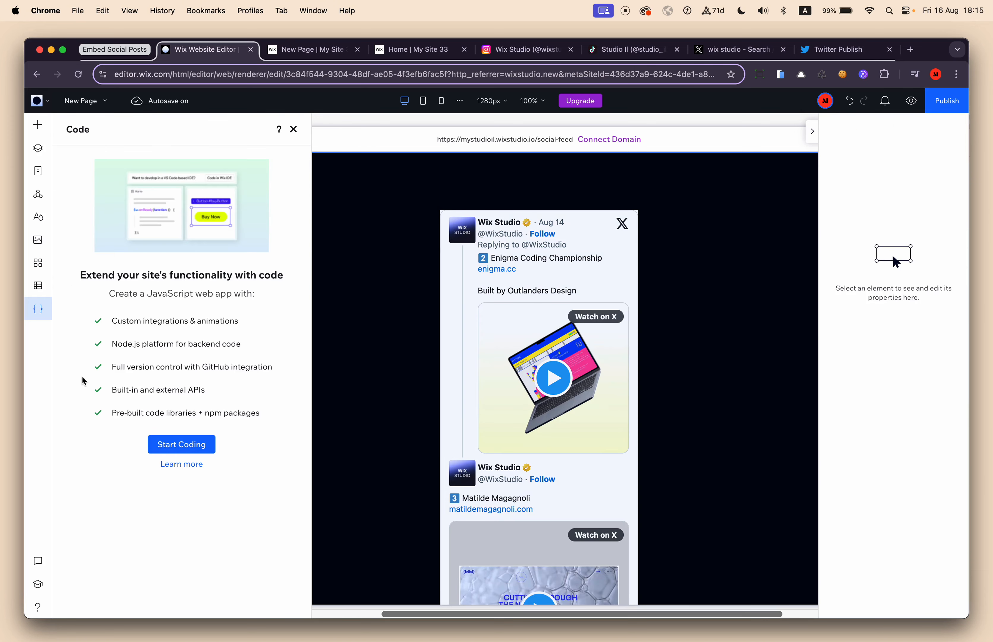
- Add the pill-shaped Selection Tags with the Breakfast, Balcony and Wifi choices to the empty area beside the post feed
{"action": "left_click", "coordinate": [38, 125]}
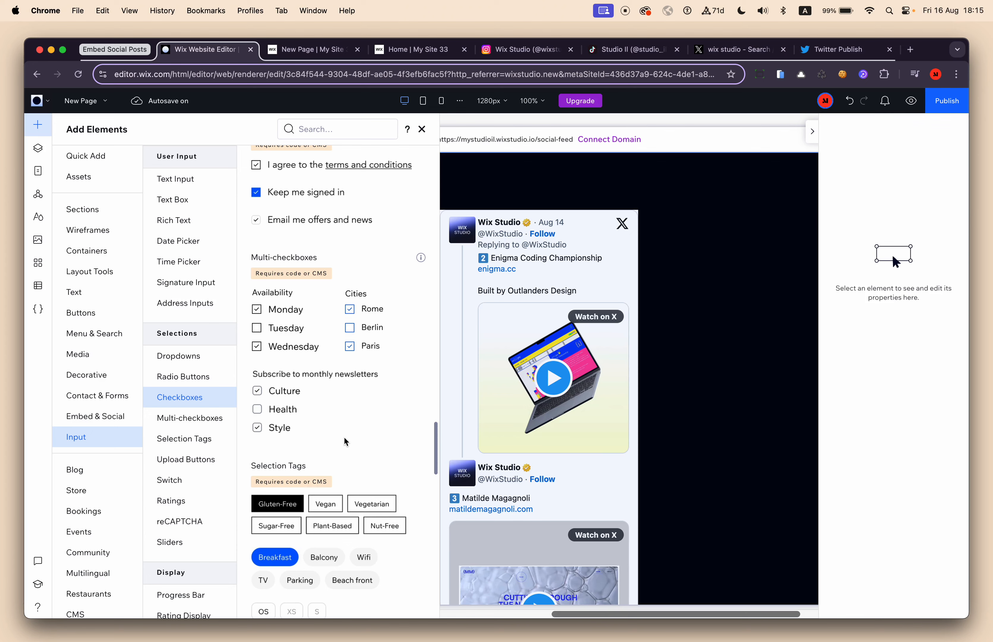
{"action": "scroll", "coordinate": [346, 442], "scroll_direction": "up", "scroll_amount": 3}
{"action": "scroll", "coordinate": [346, 442], "scroll_direction": "down", "scroll_amount": 8}
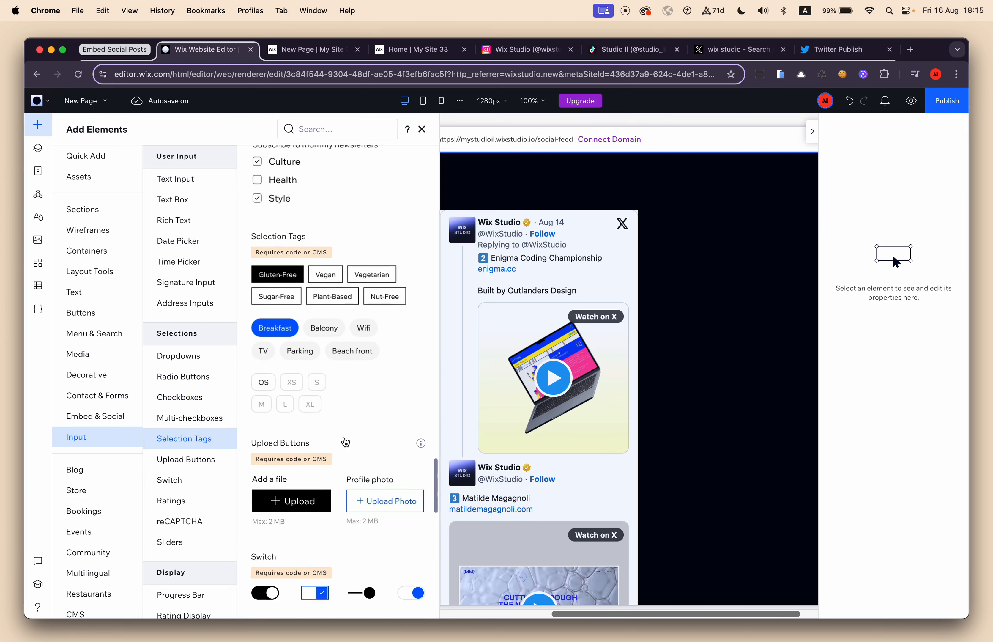
{"action": "scroll", "coordinate": [346, 442], "scroll_direction": "up", "scroll_amount": 2}
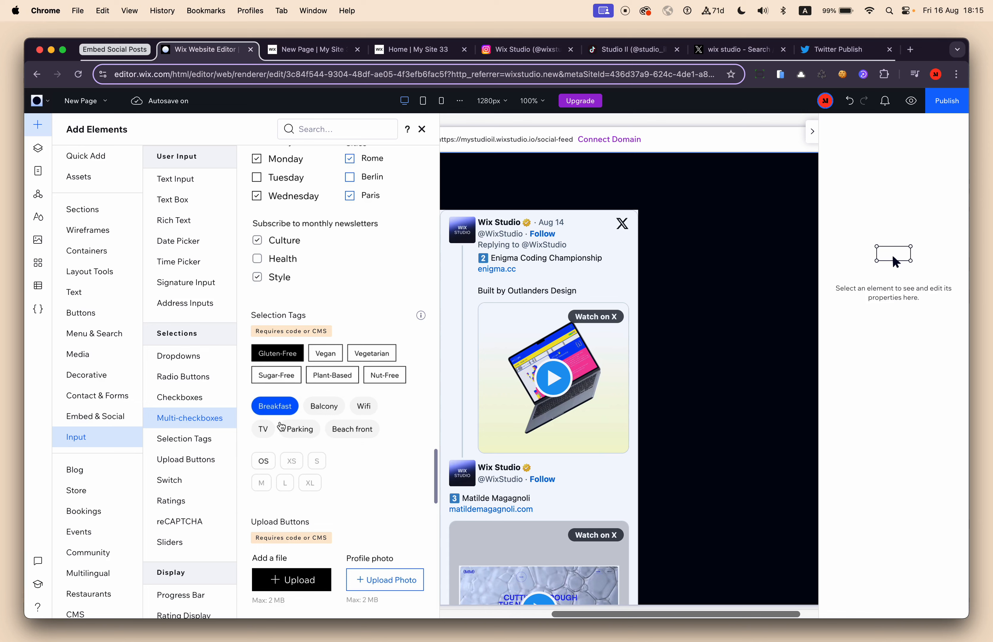
{"action": "left_click_drag", "start_coordinate": [281, 424], "coordinate": [258, 360]}
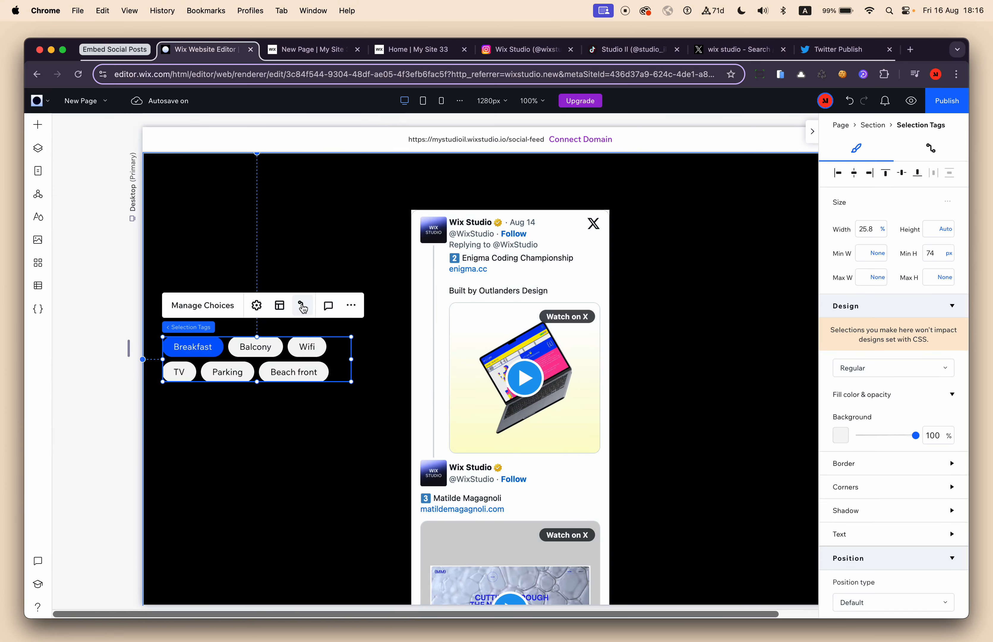
- Connect the selection tags to the Social Feed dataset as a content filter by Platform, and move them higher in the section
{"action": "left_click", "coordinate": [303, 306]}
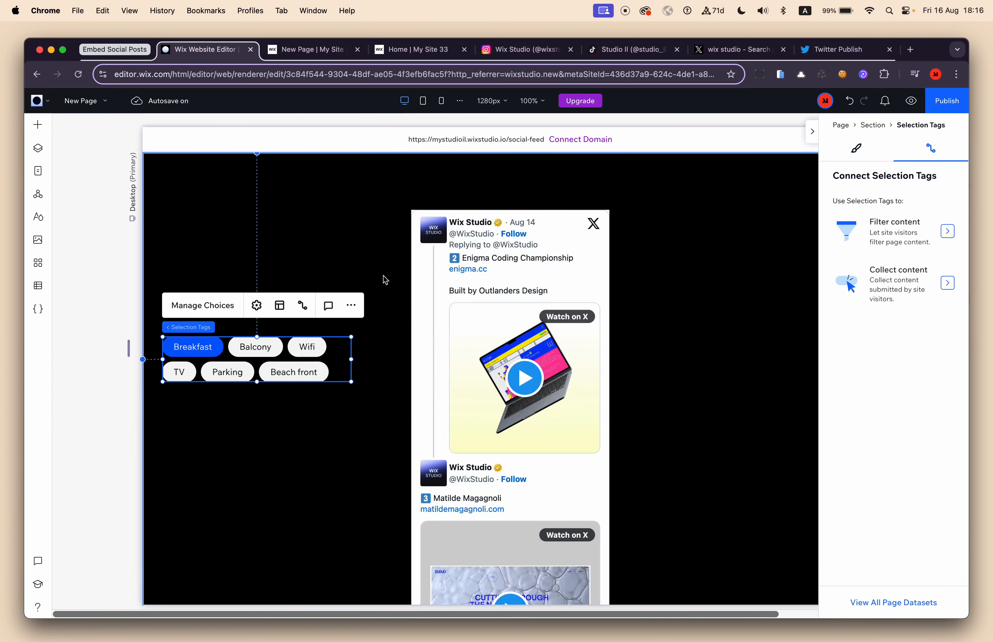
{"action": "left_click", "coordinate": [903, 226]}
{"action": "left_click", "coordinate": [884, 270]}
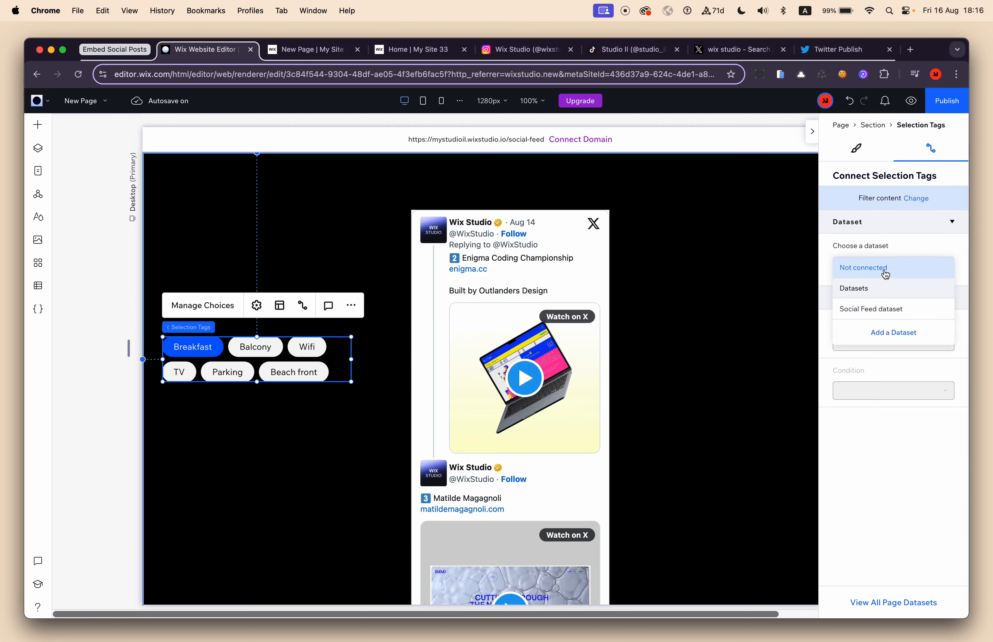
{"action": "left_click", "coordinate": [889, 310]}
{"action": "left_click", "coordinate": [888, 408]}
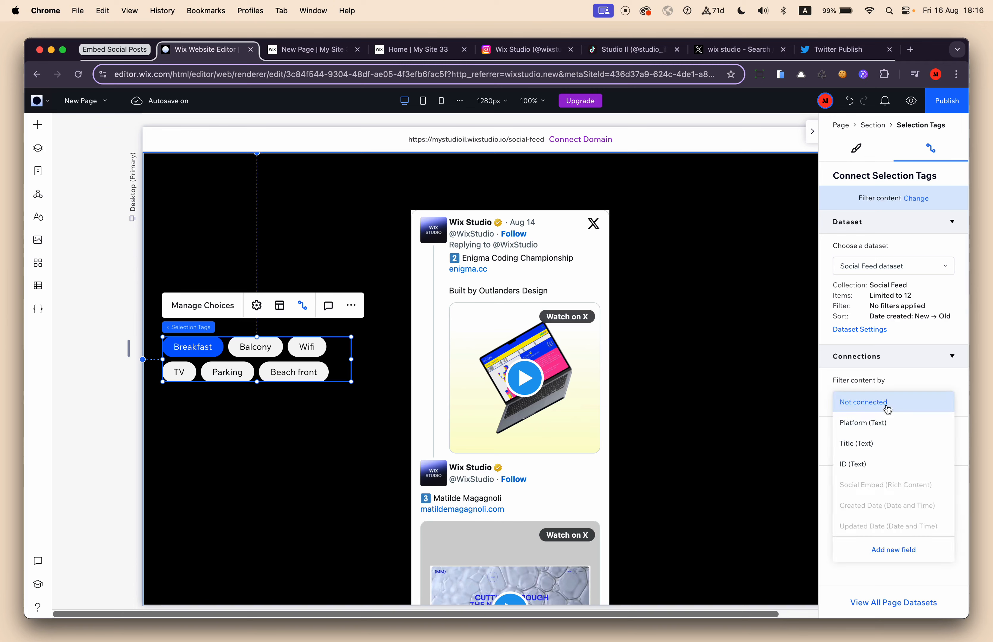
{"action": "left_click", "coordinate": [879, 424]}
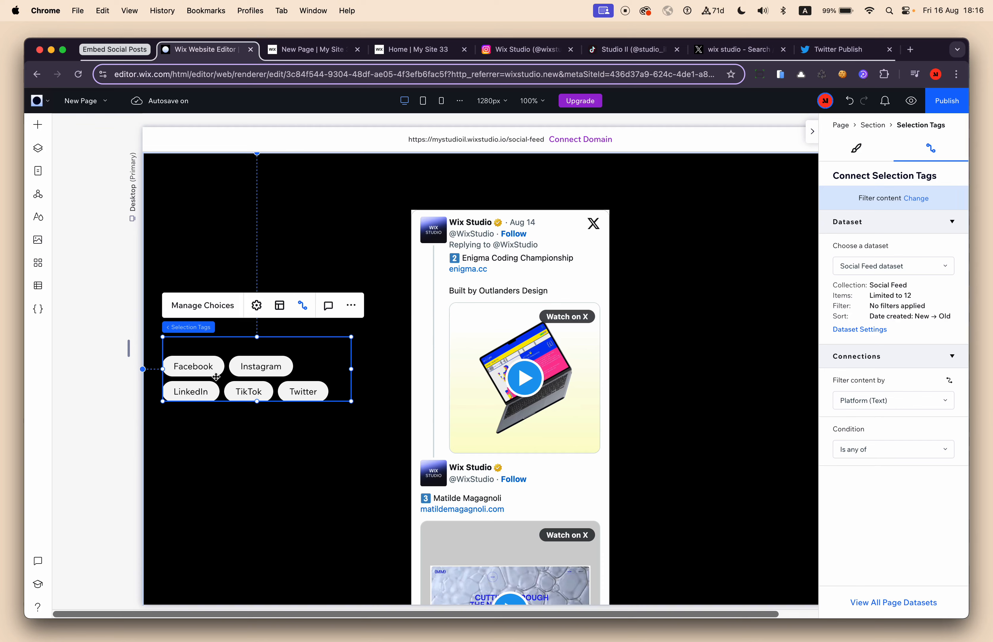
{"action": "left_click", "coordinate": [293, 461]}
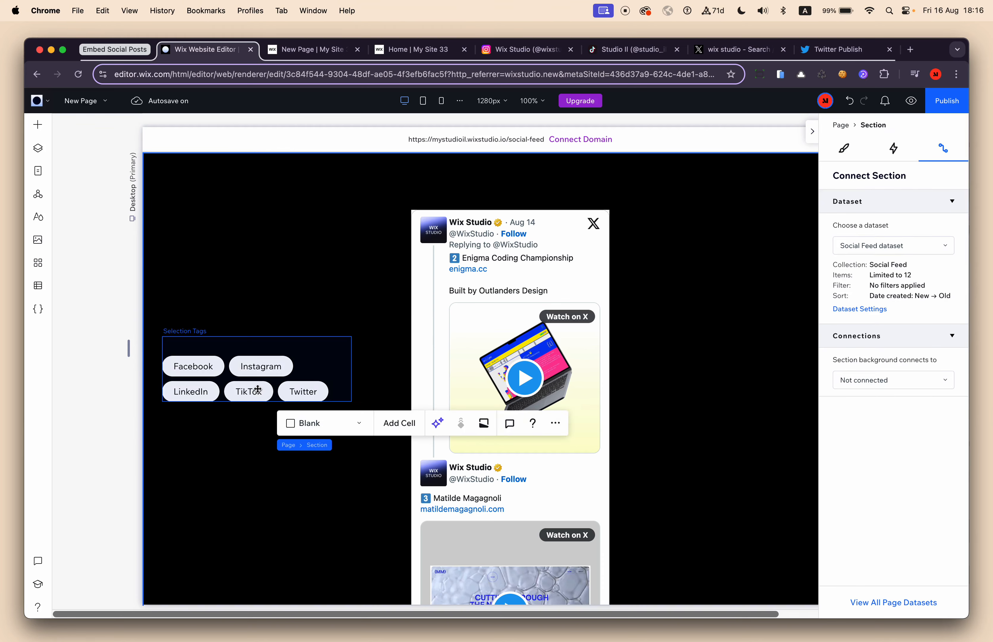
{"action": "left_click_drag", "start_coordinate": [257, 390], "coordinate": [259, 314]}
- Add a dropdown input element to the empty area below the platform selection tags
{"action": "left_click", "coordinate": [38, 124]}
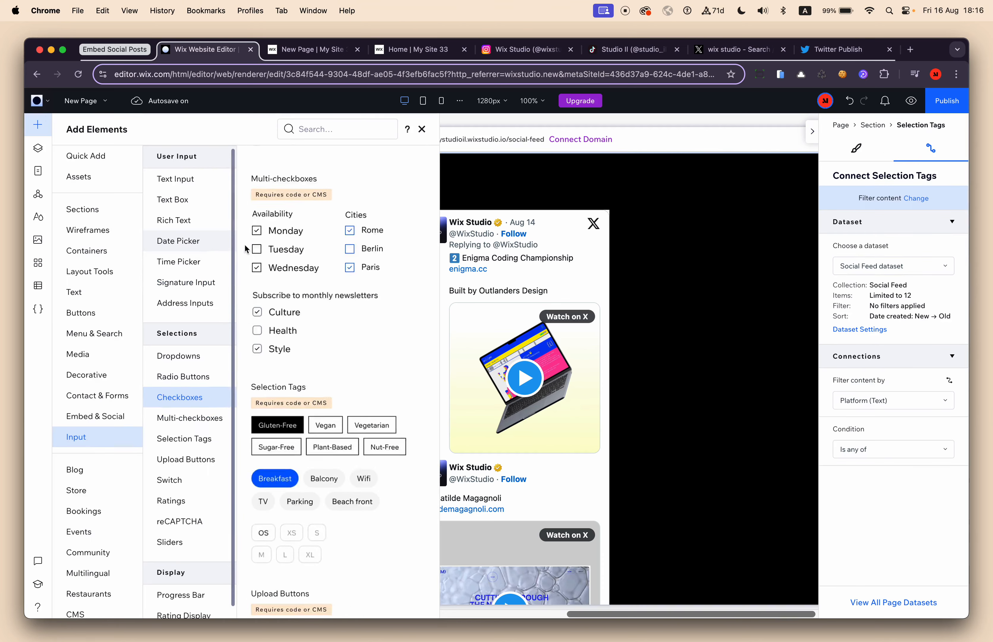
{"action": "scroll", "coordinate": [317, 375], "scroll_direction": "down", "scroll_amount": 3}
{"action": "left_click", "coordinate": [179, 356]}
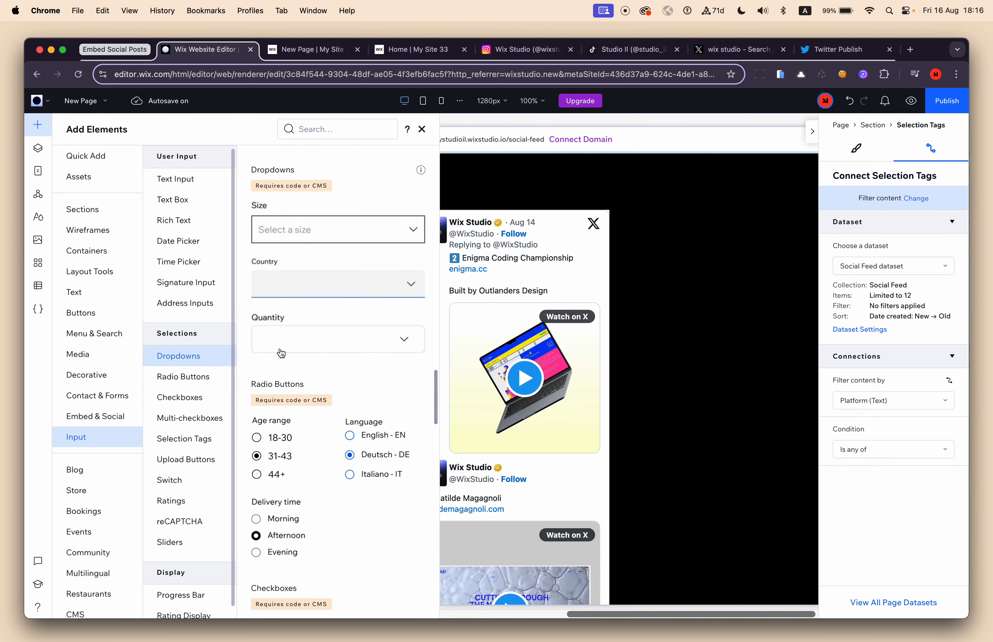
{"action": "left_click_drag", "start_coordinate": [290, 235], "coordinate": [243, 374]}
{"action": "left_click_drag", "start_coordinate": [248, 373], "coordinate": [250, 372]}
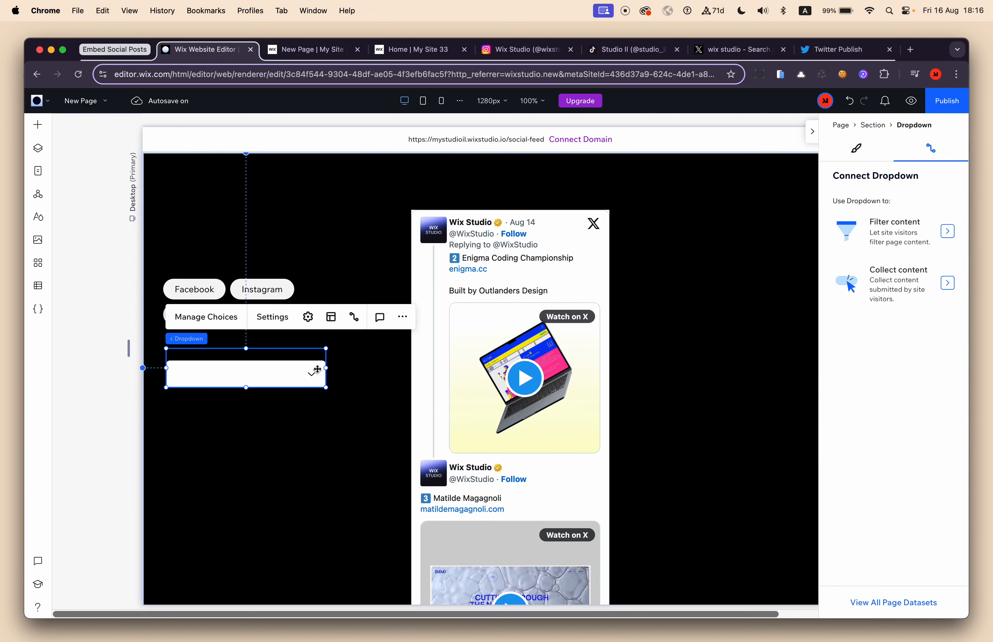
- Stack the dropdown together with the selection tags and check both elements inside the stack
{"action": "left_click", "coordinate": [262, 289], "text": "shift"}
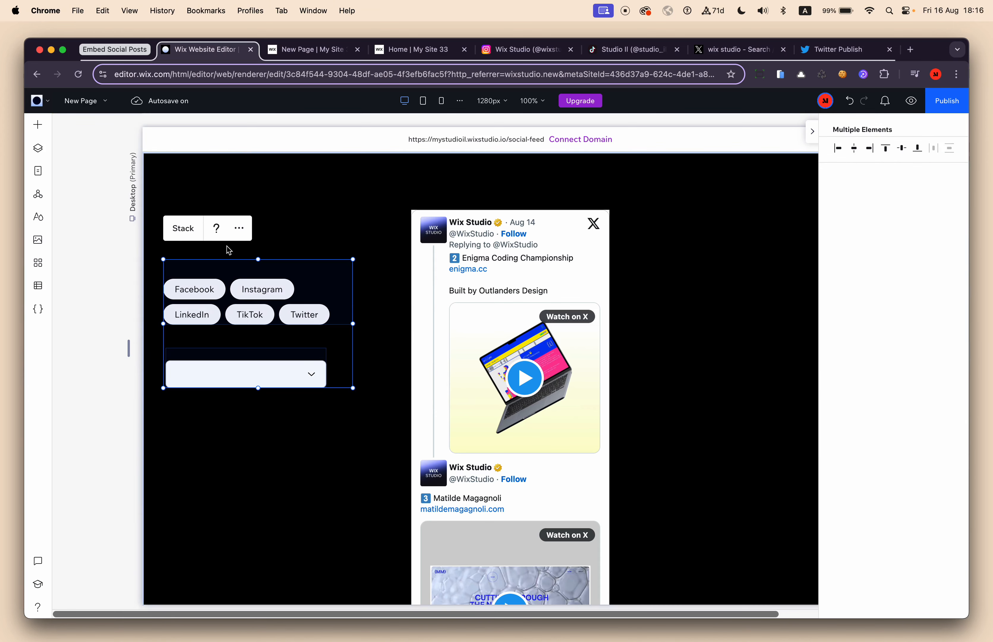
{"action": "left_click", "coordinate": [187, 229]}
{"action": "left_click", "coordinate": [269, 371]}
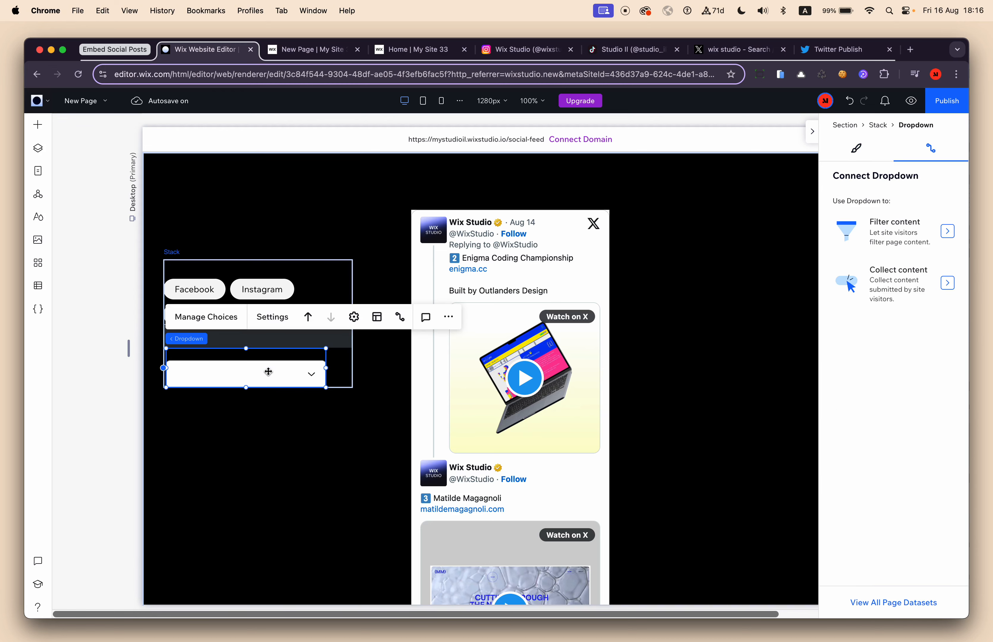
{"action": "left_click", "coordinate": [316, 295]}
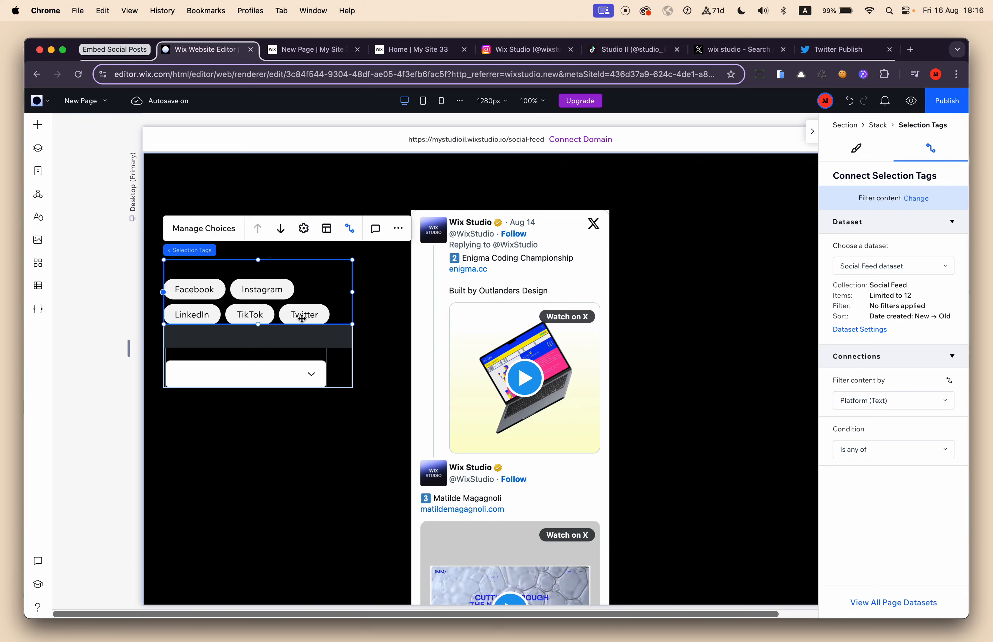
- Connect the dropdown to the Social Feed dataset as a content filter by Platform (Text)
{"action": "left_click", "coordinate": [290, 369]}
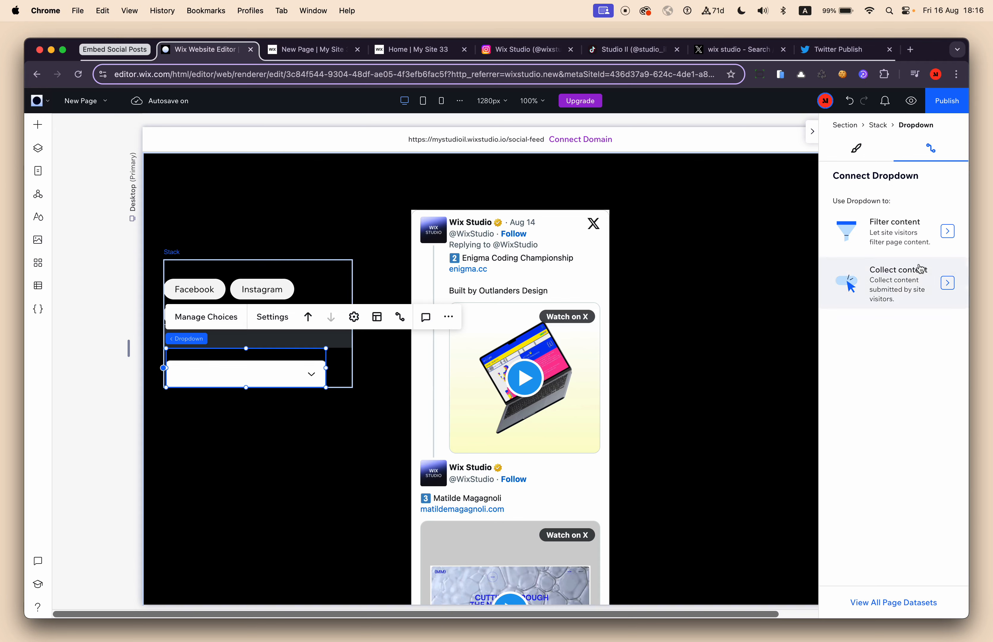
{"action": "left_click", "coordinate": [947, 231]}
{"action": "left_click", "coordinate": [889, 268]}
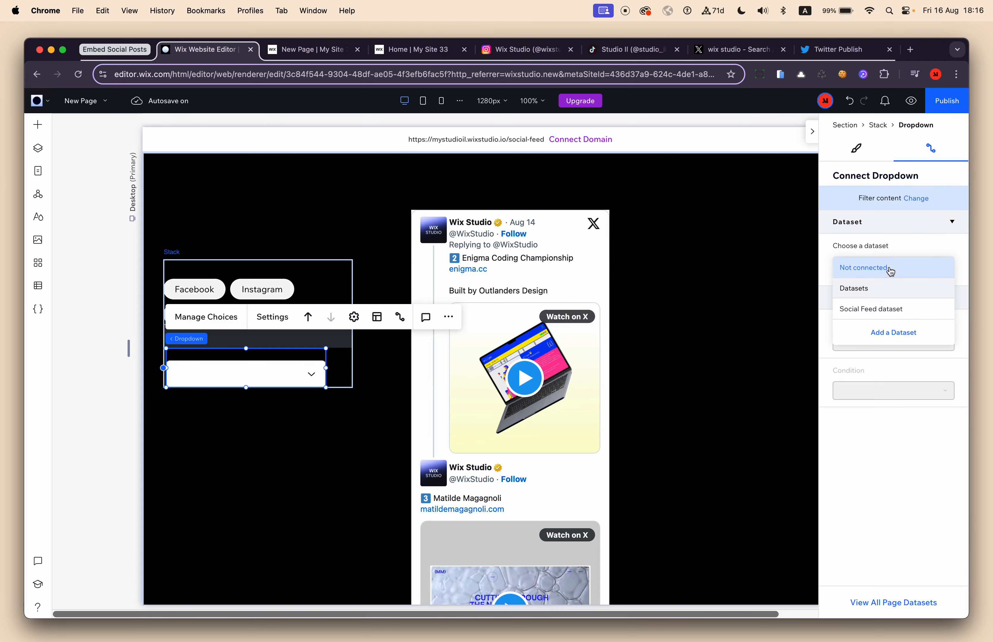
{"action": "left_click", "coordinate": [894, 314]}
{"action": "left_click", "coordinate": [883, 402]}
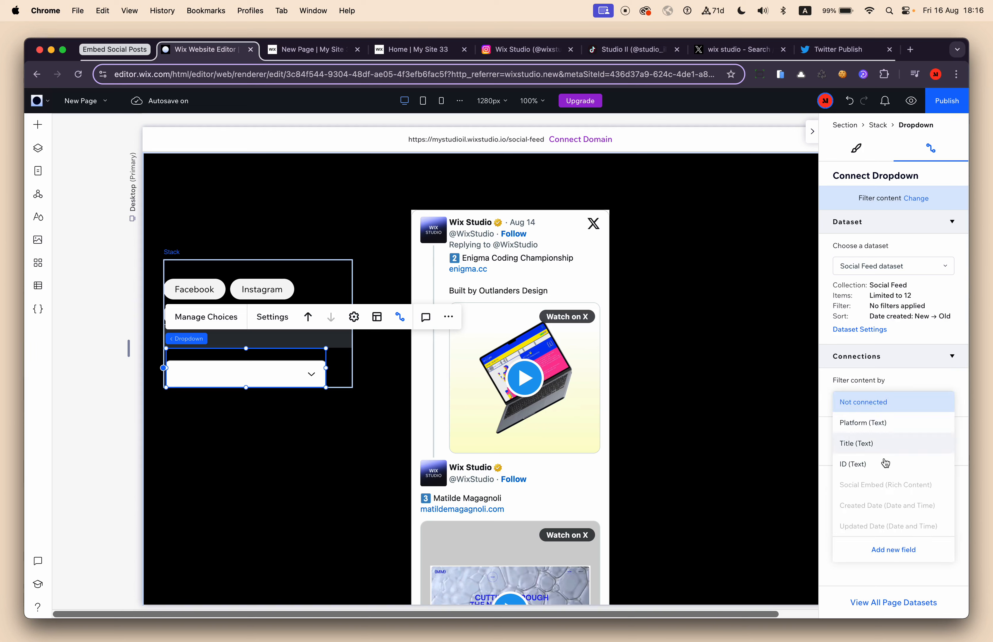
{"action": "left_click", "coordinate": [890, 424]}
- Publish the site and reload the live social-feed/blank page
{"action": "left_click", "coordinate": [952, 105]}
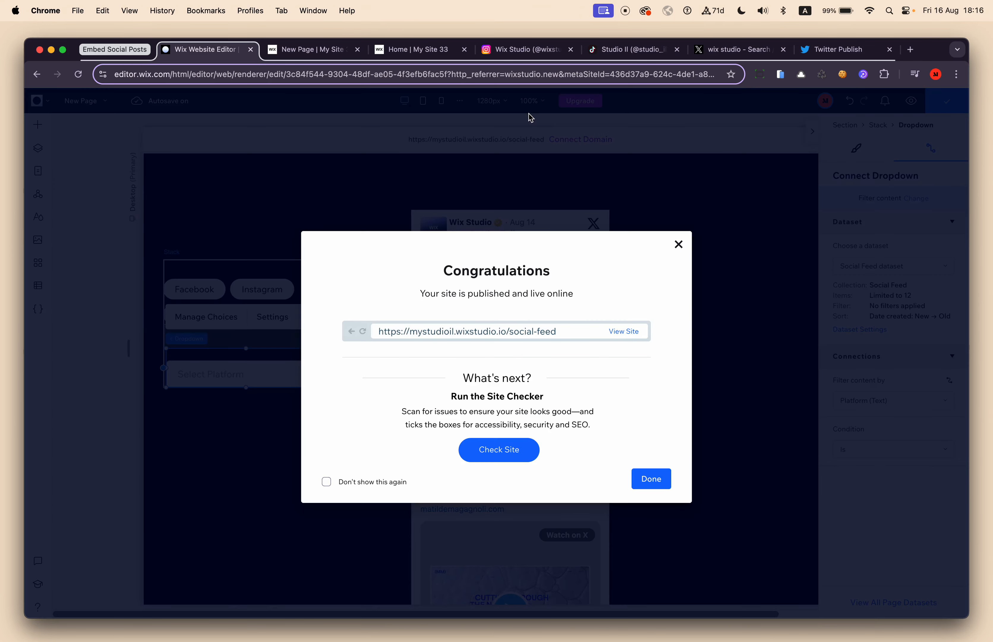
{"action": "left_click", "coordinate": [317, 50]}
{"action": "left_click", "coordinate": [339, 76]}
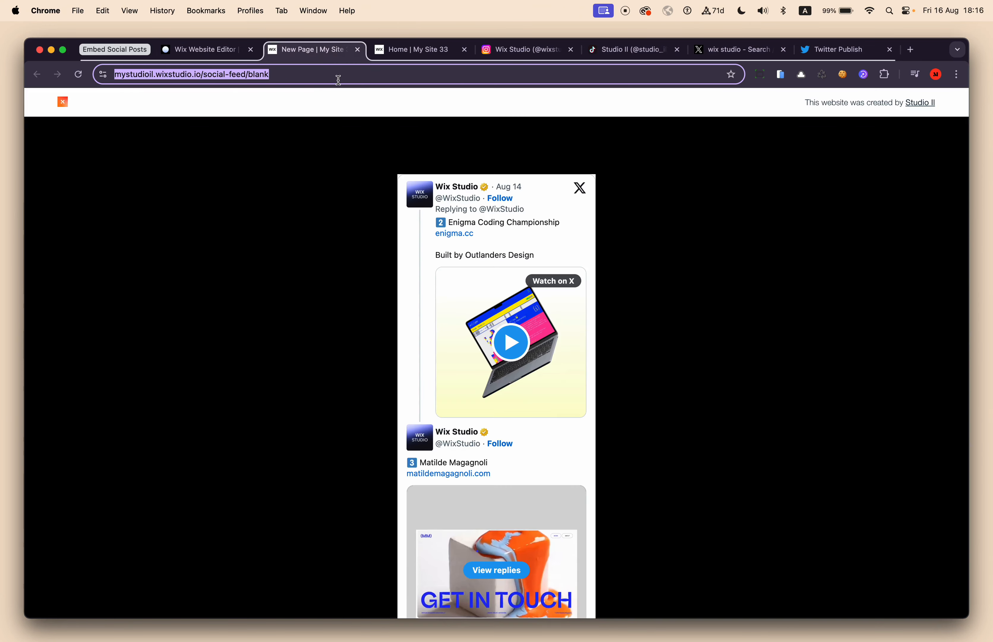
{"action": "key", "text": "Return"}
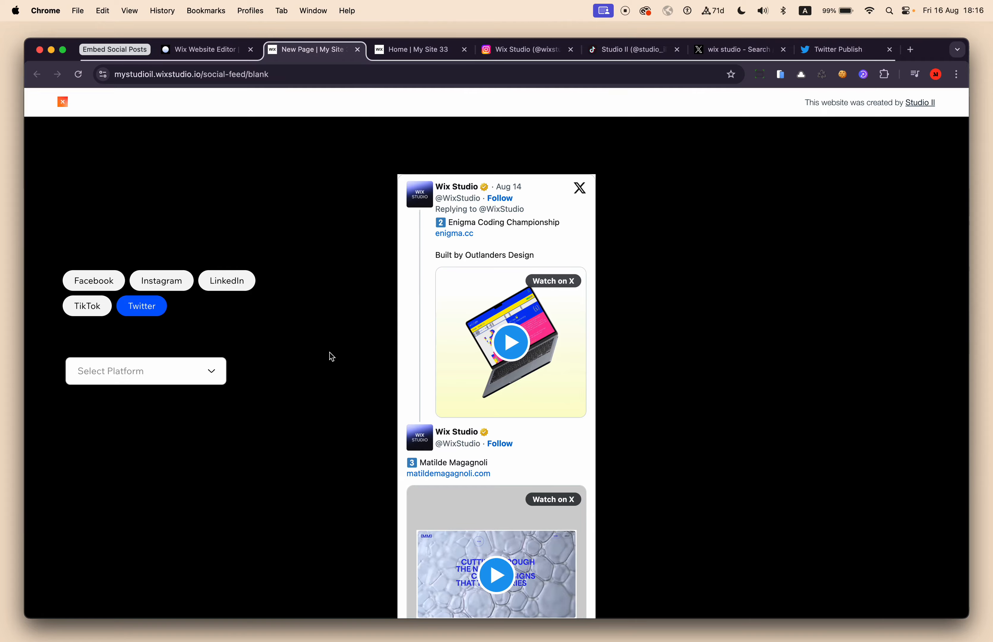
- Test filtering the live feed with the Facebook tag and with Instagram in the platform dropdown
{"action": "scroll", "coordinate": [332, 357], "scroll_direction": "down", "scroll_amount": 15}
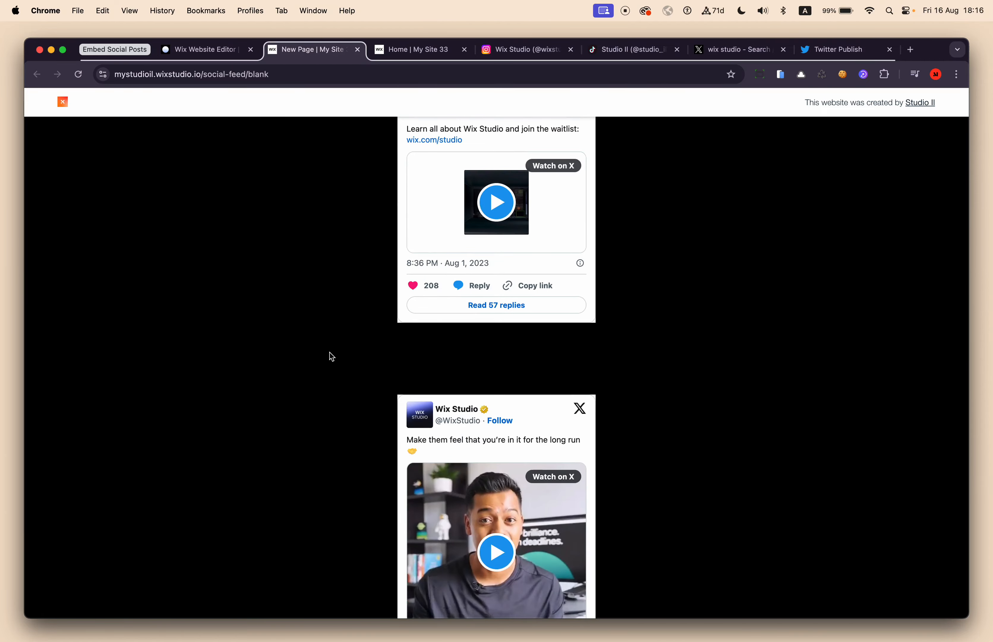
{"action": "scroll", "coordinate": [332, 357], "scroll_direction": "up", "scroll_amount": 15}
{"action": "left_click", "coordinate": [105, 286]}
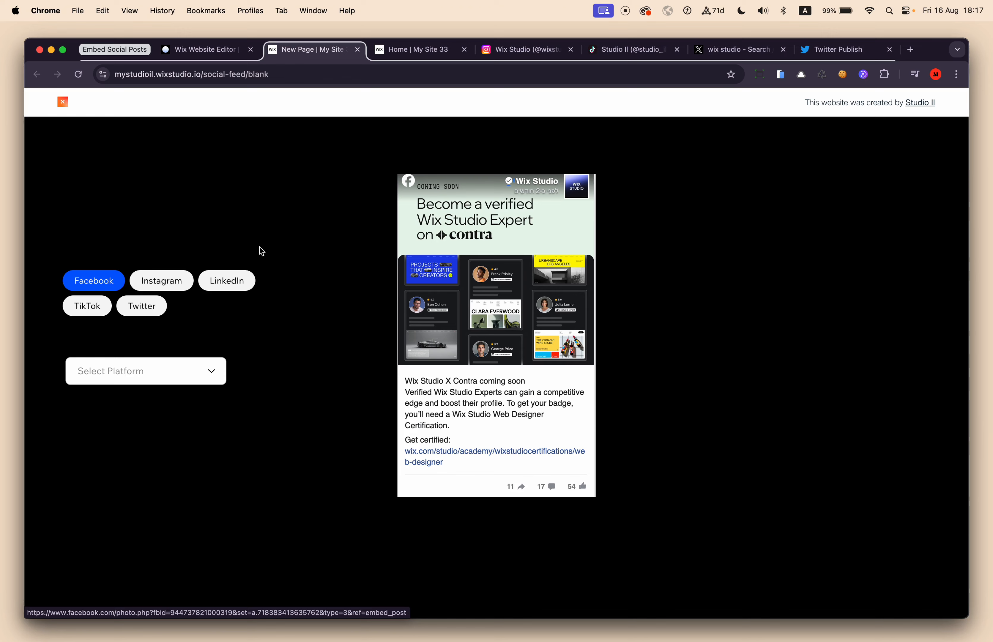
{"action": "left_click", "coordinate": [192, 370]}
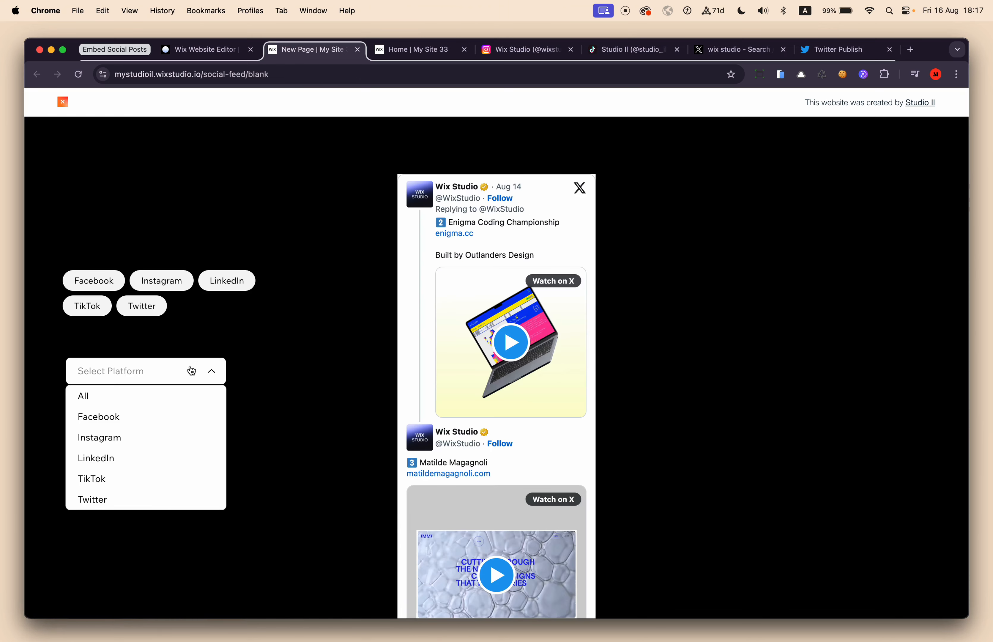
{"action": "scroll", "coordinate": [164, 468], "scroll_direction": "down", "scroll_amount": 3}
{"action": "scroll", "coordinate": [153, 395], "scroll_direction": "up", "scroll_amount": 3}
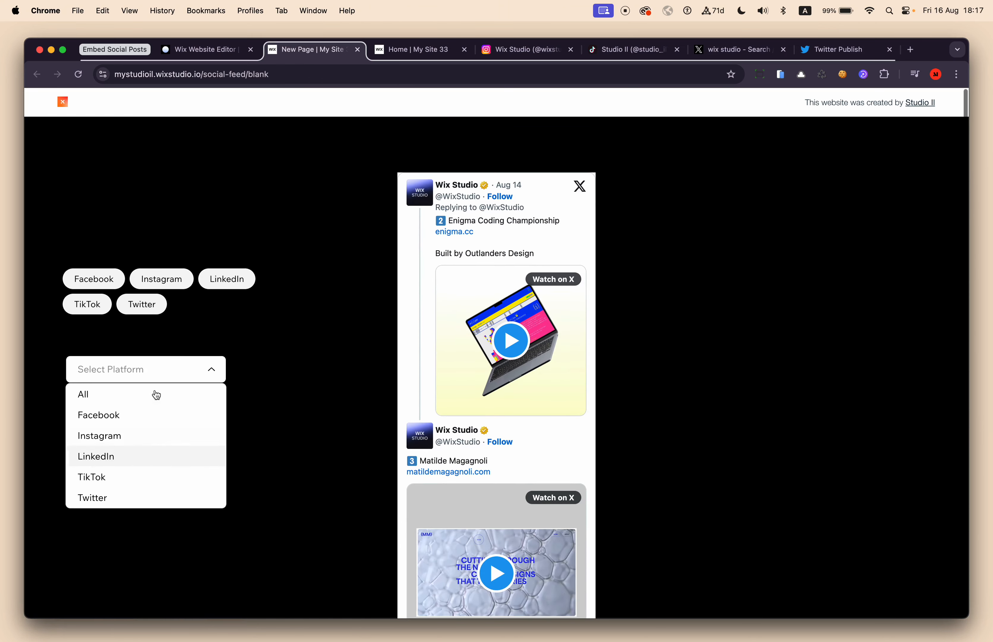
{"action": "left_click", "coordinate": [121, 438]}
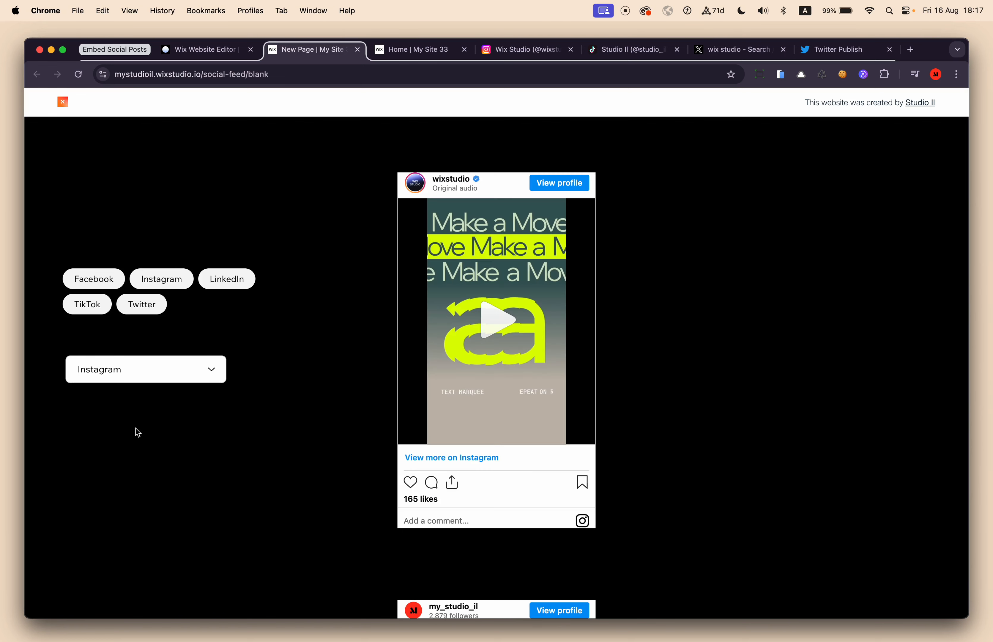
- Test the combined filters by selecting all five platform tags and setting the platform dropdown to All
{"action": "left_click", "coordinate": [175, 292]}
{"action": "left_click", "coordinate": [155, 307]}
{"action": "left_click", "coordinate": [92, 310]}
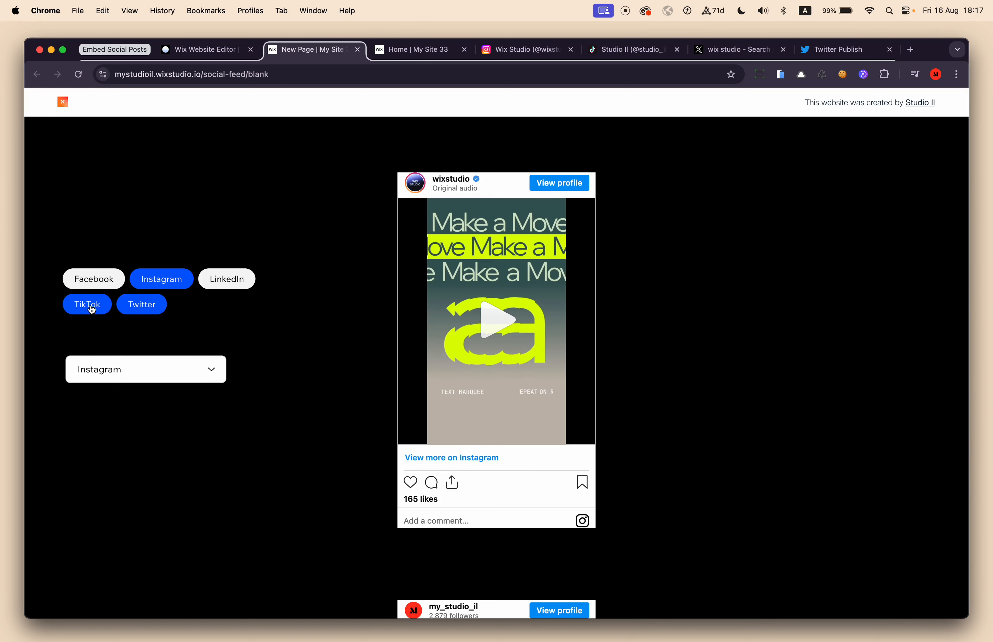
{"action": "left_click", "coordinate": [105, 284]}
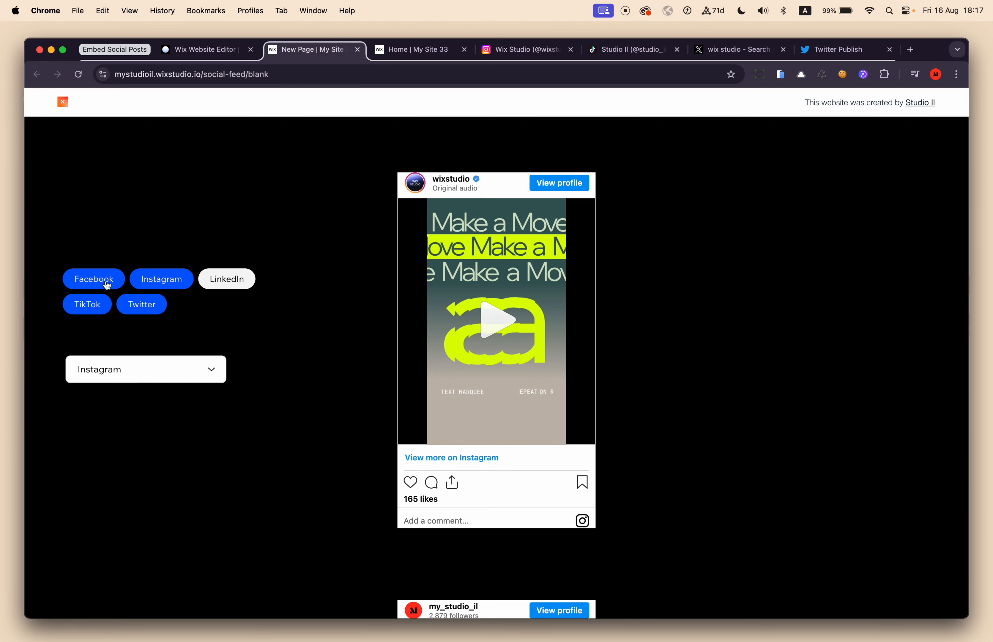
{"action": "left_click", "coordinate": [216, 284]}
{"action": "left_click", "coordinate": [202, 373]}
{"action": "left_click", "coordinate": [124, 392]}
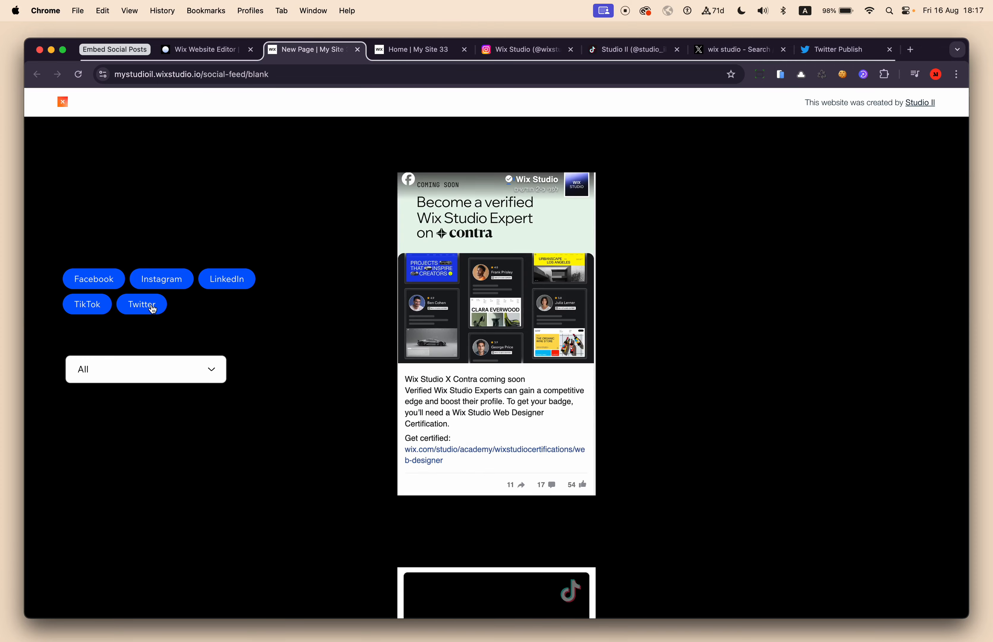
- Deselect the Twitter, Instagram, Facebook, TikTok and LinkedIn tags and look over the unfiltered feed
{"action": "left_click", "coordinate": [146, 306]}
{"action": "left_click", "coordinate": [160, 280]}
{"action": "left_click", "coordinate": [92, 279]}
{"action": "left_click", "coordinate": [87, 304]}
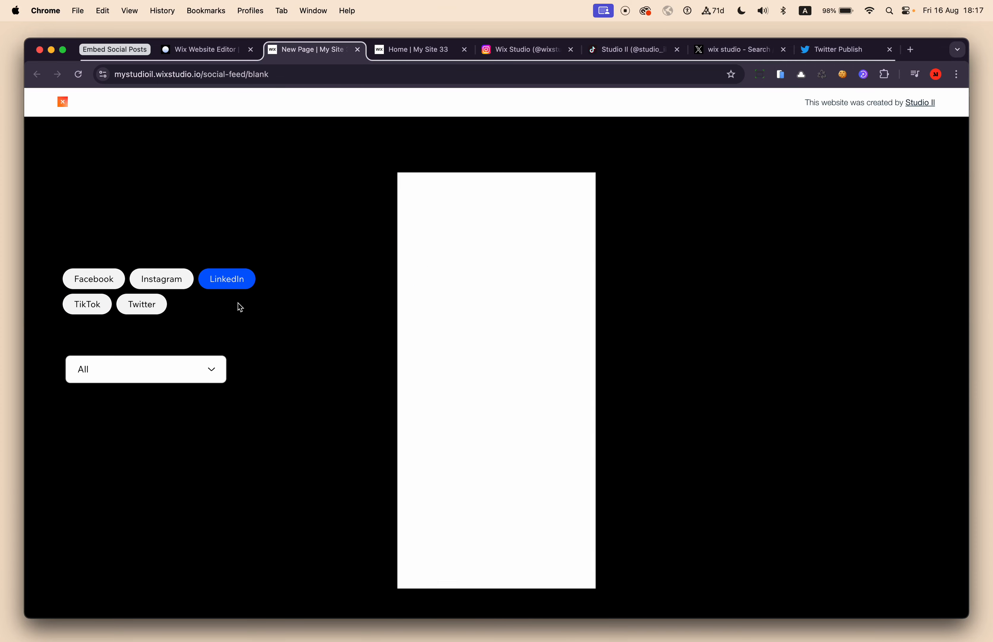
{"action": "left_click", "coordinate": [235, 285]}
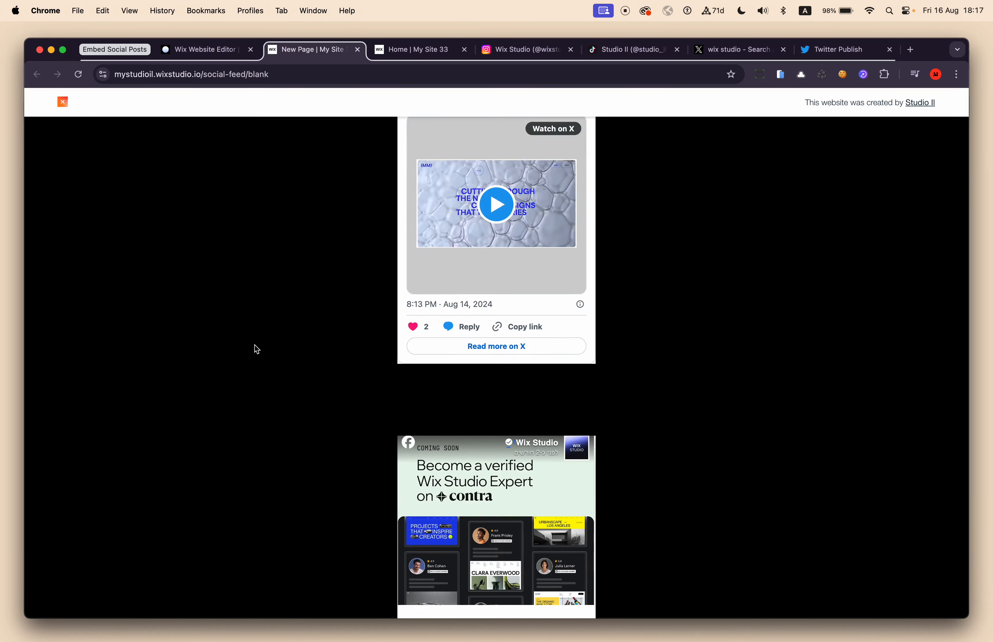
- Switch to the styled Home page of the site and look through its Twitter-filtered feed and floating filter bar
{"action": "left_click", "coordinate": [412, 59]}
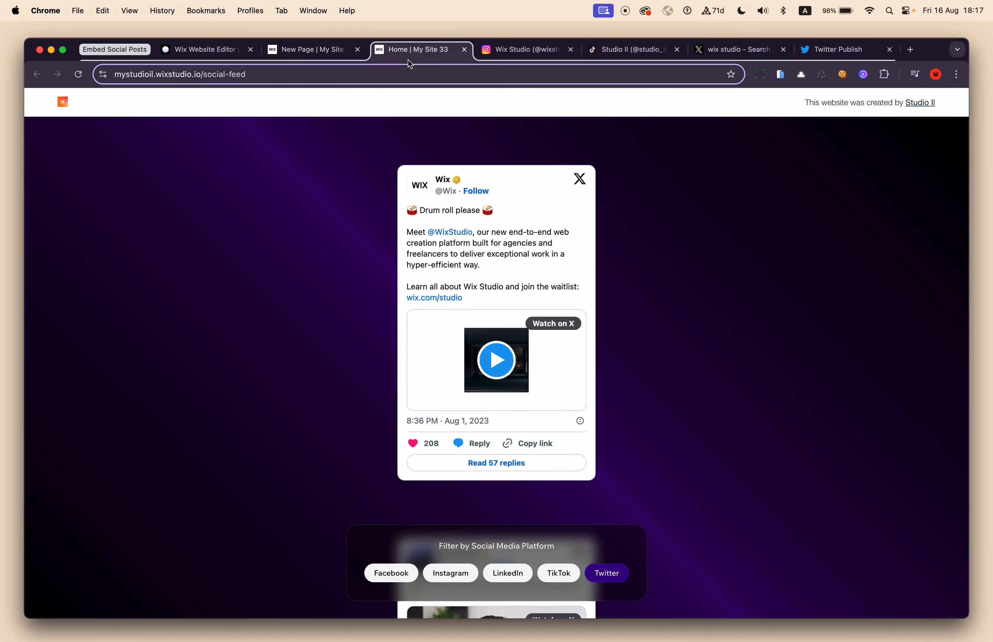
{"action": "scroll", "coordinate": [662, 295], "scroll_direction": "down", "scroll_amount": 10}
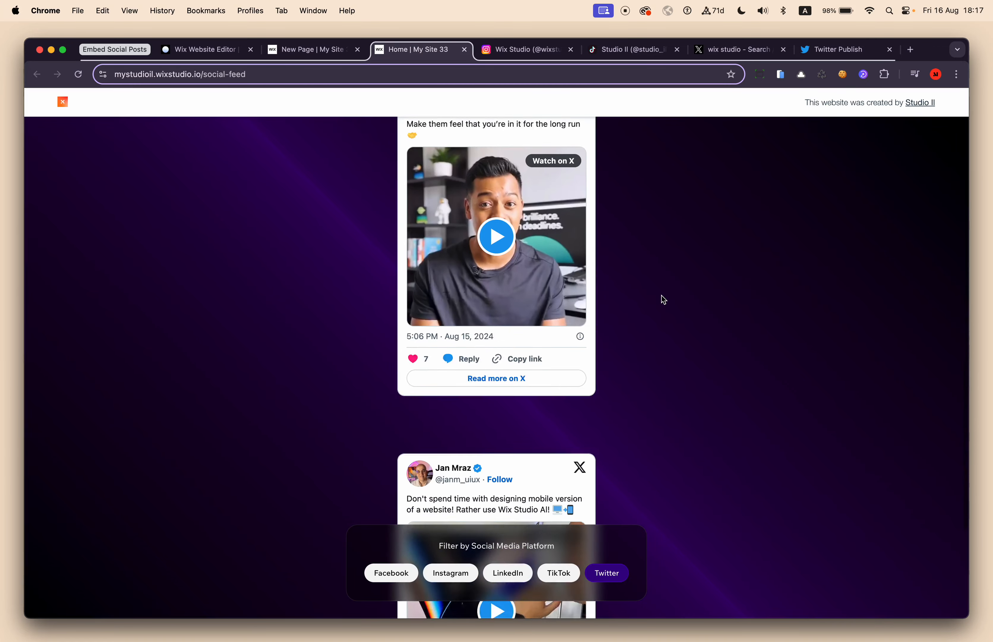
{"action": "scroll", "coordinate": [593, 342], "scroll_direction": "down", "scroll_amount": 6}
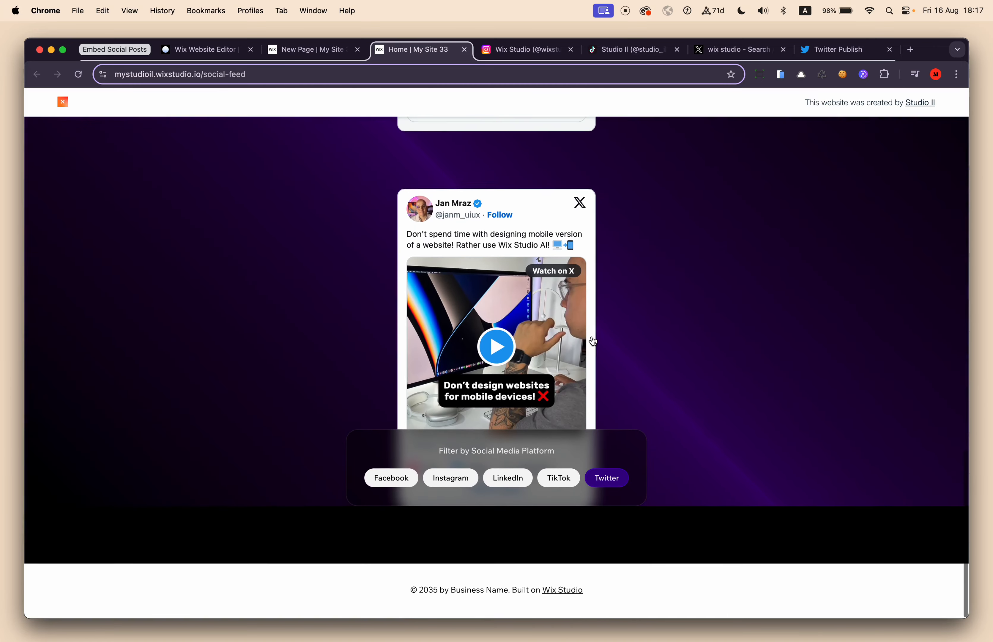
{"action": "scroll", "coordinate": [593, 341], "scroll_direction": "up", "scroll_amount": 12}
{"action": "scroll", "coordinate": [593, 341], "scroll_direction": "up", "scroll_amount": 10}
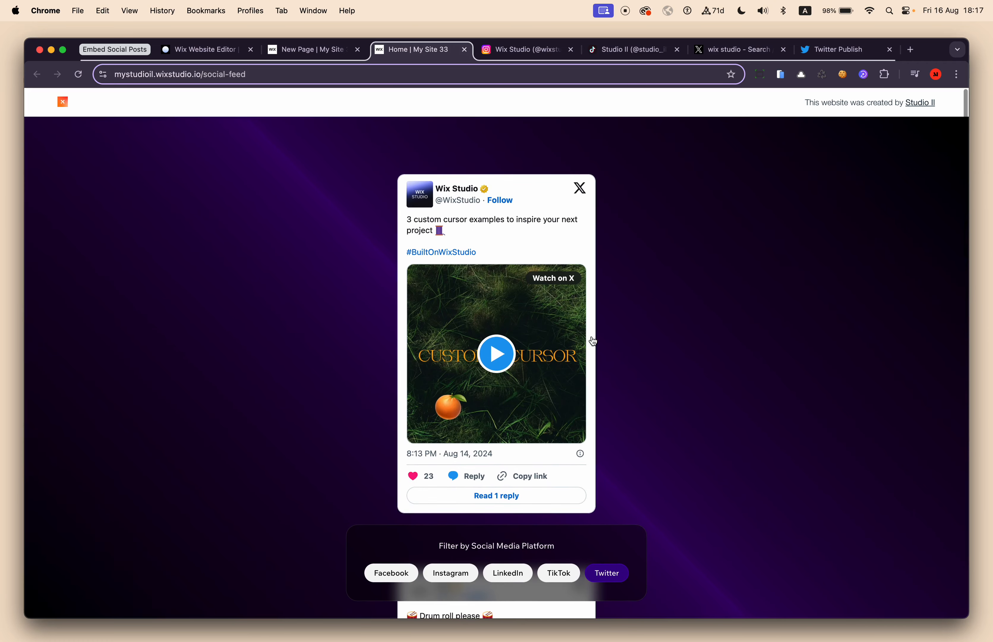